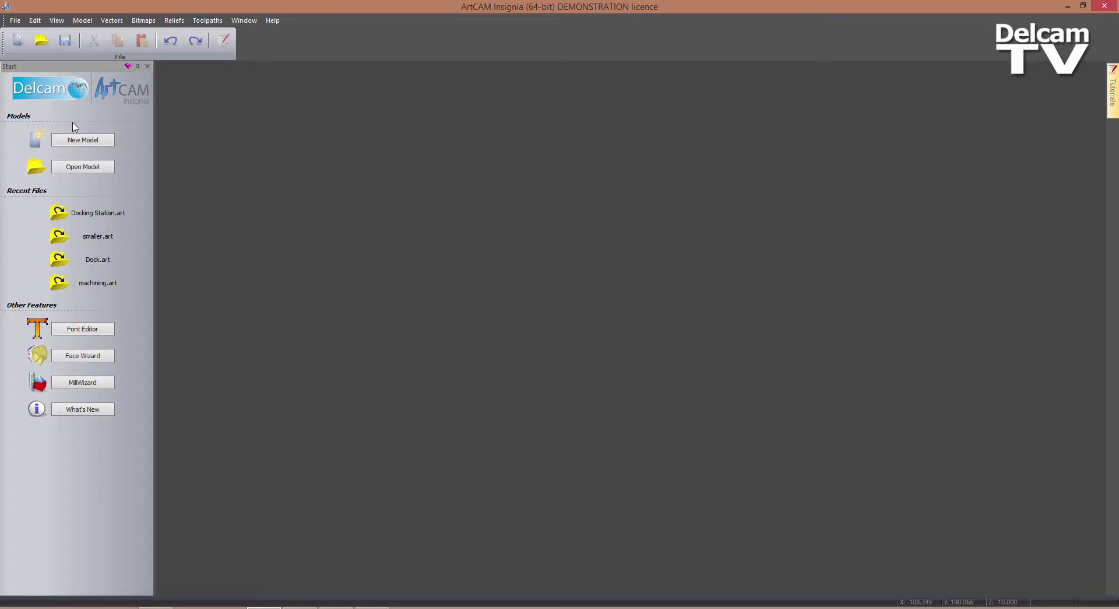
Open butterfly.png as a new model at its image size, 999 mm wide by 888 mm high.
{"action": "left_click", "coordinate": [41, 40]}
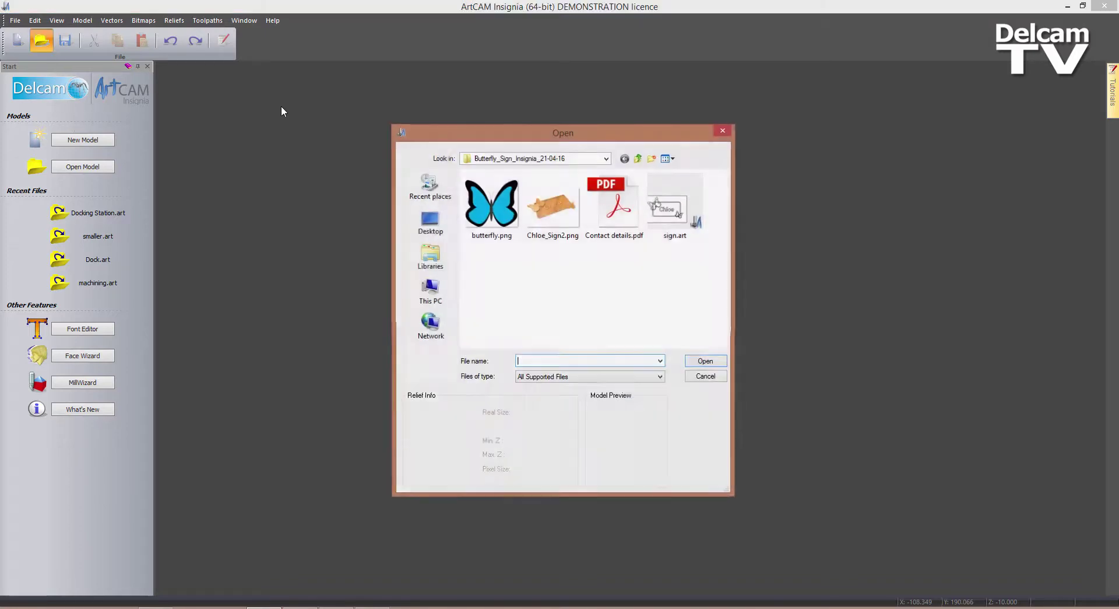
{"action": "double_click", "coordinate": [489, 226]}
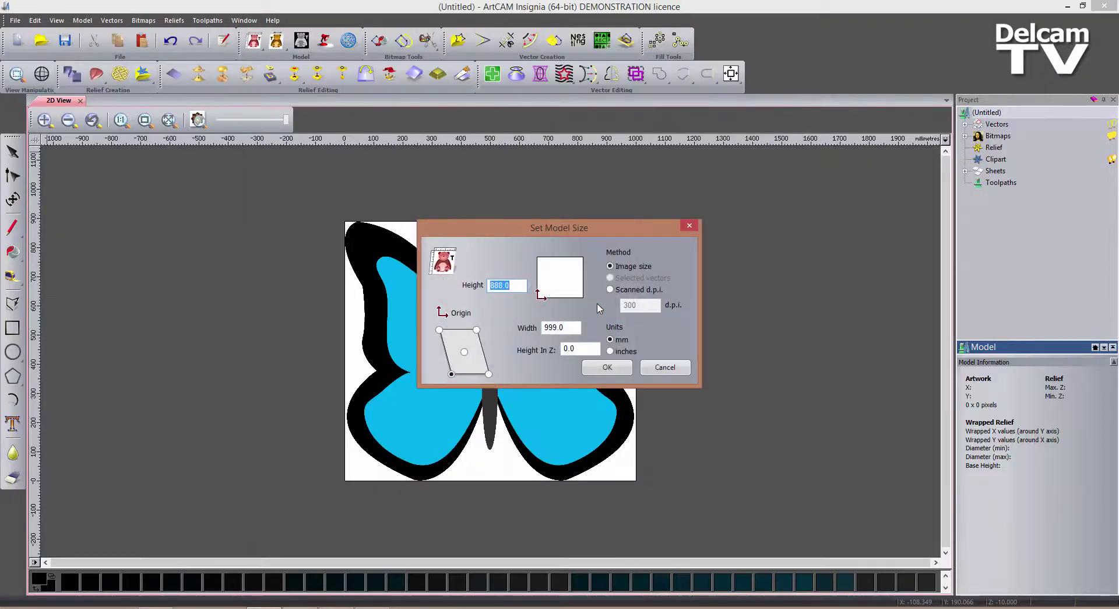
{"action": "left_click", "coordinate": [616, 369]}
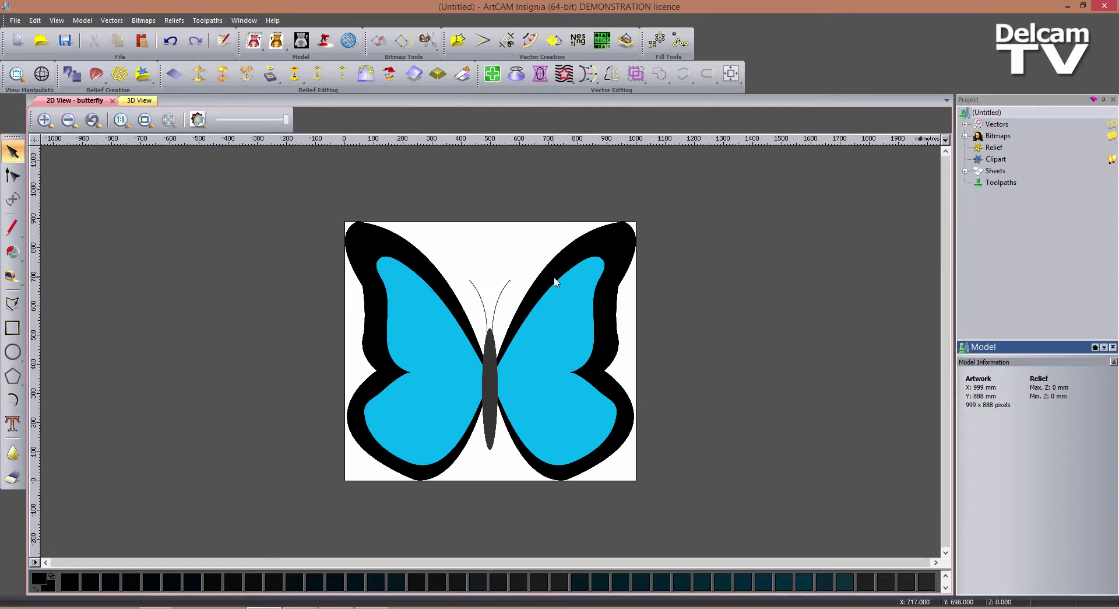
Reduce the butterfly image to 3 colours for the bitmap-to-vector conversion.
{"action": "left_click", "coordinate": [554, 42]}
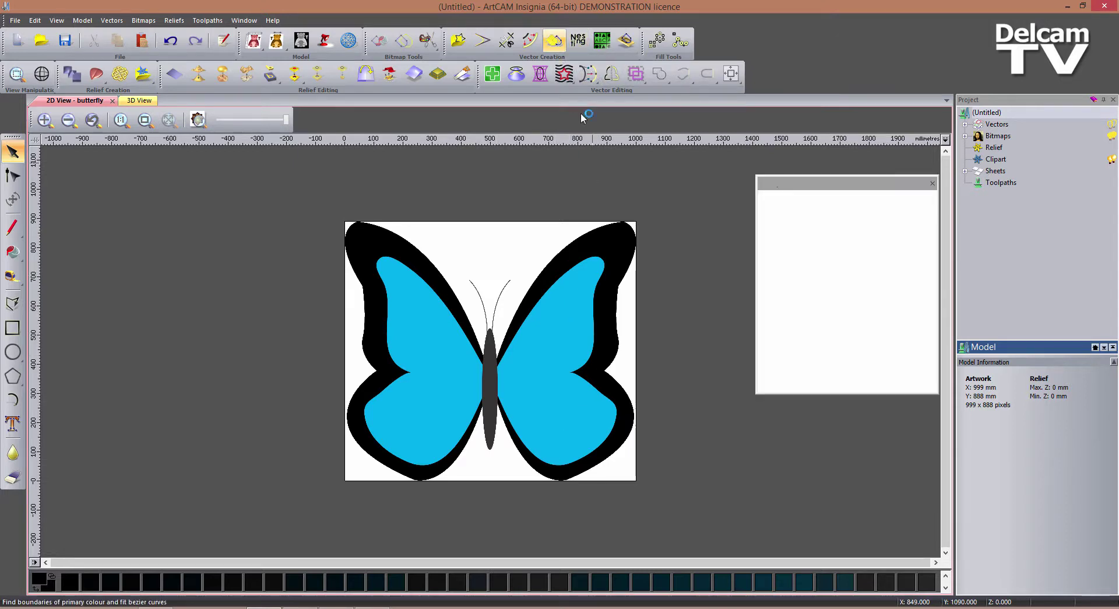
{"action": "left_click", "coordinate": [892, 223]}
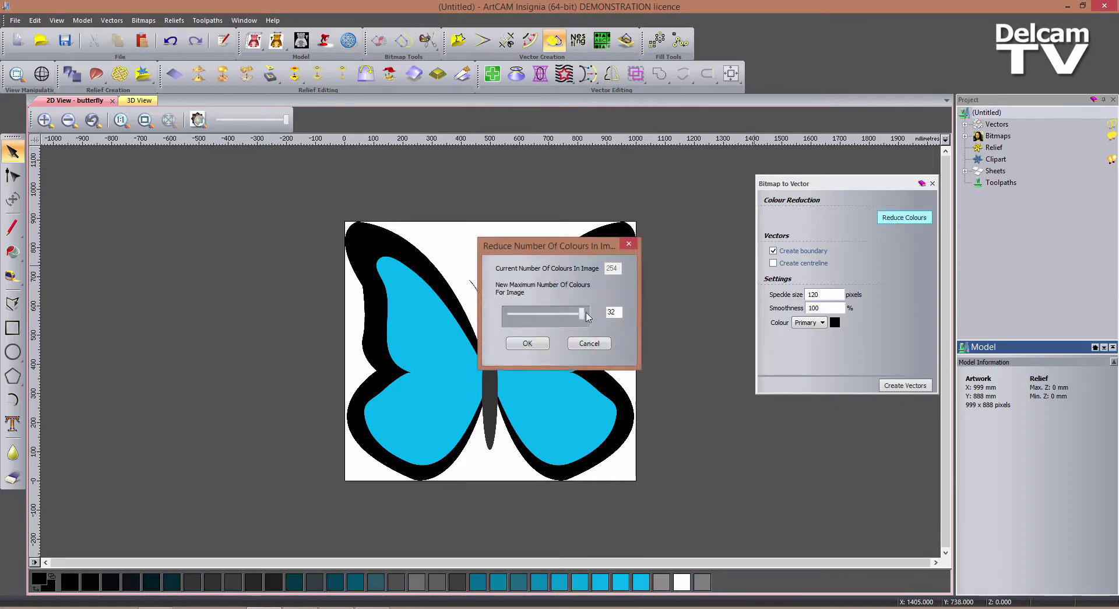
{"action": "left_click_drag", "start_coordinate": [585, 316], "coordinate": [514, 315]}
{"action": "type", "text": "3"}
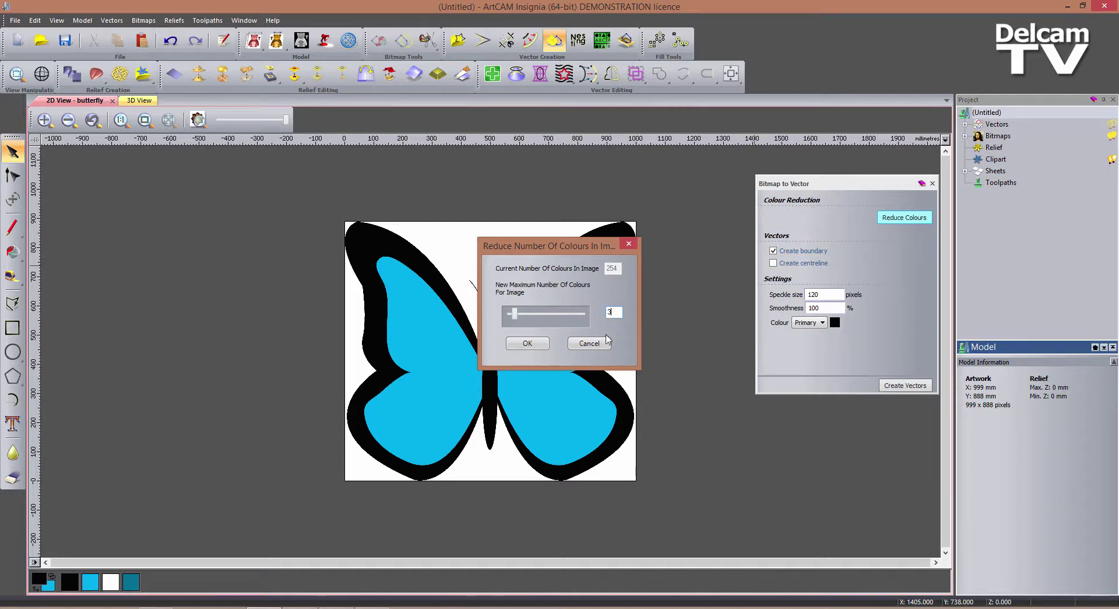
{"action": "left_click", "coordinate": [532, 344]}
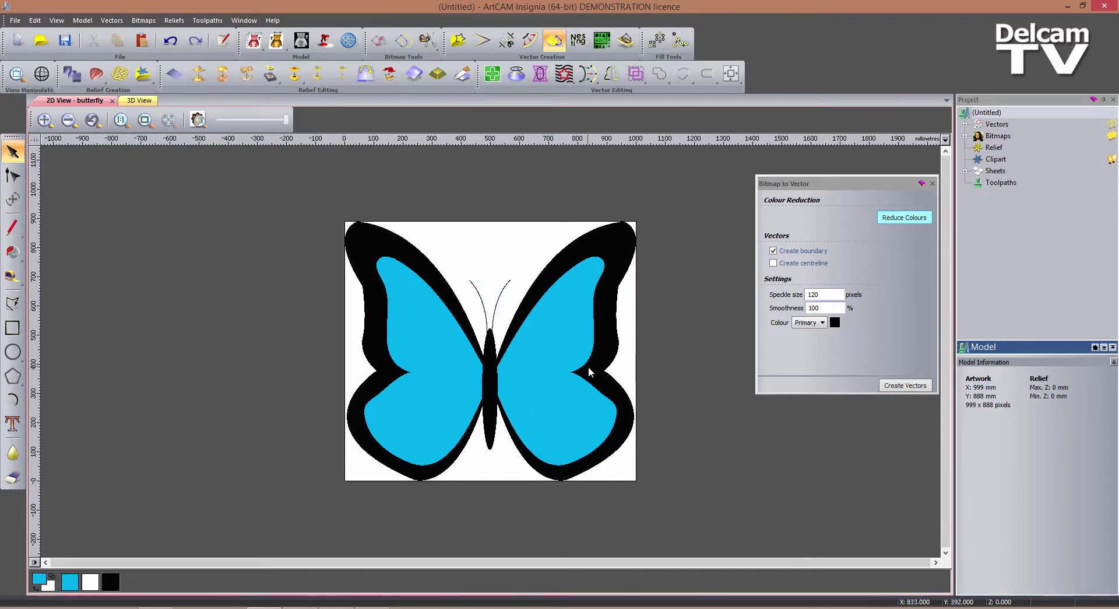
Create boundary vectors from the black areas of the butterfly and hide the bitmap.
{"action": "left_click", "coordinate": [110, 582]}
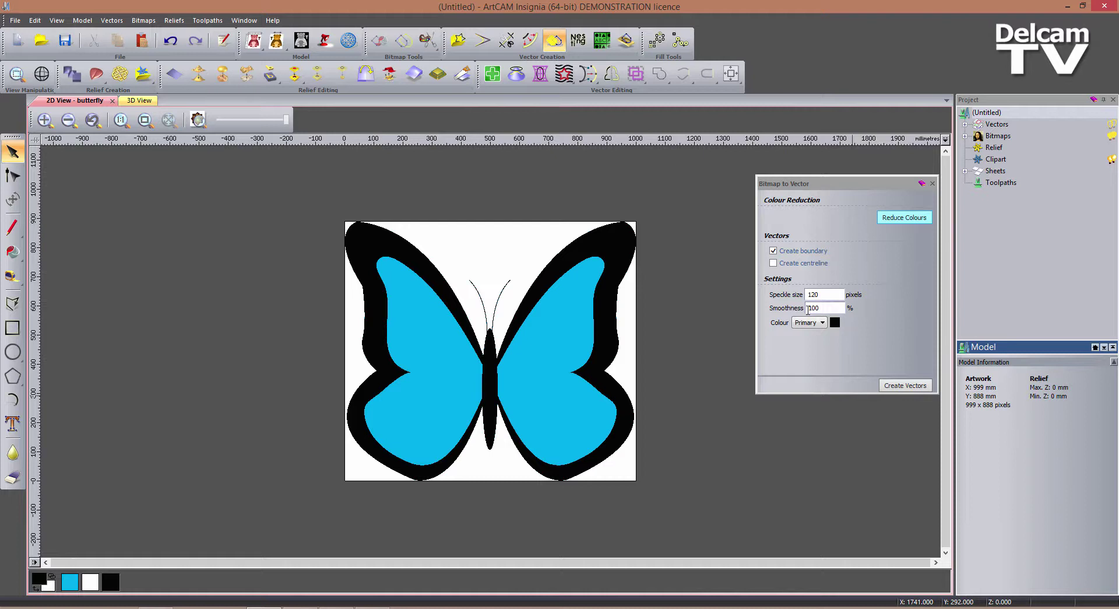
{"action": "left_click", "coordinate": [897, 387]}
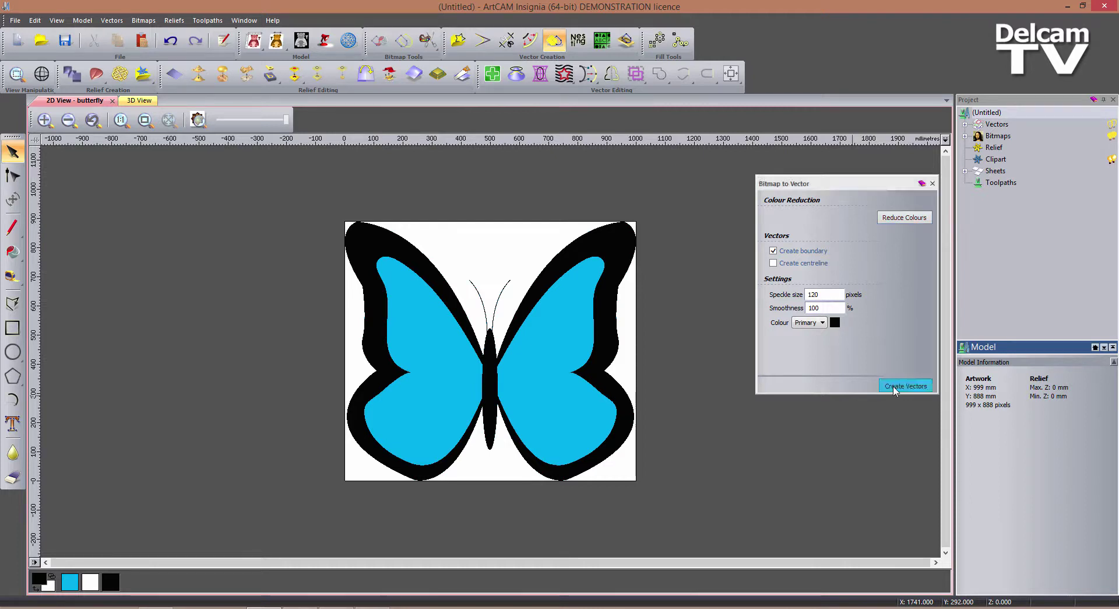
{"action": "left_click", "coordinate": [933, 183]}
{"action": "left_click", "coordinate": [198, 119]}
{"action": "left_click", "coordinate": [561, 356]}
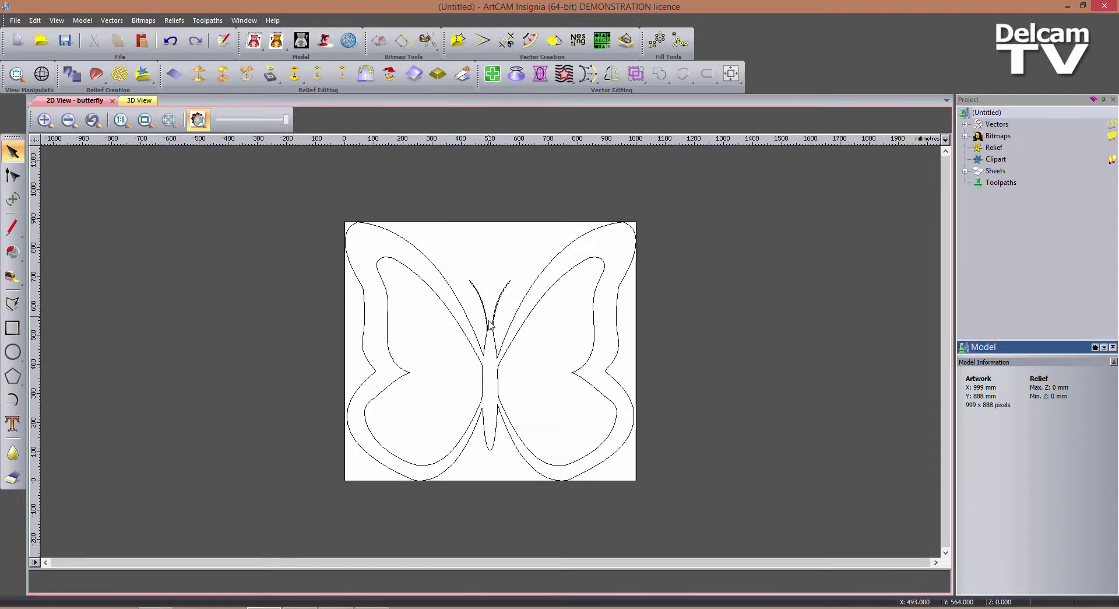
Cut the outer butterfly vector at the two nodes just below the antennae.
{"action": "scroll", "coordinate": [490, 325], "scroll_direction": "up", "scroll_amount": 2}
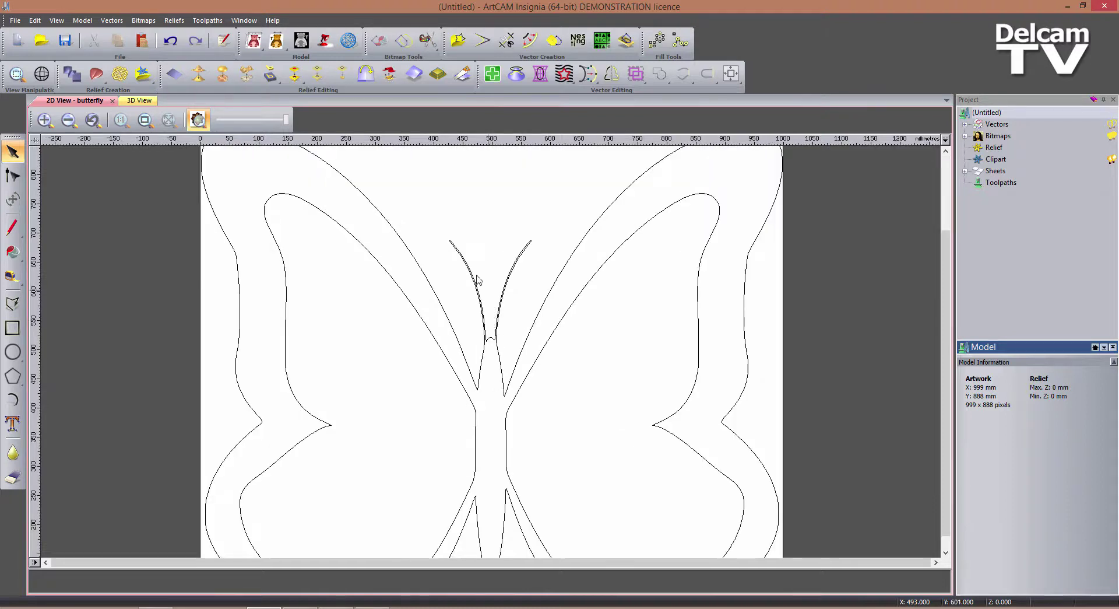
{"action": "left_click", "coordinate": [489, 325]}
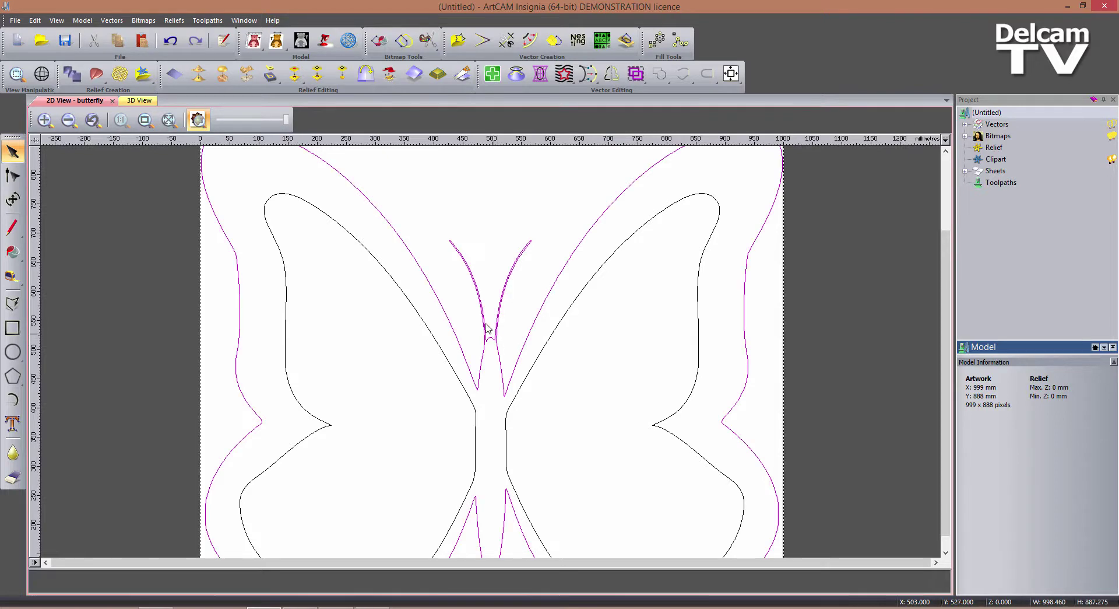
{"action": "scroll", "coordinate": [490, 324], "scroll_direction": "up", "scroll_amount": 4}
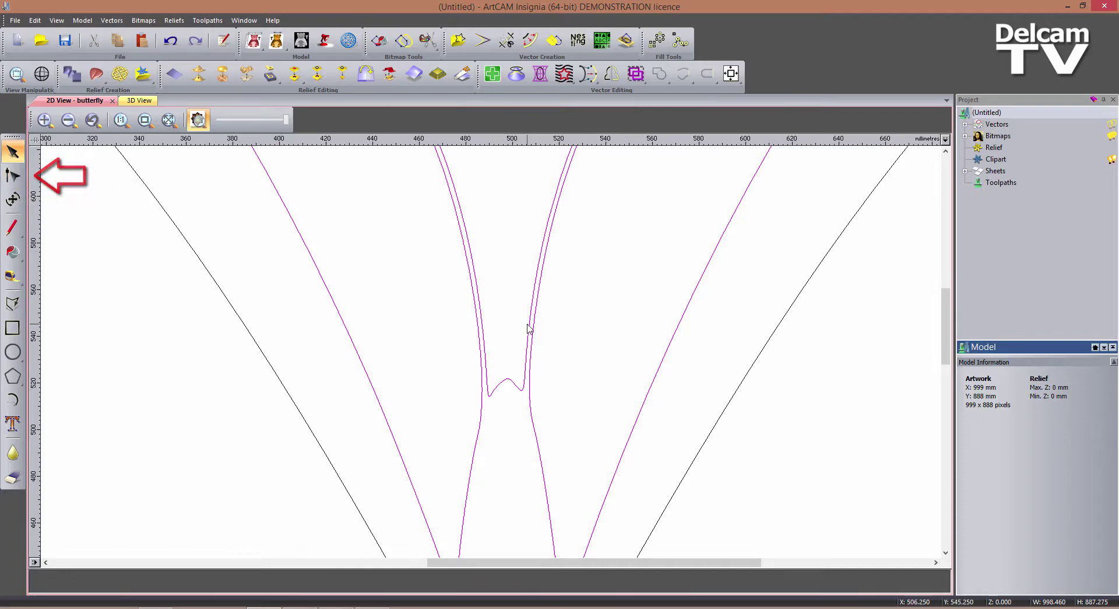
{"action": "key", "text": "n"}
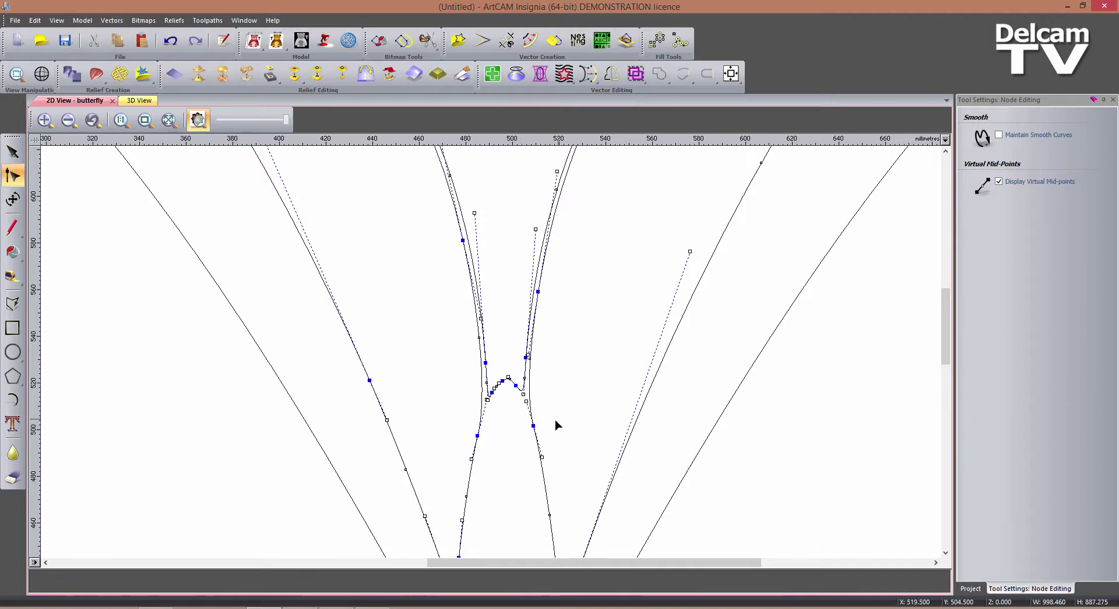
{"action": "left_click", "coordinate": [478, 435]}
{"action": "right_click", "coordinate": [535, 429]}
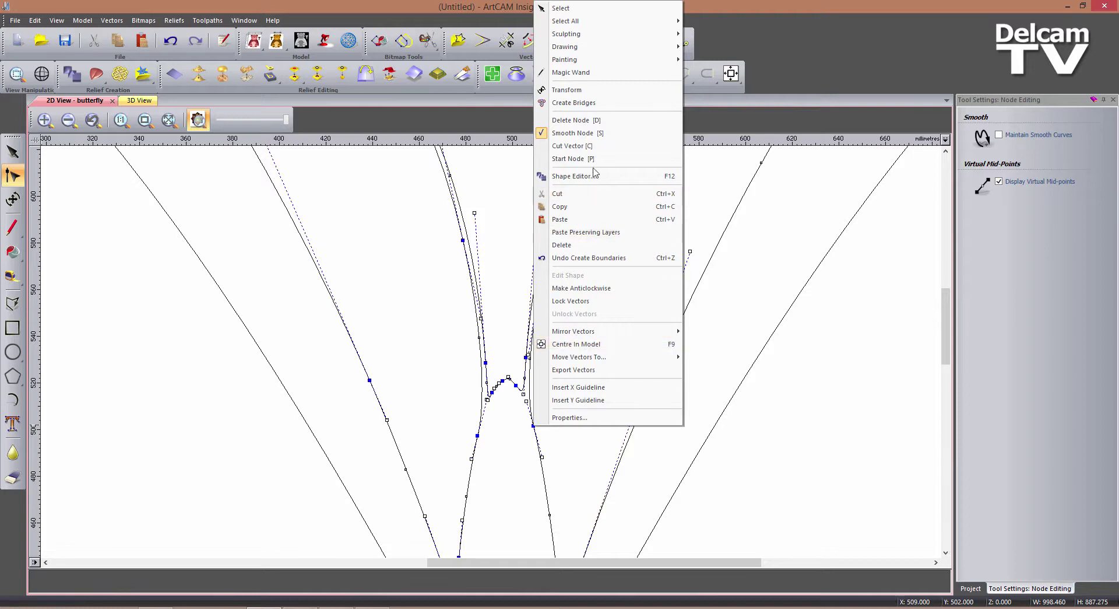
{"action": "left_click", "coordinate": [592, 147]}
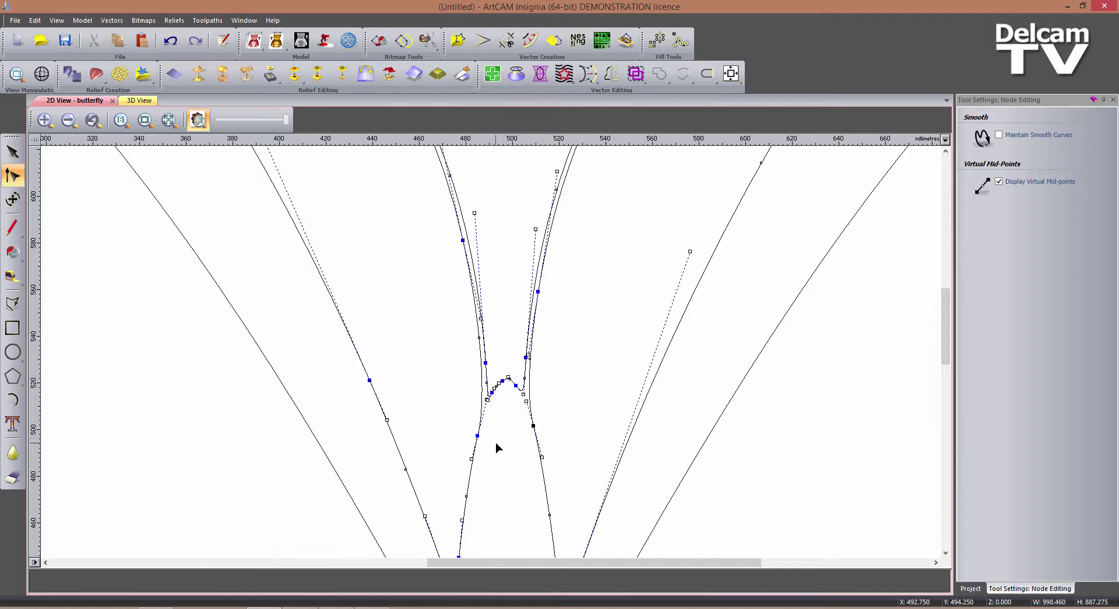
{"action": "key", "text": "c"}
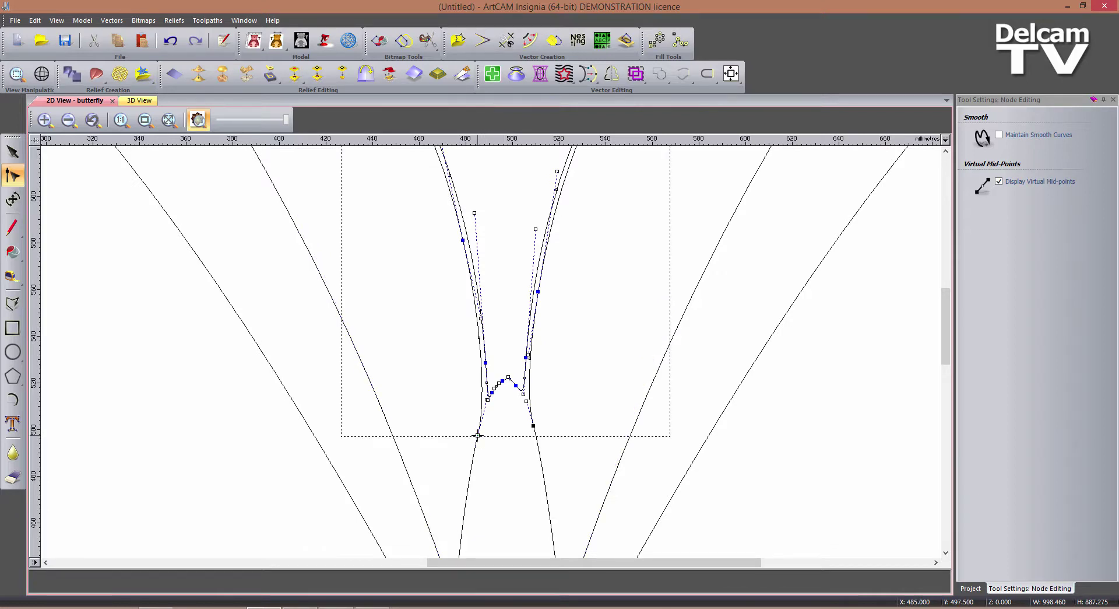
{"action": "left_click", "coordinate": [1114, 100]}
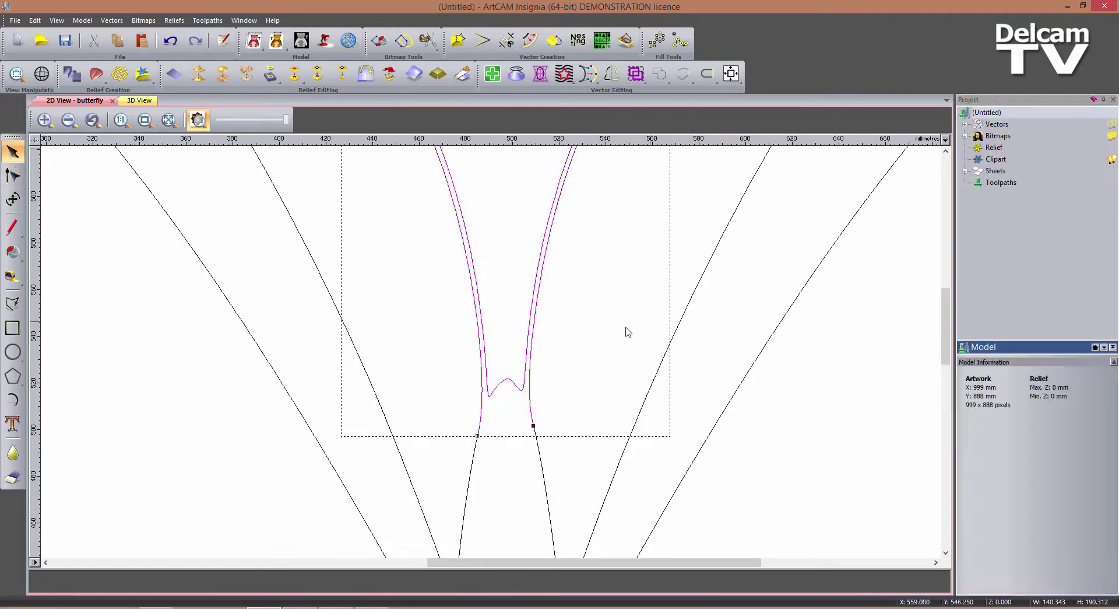
Delete the separated antennae vector and close the gap in the butterfly's outline with a smooth curve.
{"action": "scroll", "coordinate": [583, 309], "scroll_direction": "down", "scroll_amount": 2}
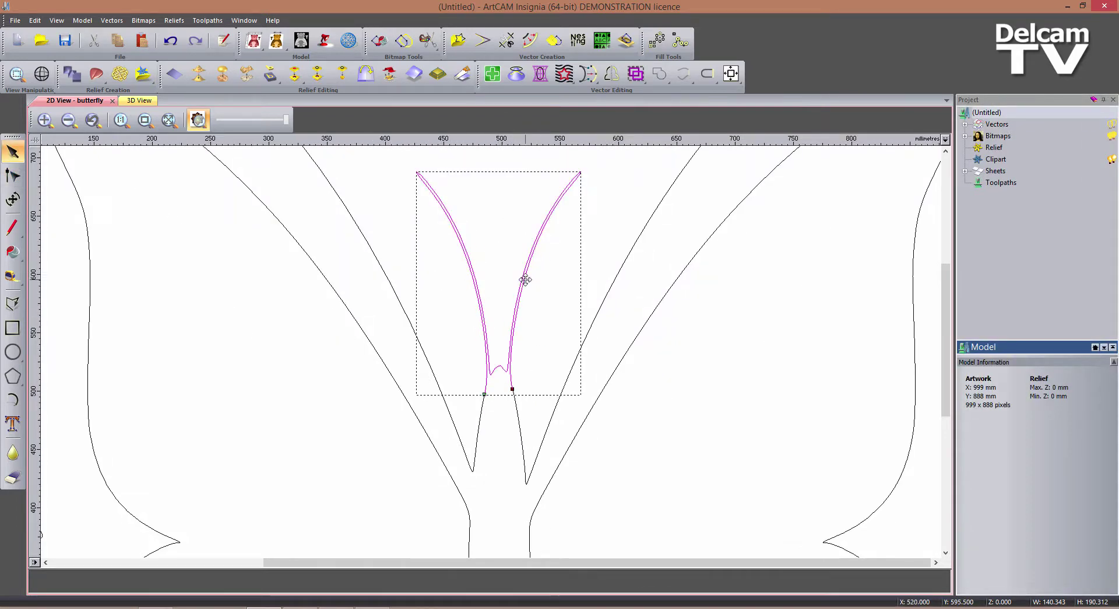
{"action": "key", "text": "Delete"}
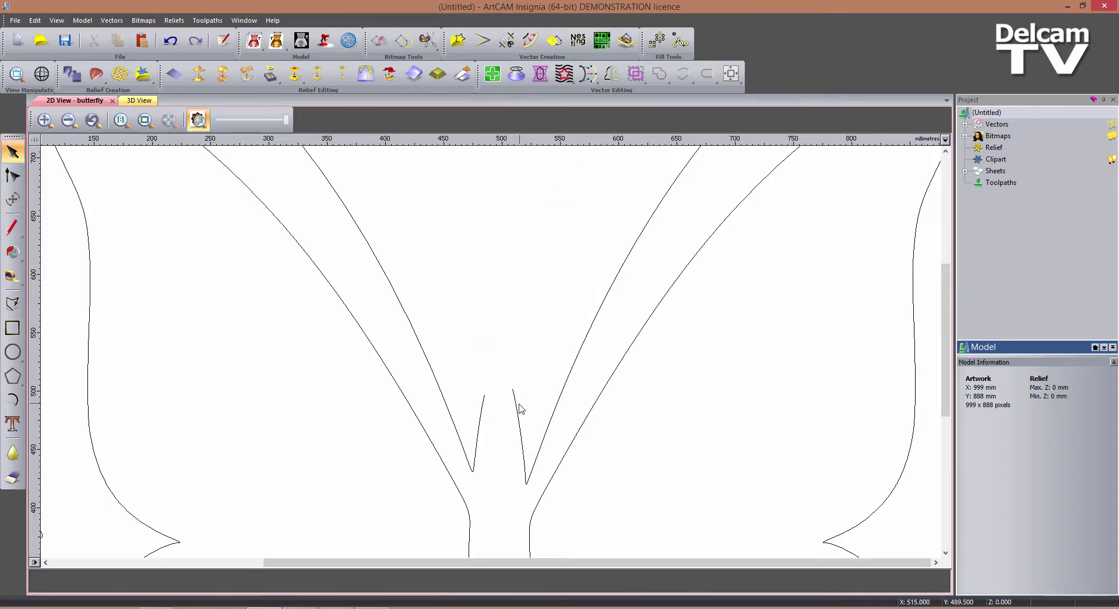
{"action": "left_click", "coordinate": [518, 406]}
{"action": "left_click", "coordinate": [707, 72]}
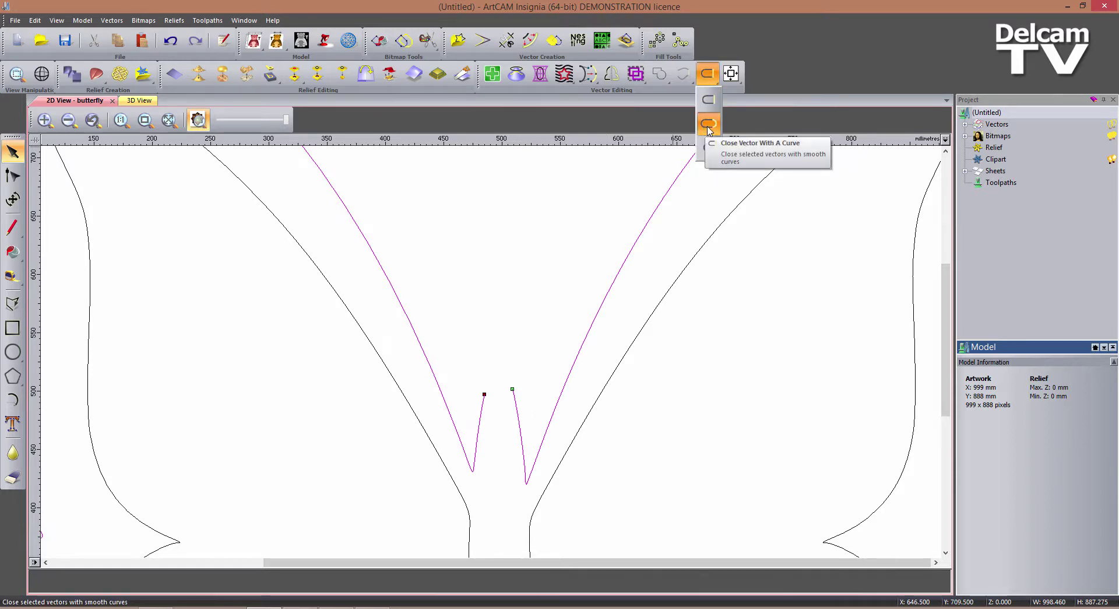
{"action": "left_click", "coordinate": [708, 124]}
{"action": "left_click", "coordinate": [540, 302]}
{"action": "key", "text": "F6"}
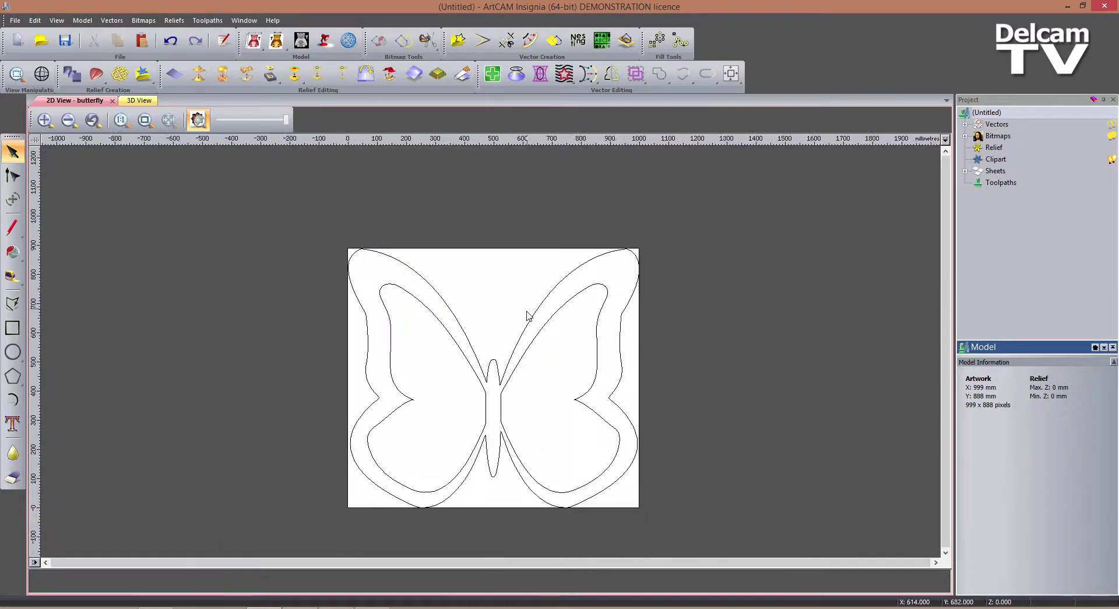
Export all the butterfly vectors as an EPS file named Vectors.
{"action": "left_click_drag", "start_coordinate": [664, 515], "coordinate": [303, 229]}
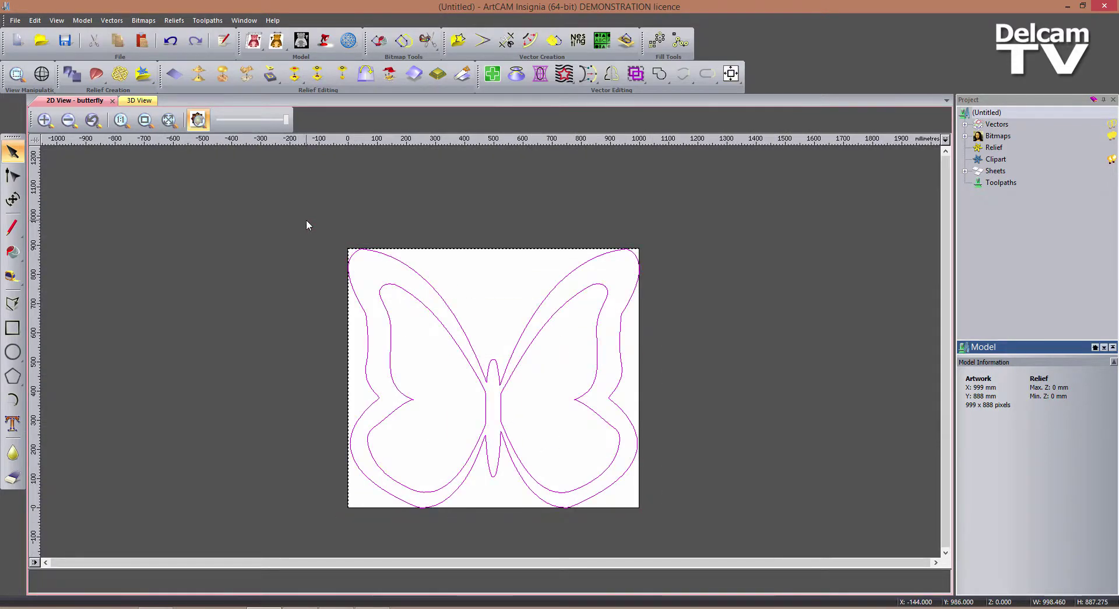
{"action": "left_click", "coordinate": [111, 20]}
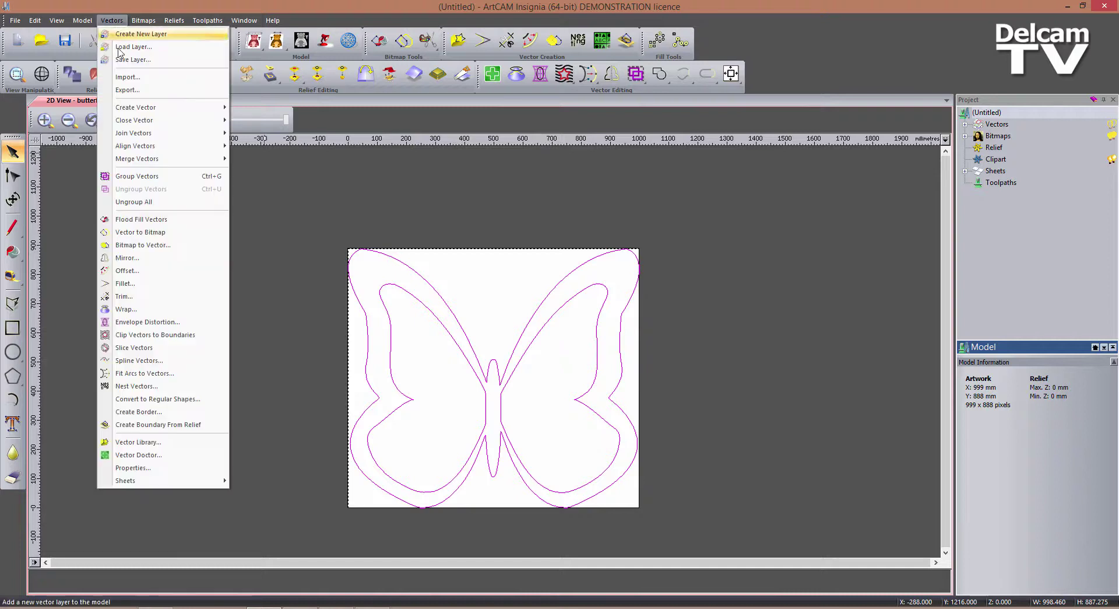
{"action": "left_click", "coordinate": [135, 92]}
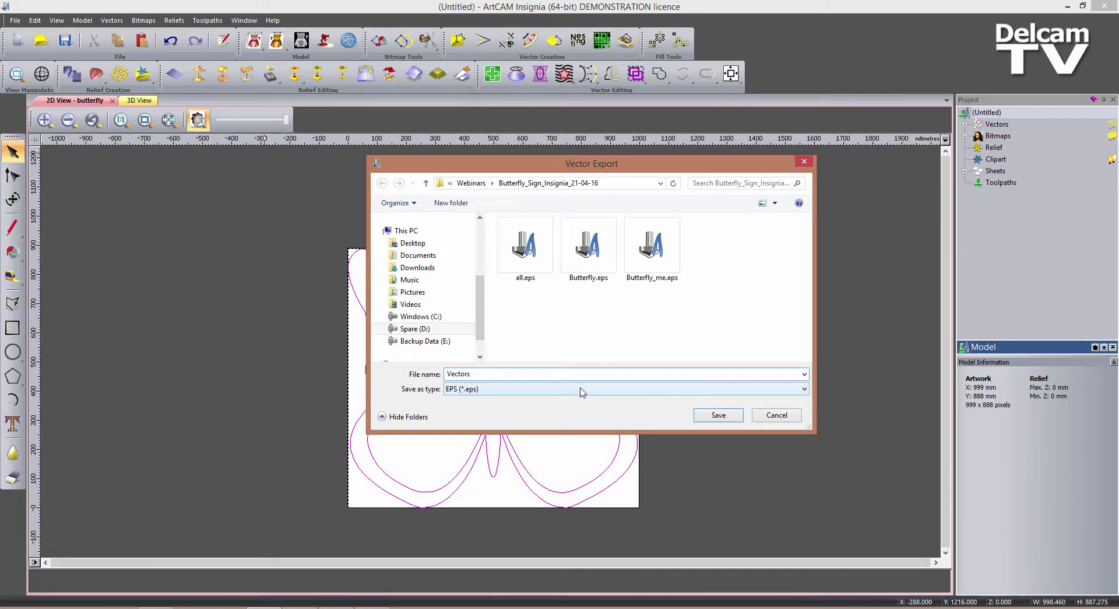
{"action": "left_click", "coordinate": [581, 389]}
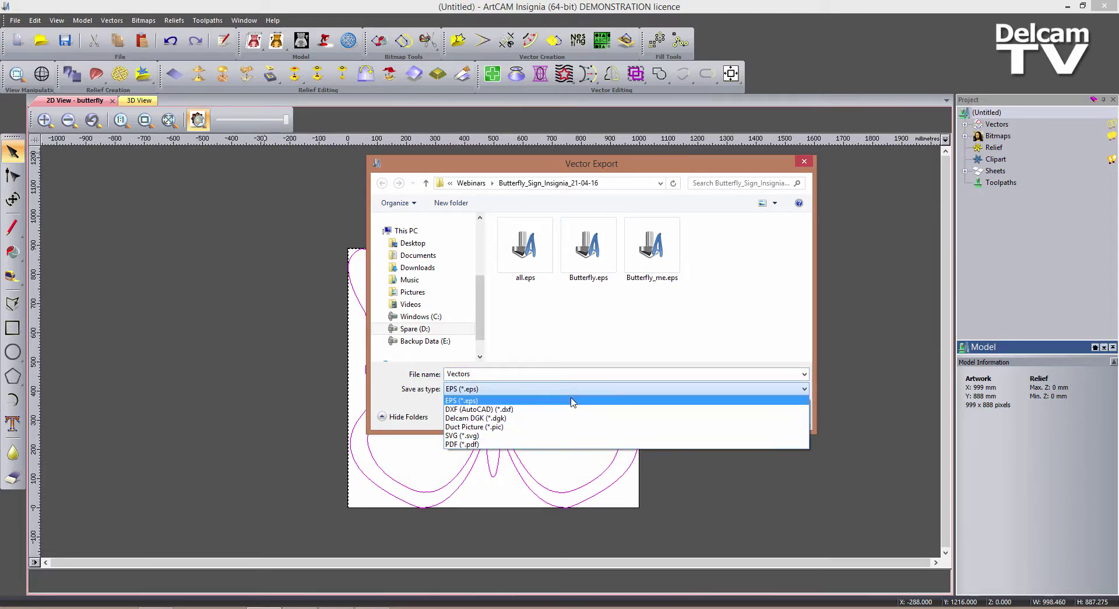
{"action": "left_click", "coordinate": [573, 401]}
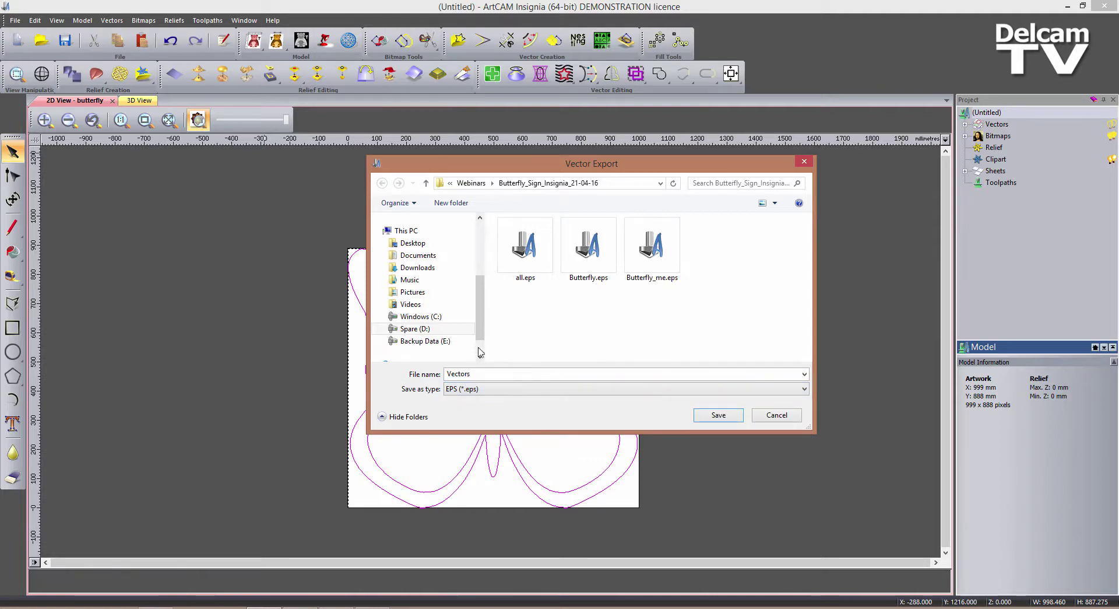
{"action": "left_click", "coordinate": [721, 416]}
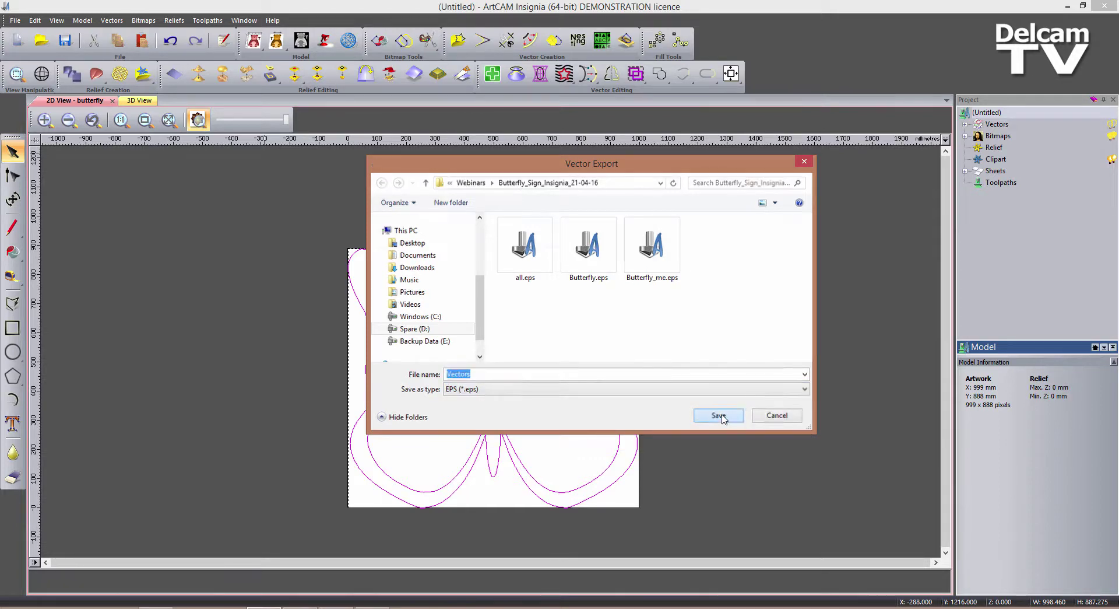
{"action": "left_click", "coordinate": [714, 415]}
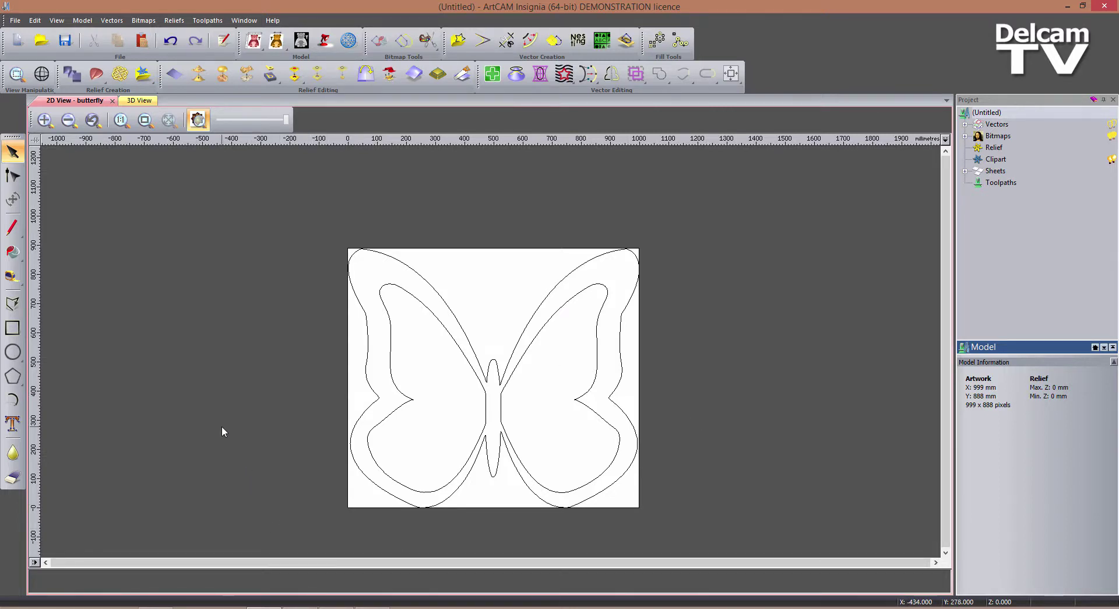
Create a new model 300 mm wide and 200 mm high at 2450 x 1634 points with a central origin, discarding the current model's changes.
{"action": "left_click", "coordinate": [15, 20]}
{"action": "mouse_move", "coordinate": [35, 33]}
{"action": "left_click", "coordinate": [129, 35]}
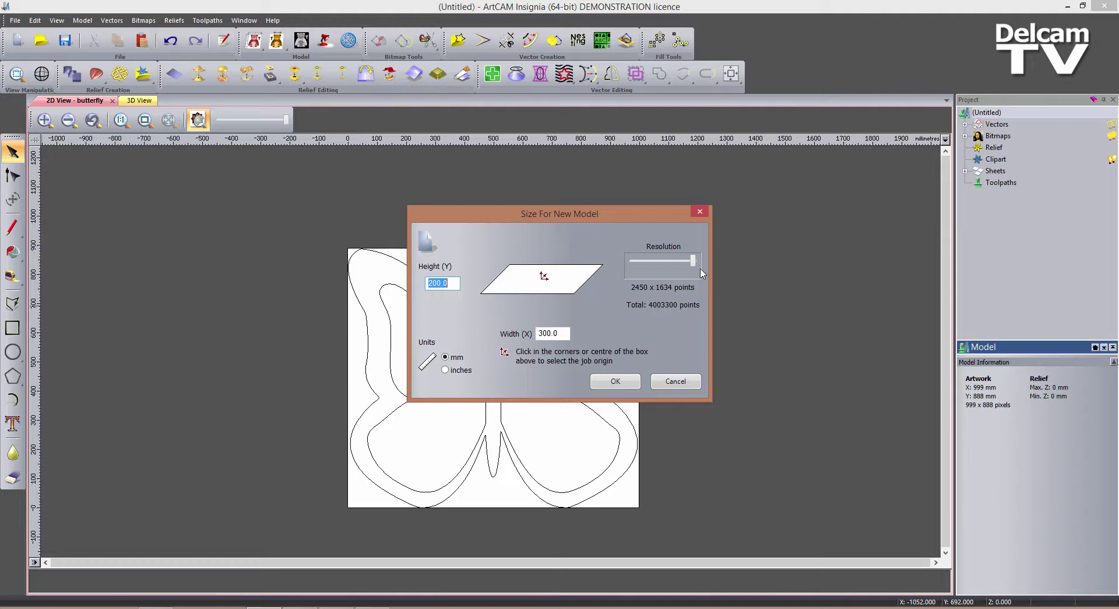
{"action": "left_click", "coordinate": [616, 382]}
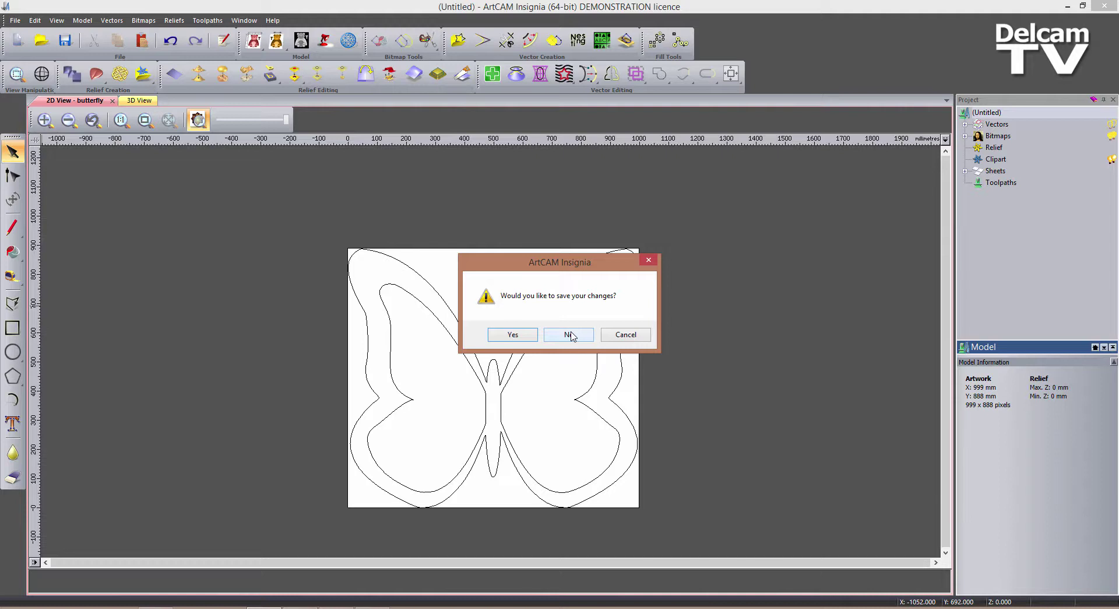
{"action": "left_click", "coordinate": [569, 334]}
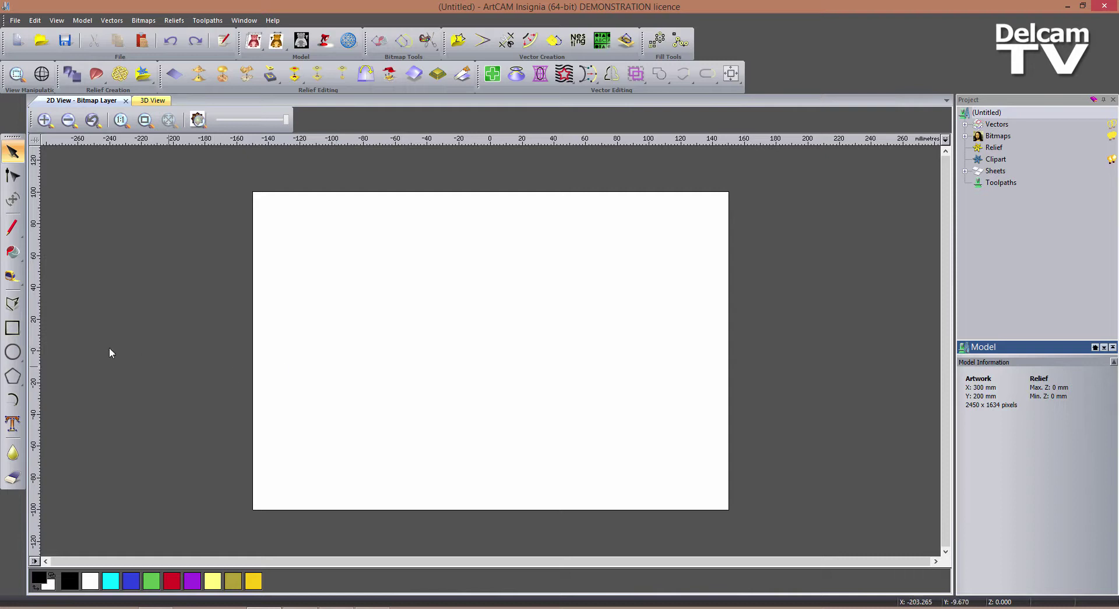
Create a 220 x 110 mm rectangle with an 8 mm corner radius, centred at 0, 0.
{"action": "left_click", "coordinate": [13, 330]}
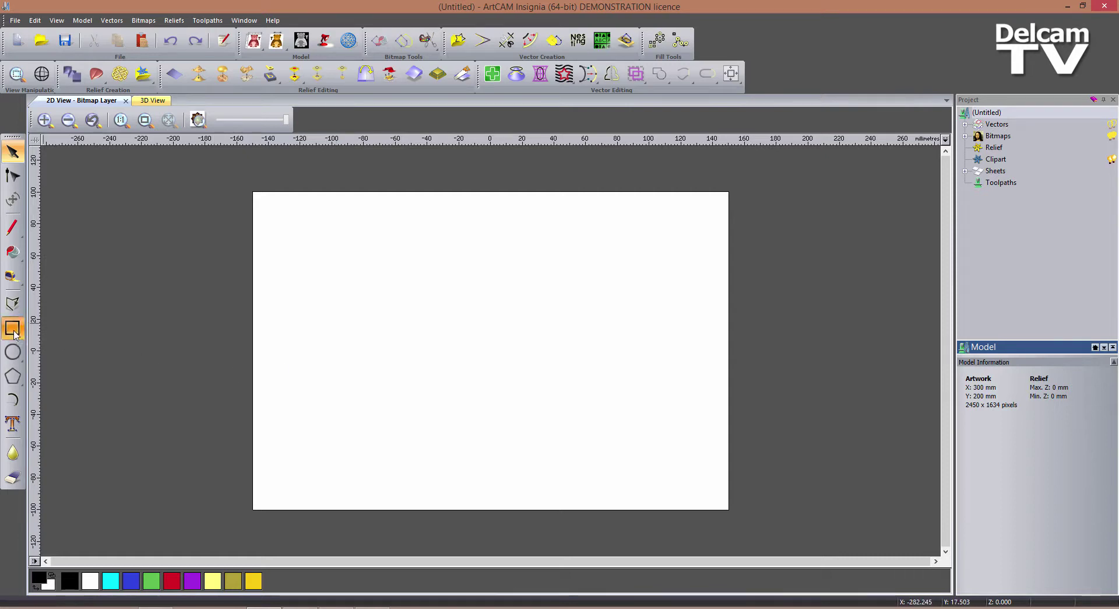
{"action": "left_click", "coordinate": [1026, 183]}
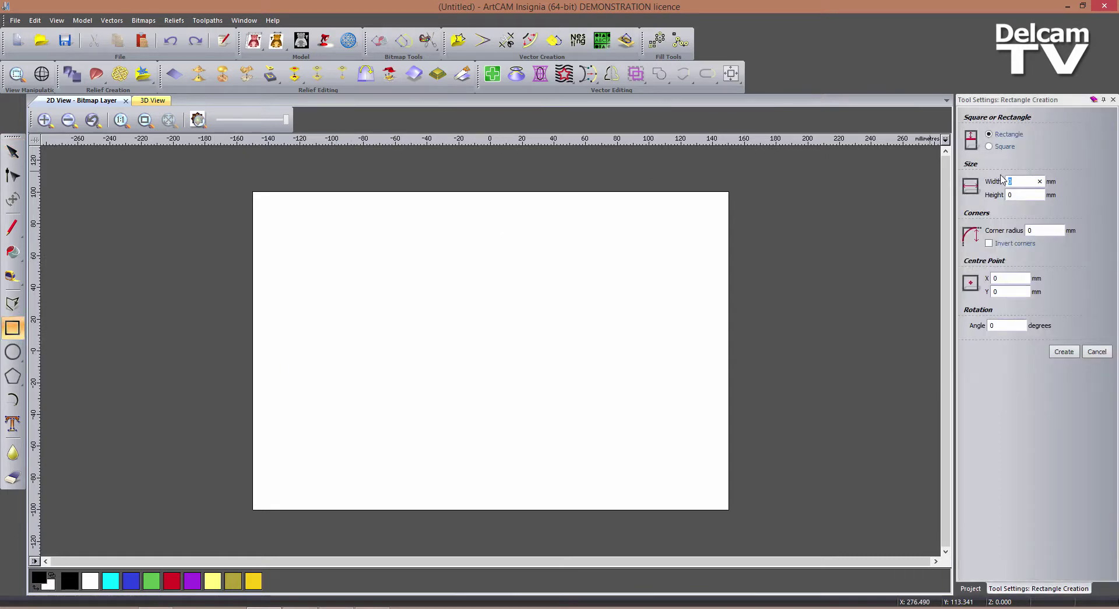
{"action": "type", "text": "220"}
{"action": "key", "text": "Tab"}
{"action": "type", "text": "110"}
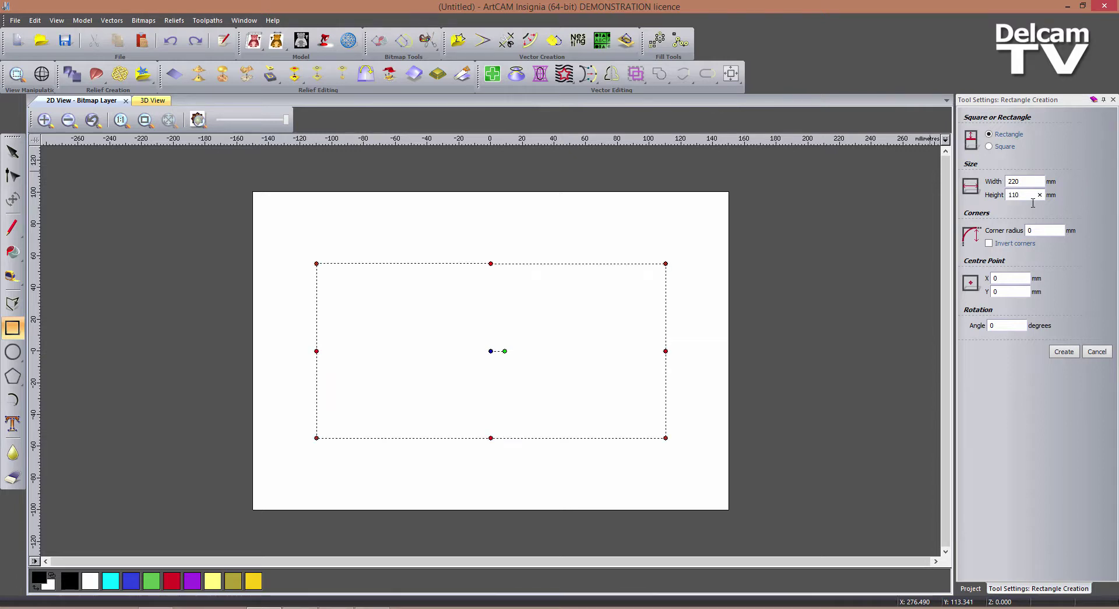
{"action": "left_click", "coordinate": [1039, 235]}
{"action": "type", "text": "8"}
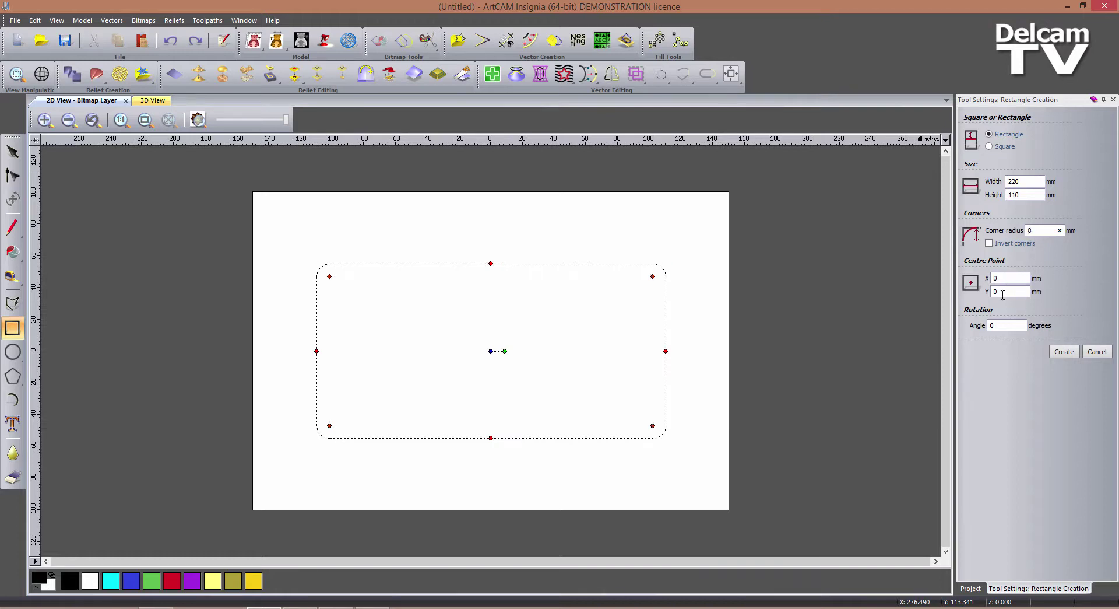
{"action": "left_click", "coordinate": [1064, 351]}
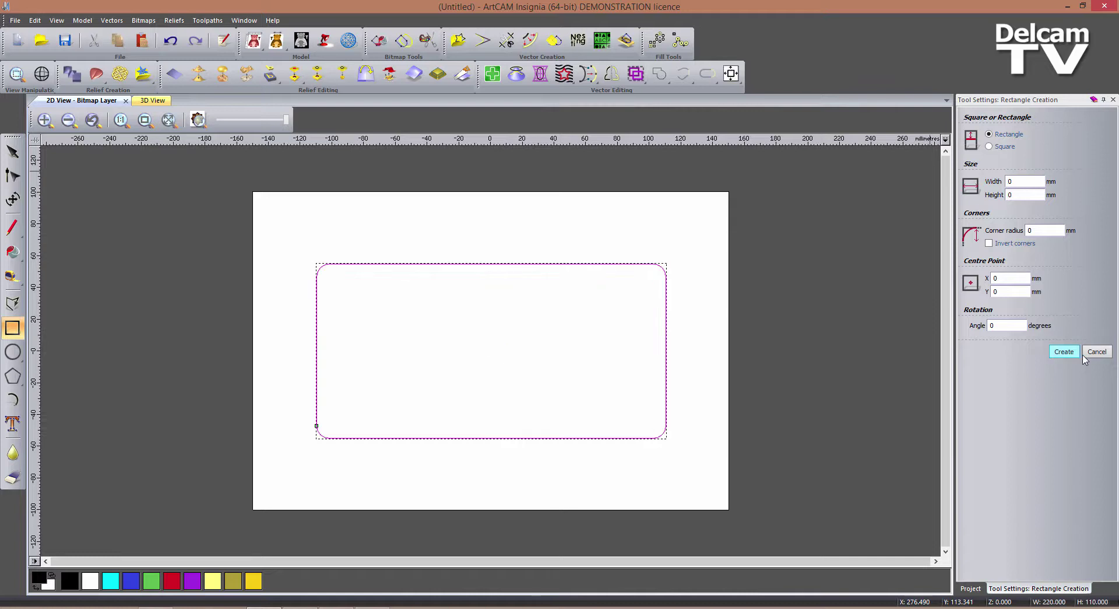
{"action": "left_click", "coordinate": [1113, 100]}
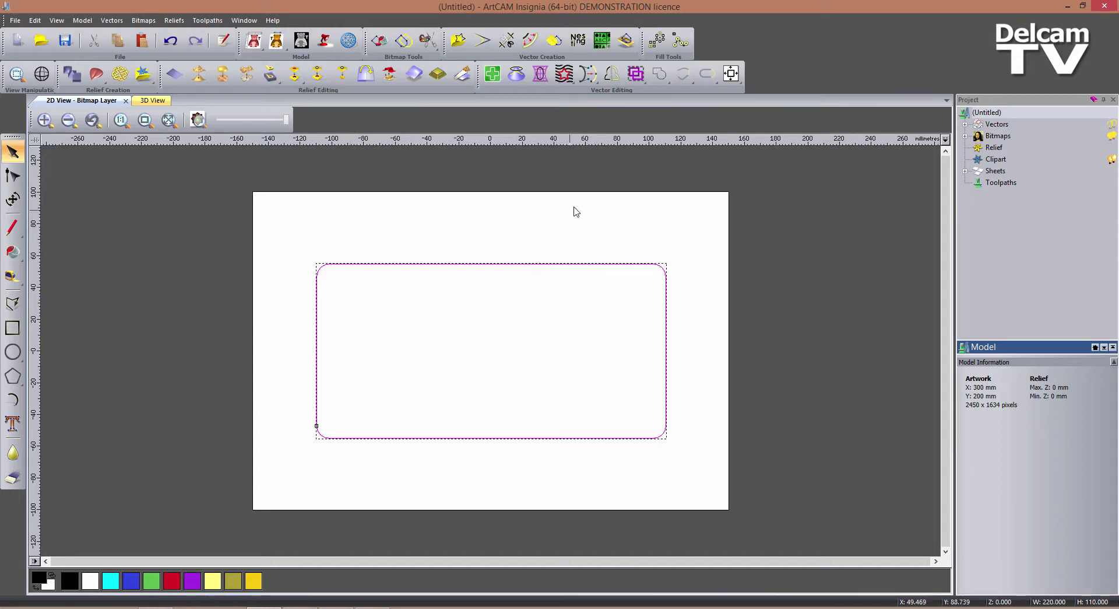
Offset the rounded rectangle outwards by 5 mm with radiused corners, keeping the original vector.
{"action": "left_click", "coordinate": [531, 41]}
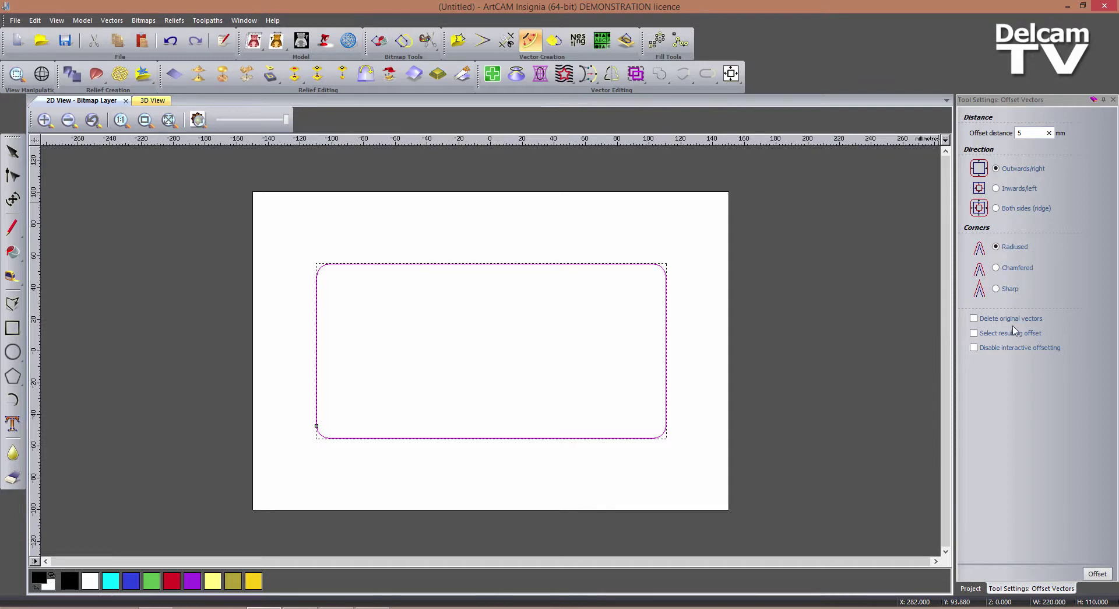
{"action": "left_click", "coordinate": [1098, 574]}
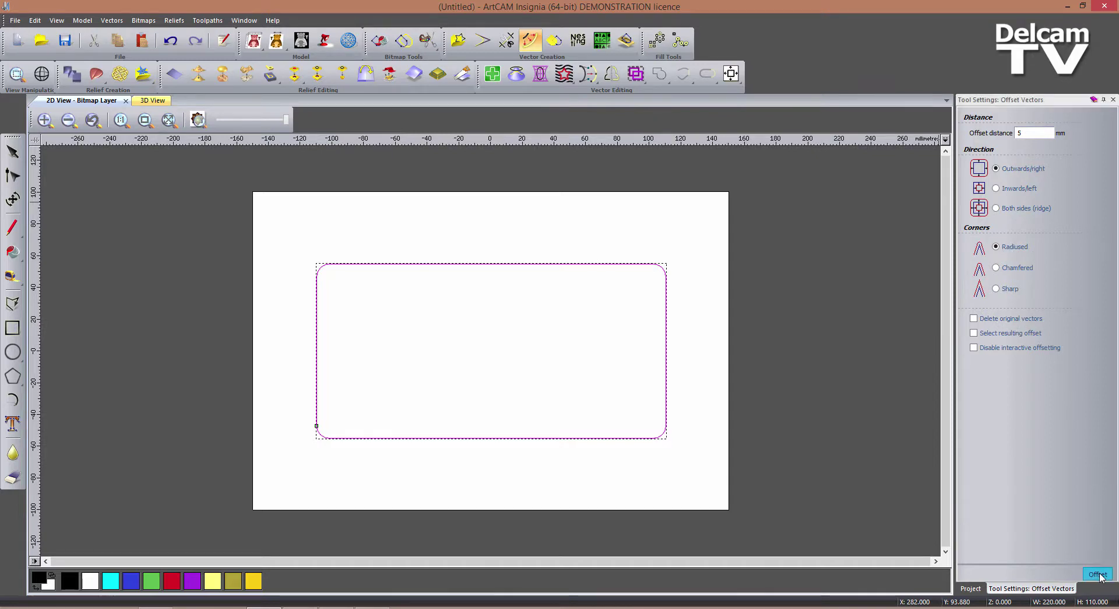
{"action": "left_click", "coordinate": [1114, 100]}
{"action": "left_click", "coordinate": [757, 330]}
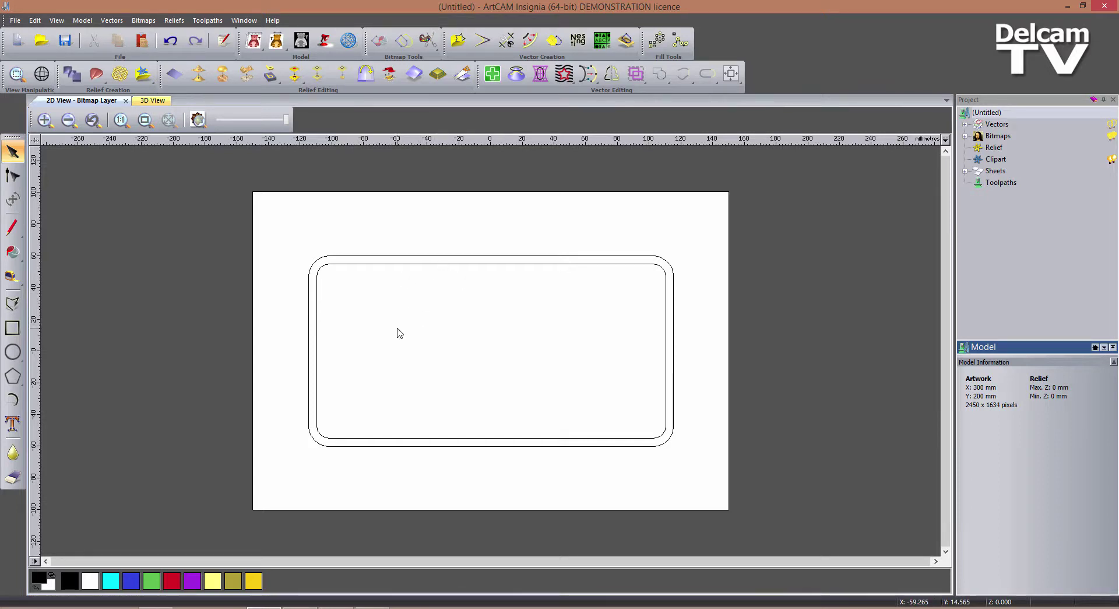
Add the first name from the reference sign picture as 35 mm Berlin Sans FB text, centred in the model.
{"action": "left_click", "coordinate": [300, 608]}
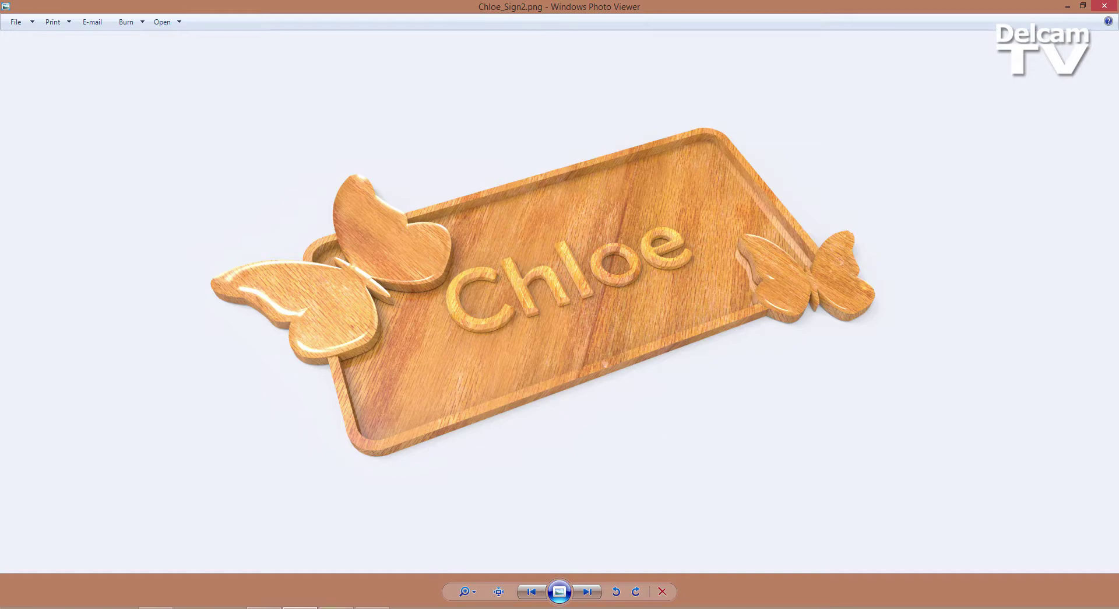
{"action": "key", "text": "alt+Tab"}
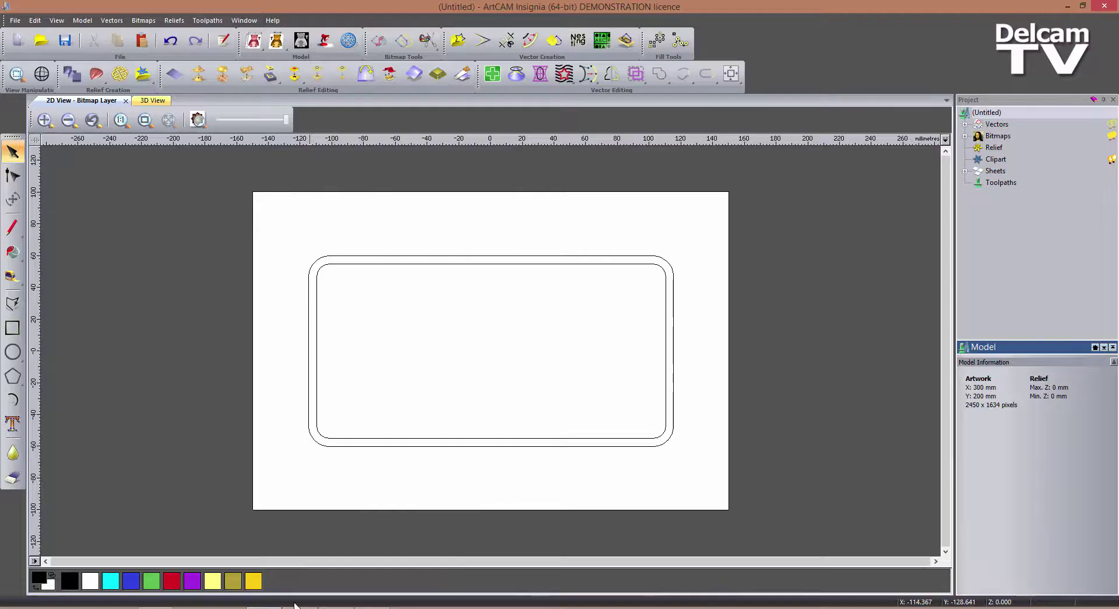
{"action": "left_click", "coordinate": [13, 423]}
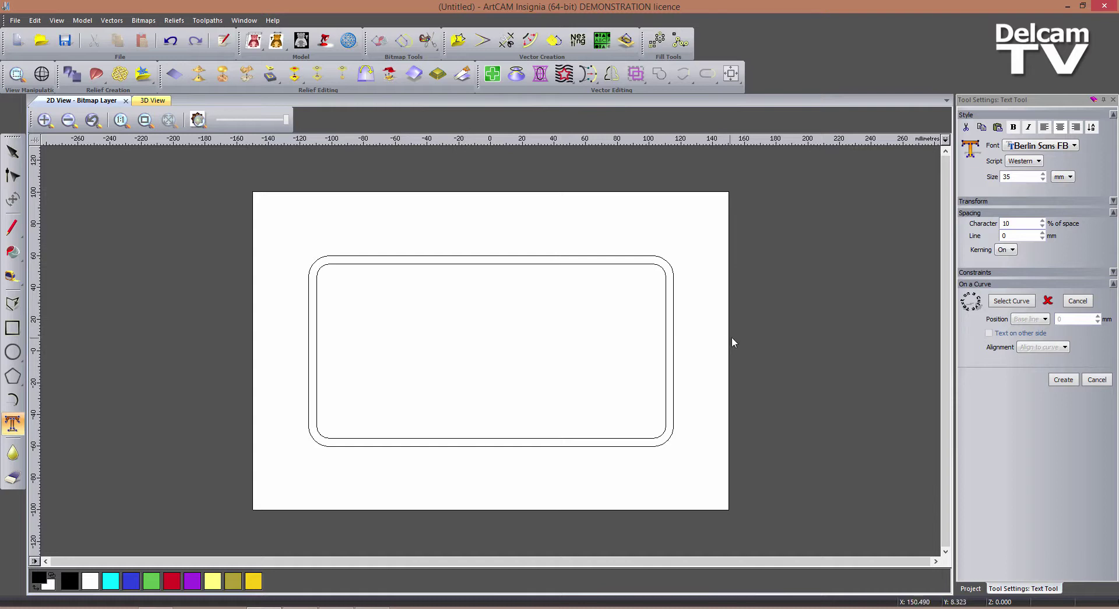
{"action": "left_click", "coordinate": [444, 362]}
{"action": "type", "text": "C"}
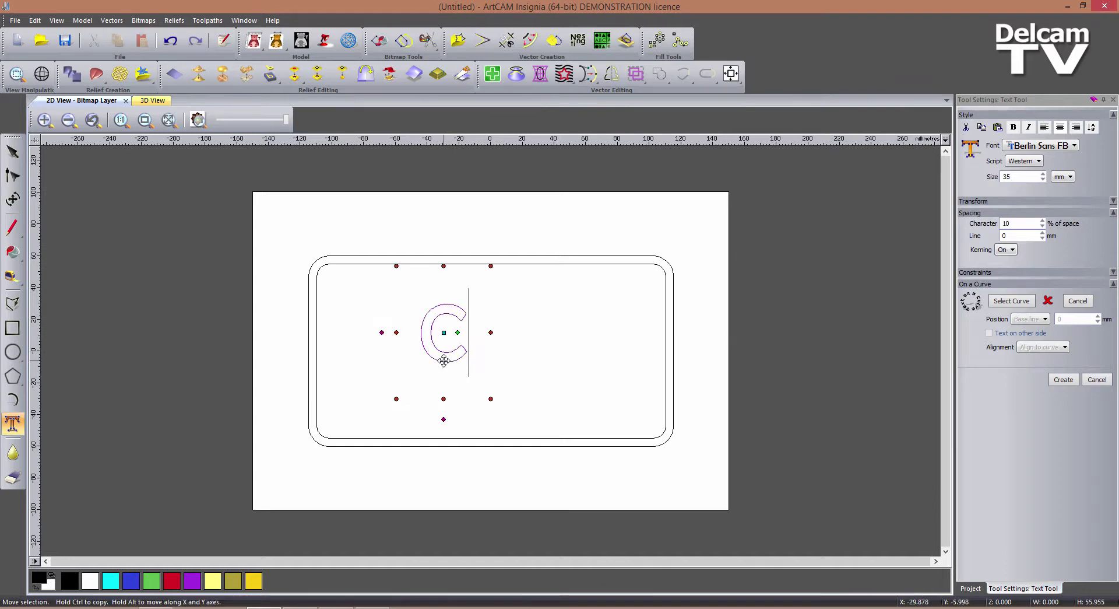
{"action": "type", "text": "hloe"}
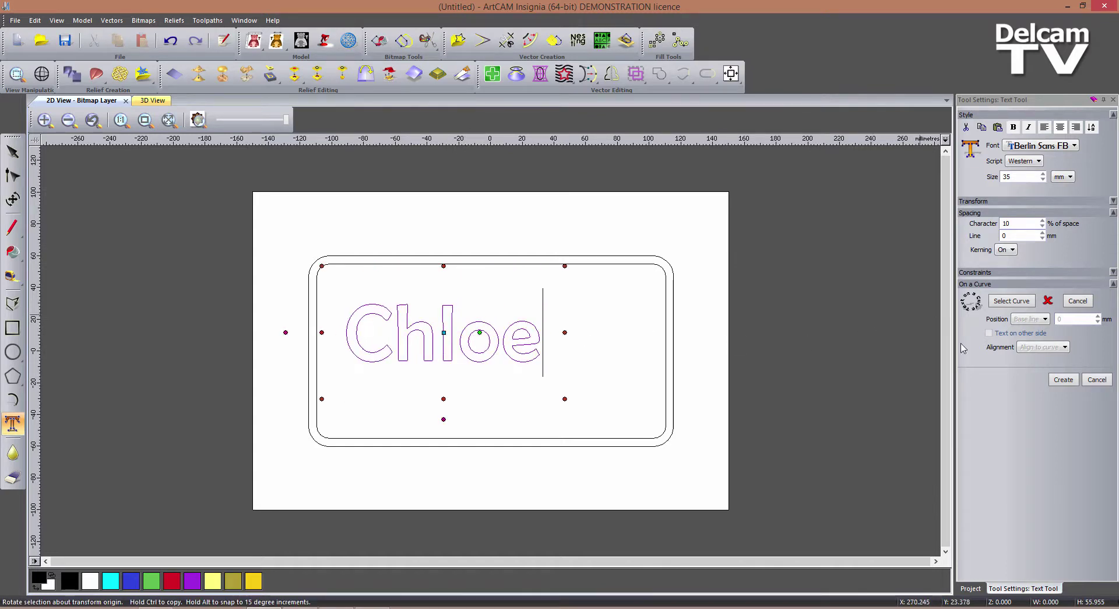
{"action": "left_click", "coordinate": [1062, 379]}
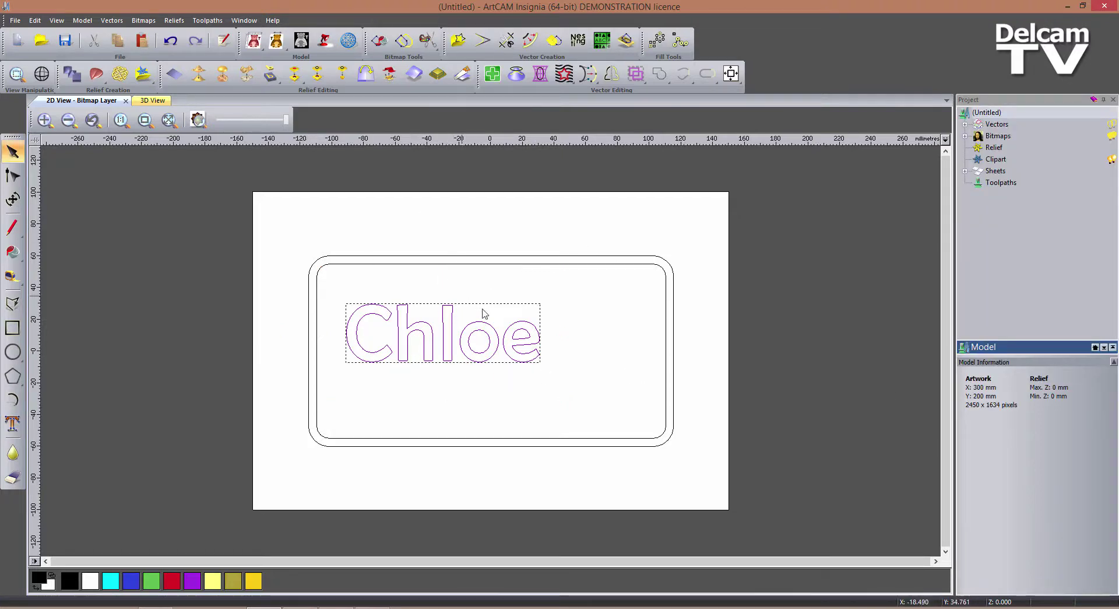
{"action": "left_click", "coordinate": [732, 74]}
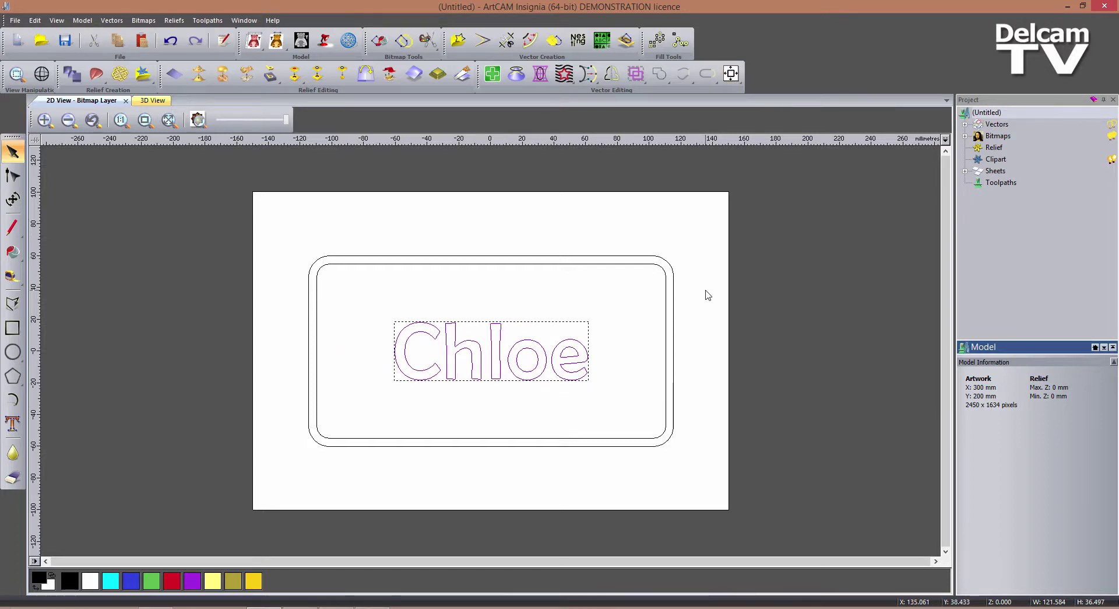
{"action": "left_click", "coordinate": [708, 315]}
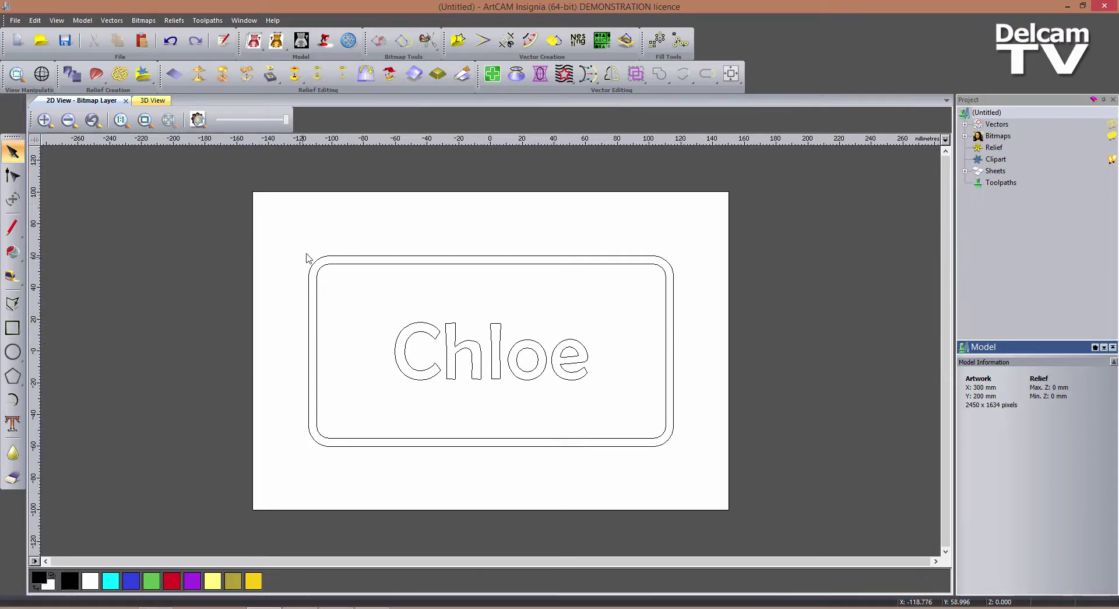
Import the butterfly vectors from Vectors.eps into the model.
{"action": "left_click", "coordinate": [111, 21]}
{"action": "left_click", "coordinate": [127, 77]}
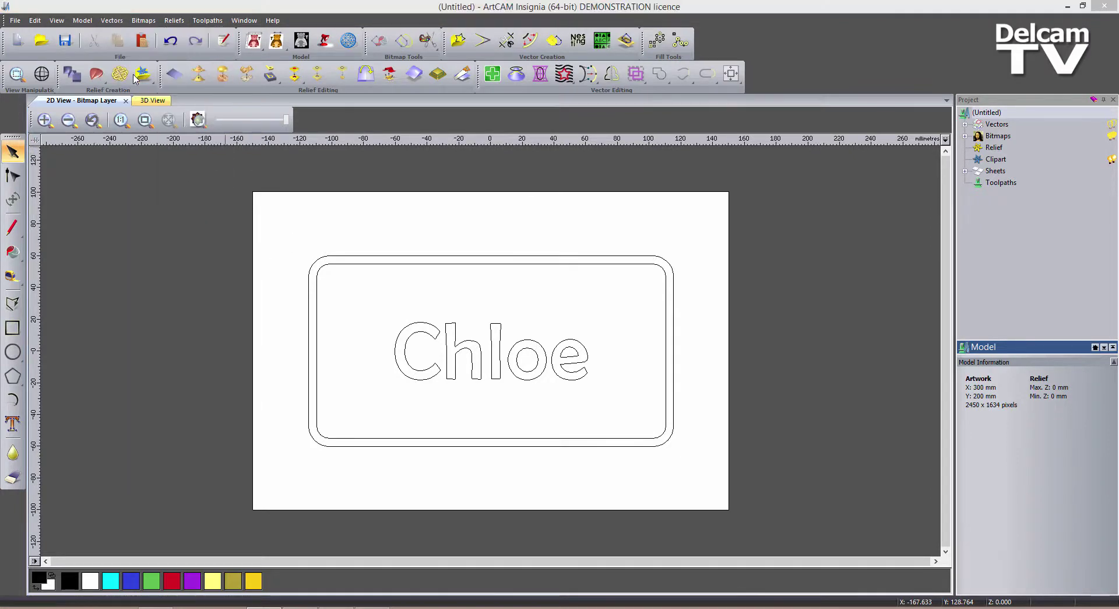
{"action": "left_click", "coordinate": [778, 248]}
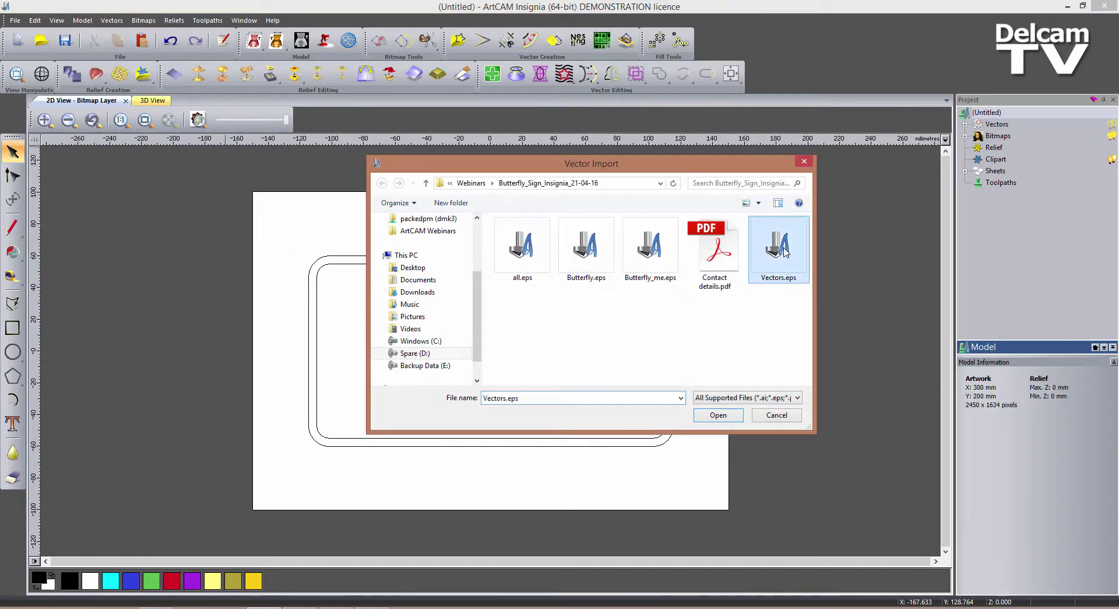
{"action": "left_click", "coordinate": [736, 416]}
Scale the imported butterfly to a width of 80 mm with its aspect ratio maintained.
{"action": "scroll", "coordinate": [715, 341], "scroll_direction": "down", "scroll_amount": 3}
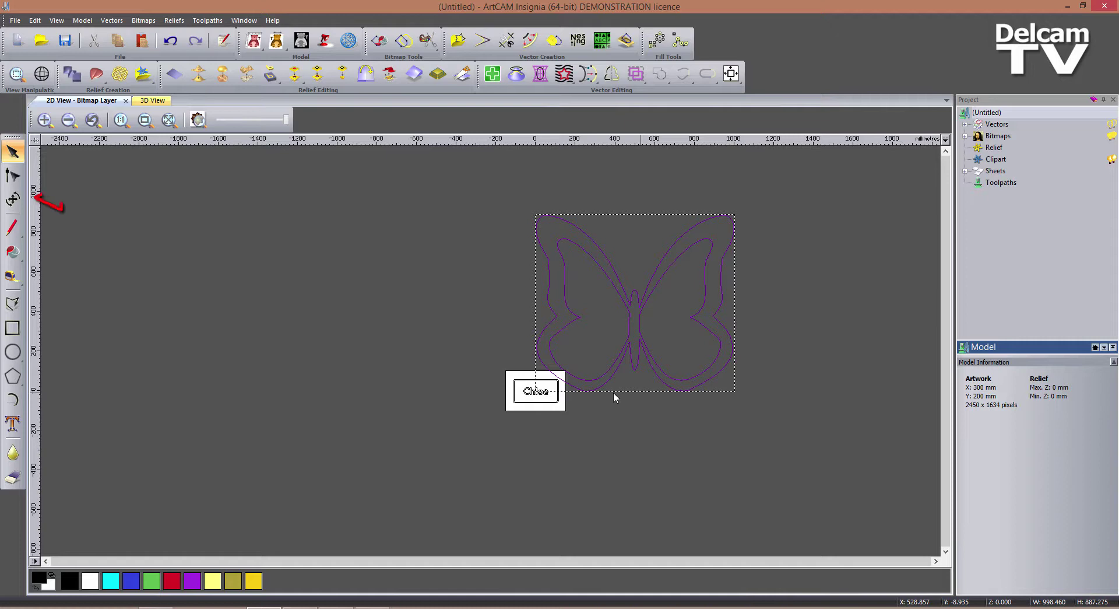
{"action": "left_click", "coordinate": [11, 200]}
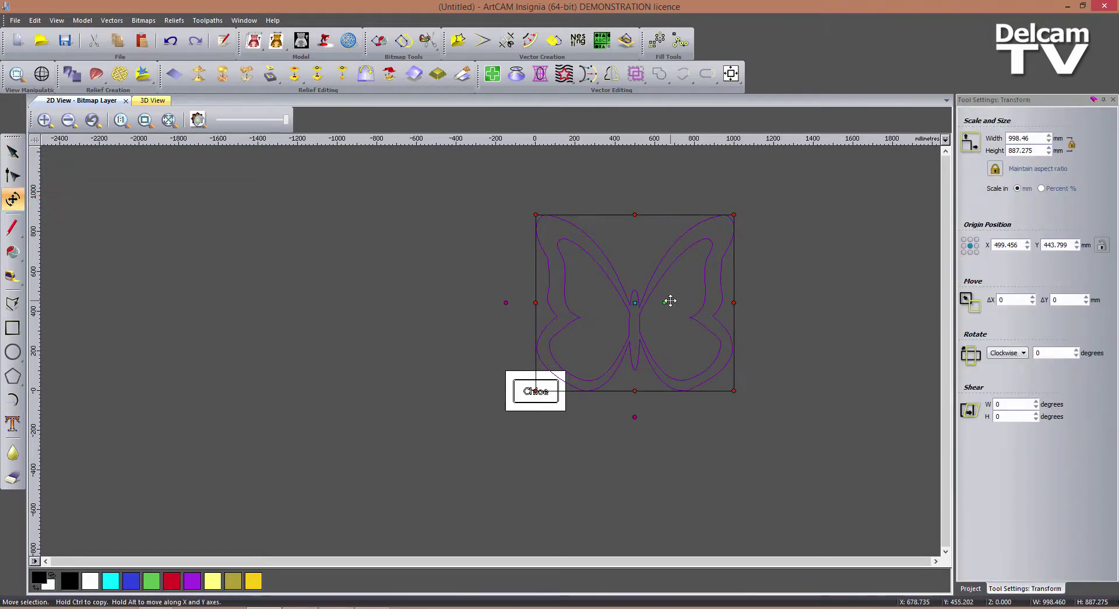
{"action": "scroll", "coordinate": [479, 372], "scroll_direction": "up", "scroll_amount": 3}
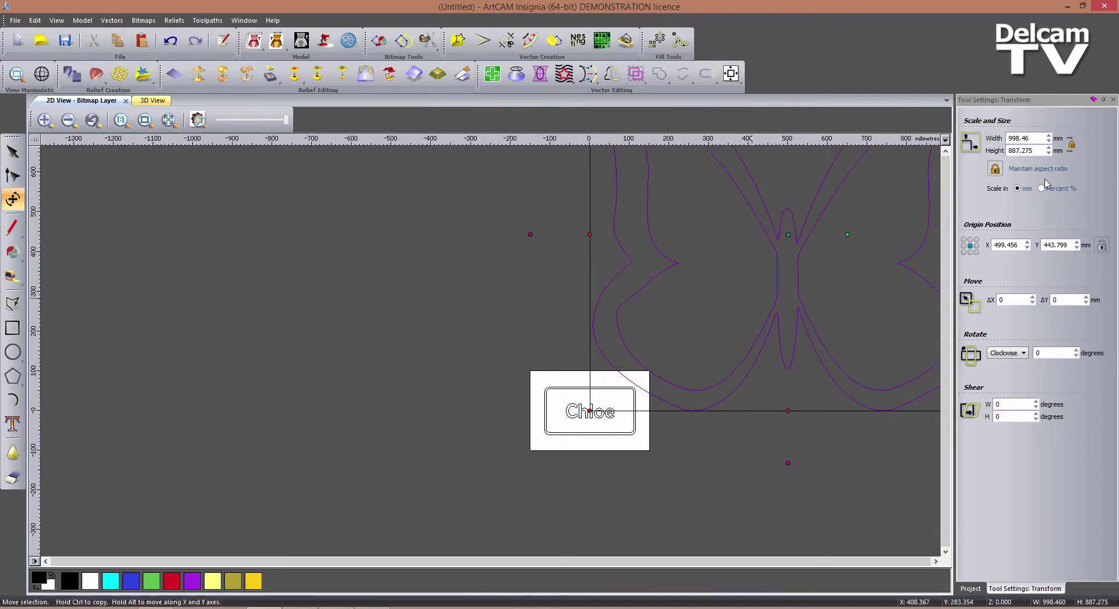
{"action": "left_click", "coordinate": [1034, 138]}
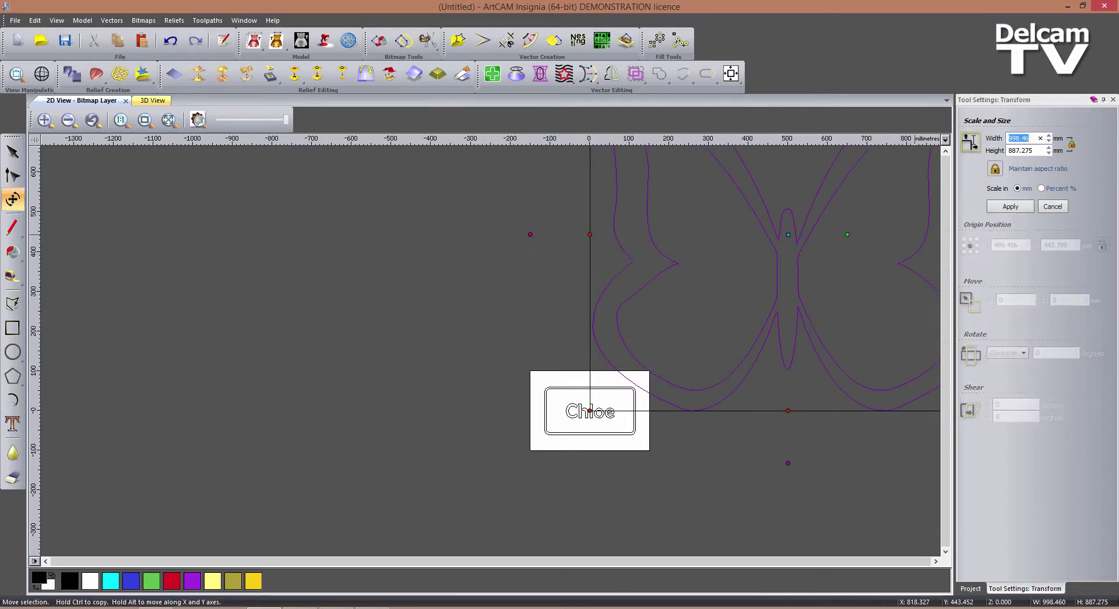
{"action": "type", "text": "80"}
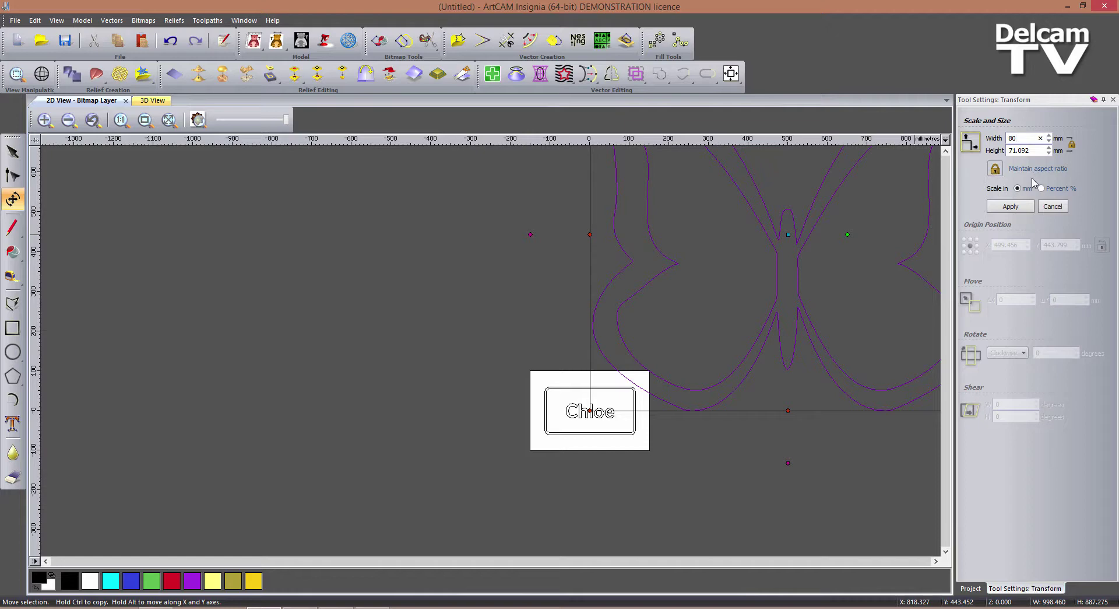
{"action": "left_click", "coordinate": [1010, 206]}
Move the butterfly over the upper-left corner of the sign frame, with its centre at about X -103, Y 50 mm.
{"action": "left_click_drag", "start_coordinate": [798, 238], "coordinate": [556, 394]}
{"action": "scroll", "coordinate": [548, 413], "scroll_direction": "up", "scroll_amount": 2}
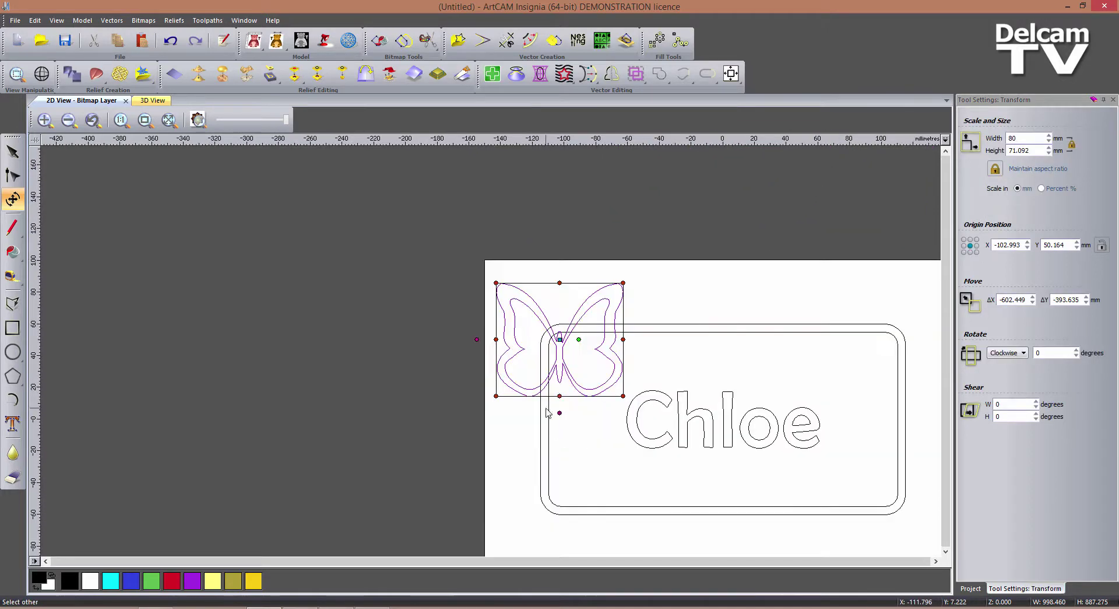
{"action": "middle_click_drag", "start_coordinate": [873, 380], "coordinate": [698, 344]}
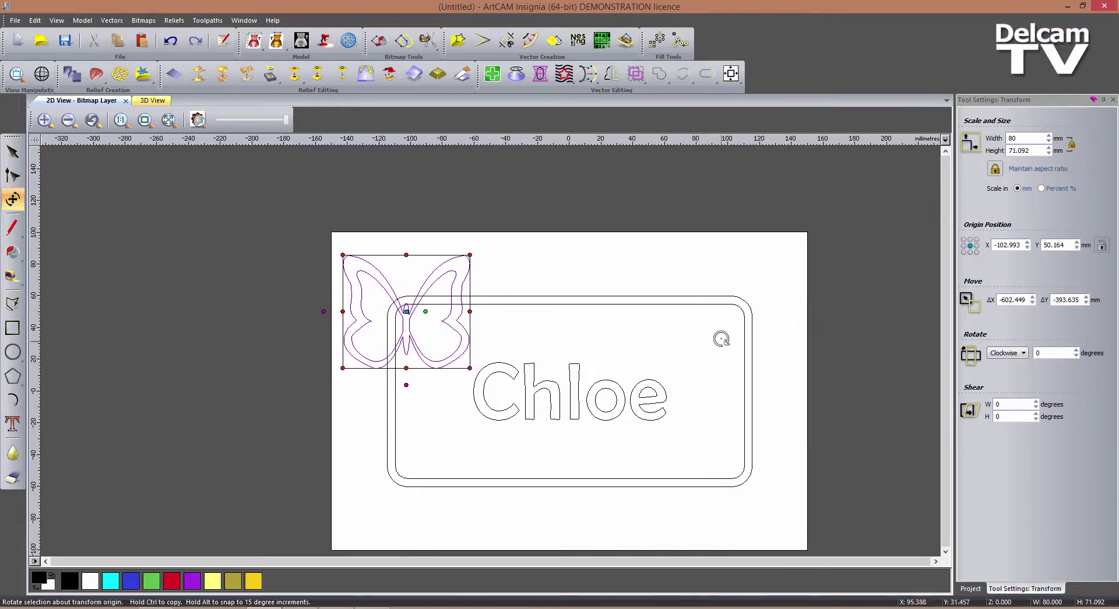
Rotate the butterfly 30 degrees anticlockwise.
{"action": "left_click", "coordinate": [1022, 353]}
{"action": "left_click", "coordinate": [1008, 377]}
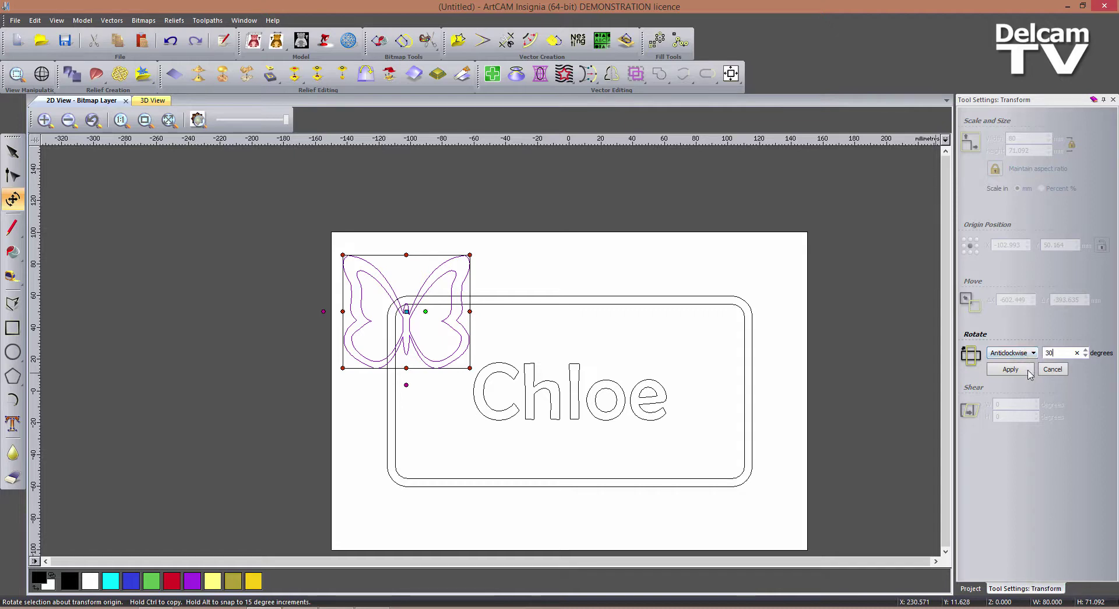
{"action": "left_click", "coordinate": [1029, 371]}
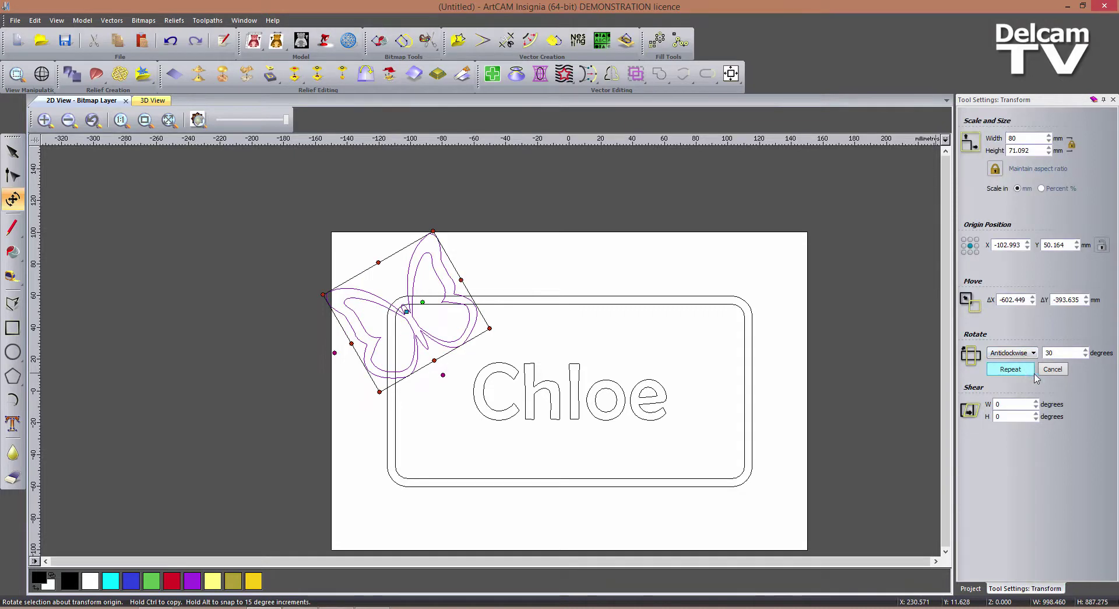
{"action": "left_click", "coordinate": [1113, 100]}
Shift the rotated butterfly slightly right and down over the frame's upper-left corner.
{"action": "scroll", "coordinate": [455, 385], "scroll_direction": "up", "scroll_amount": 1}
{"action": "left_click_drag", "start_coordinate": [395, 328], "coordinate": [399, 340]}
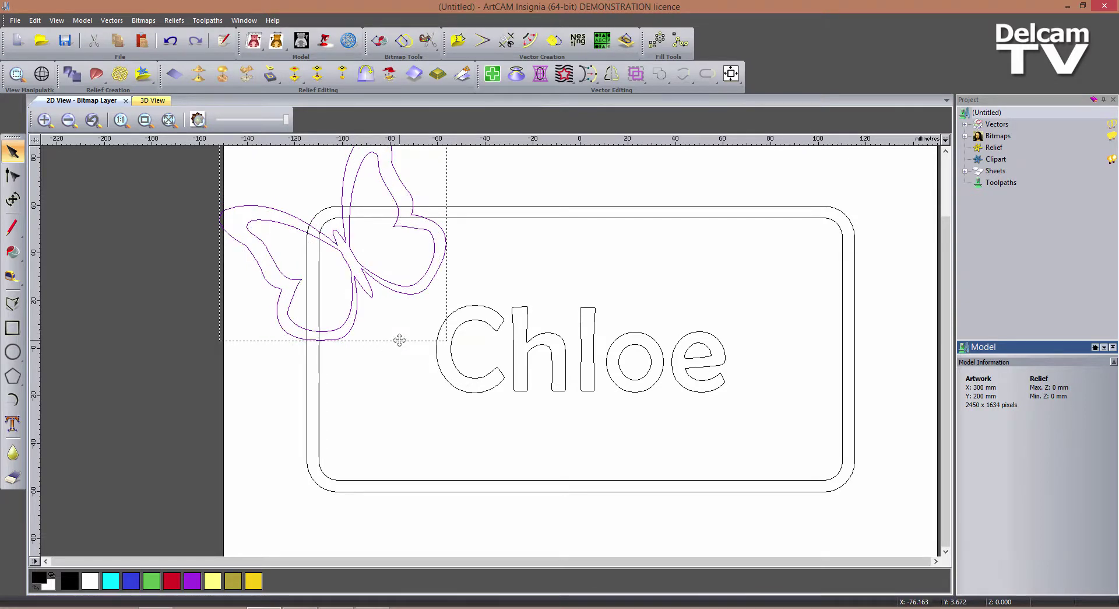
{"action": "left_click", "coordinate": [530, 277]}
{"action": "scroll", "coordinate": [530, 278], "scroll_direction": "down", "scroll_amount": 1}
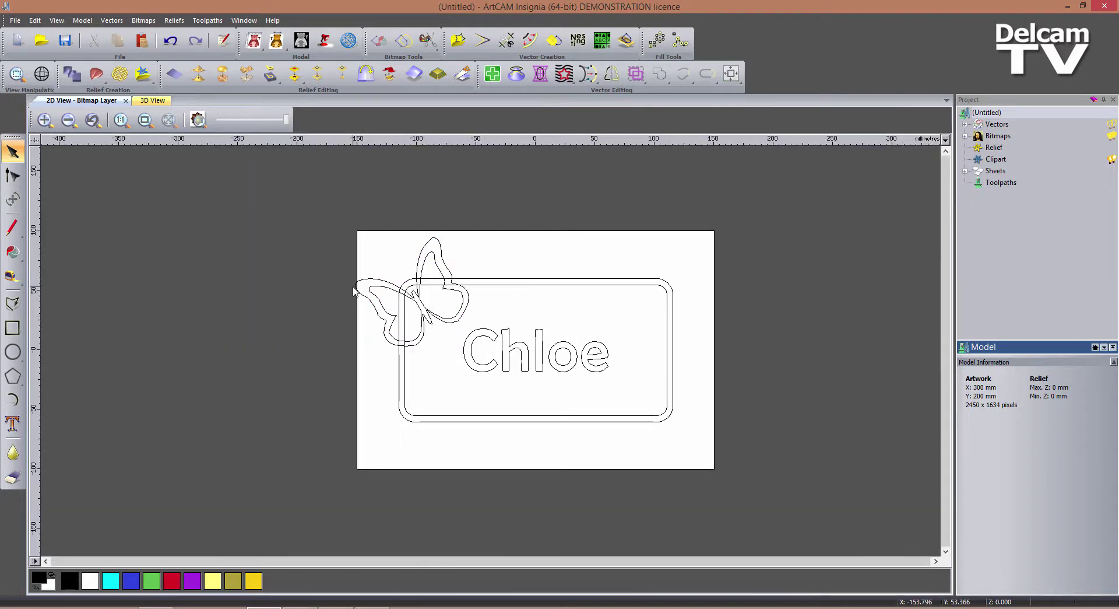
Nudge the butterfly right and slightly down in small increments until its left wing lies inside the model's left edge.
{"action": "scroll", "coordinate": [359, 274], "scroll_direction": "up", "scroll_amount": 1}
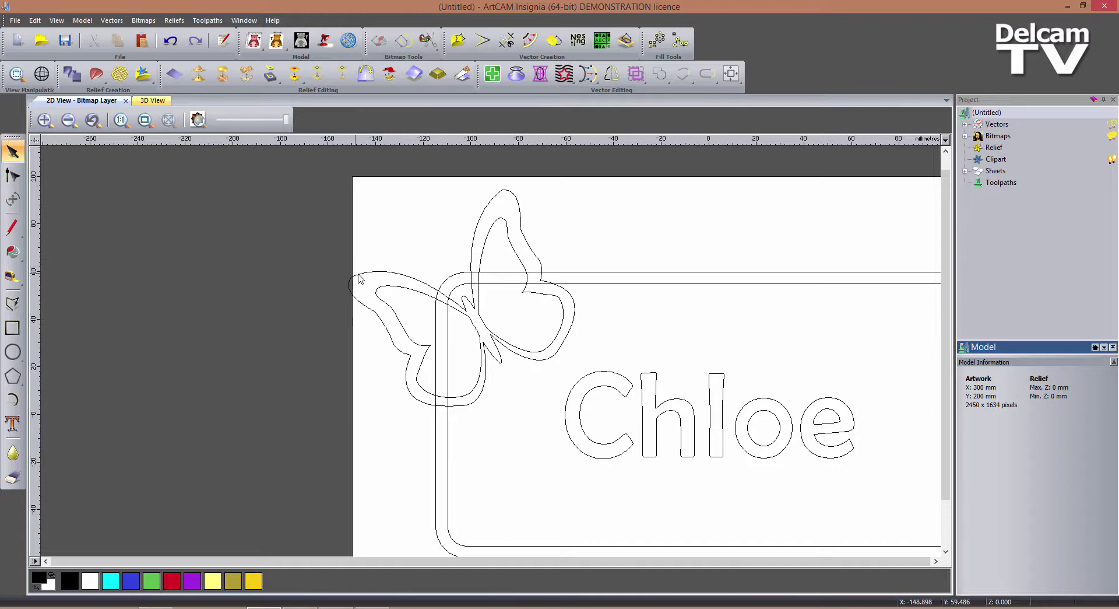
{"action": "left_click", "coordinate": [373, 272]}
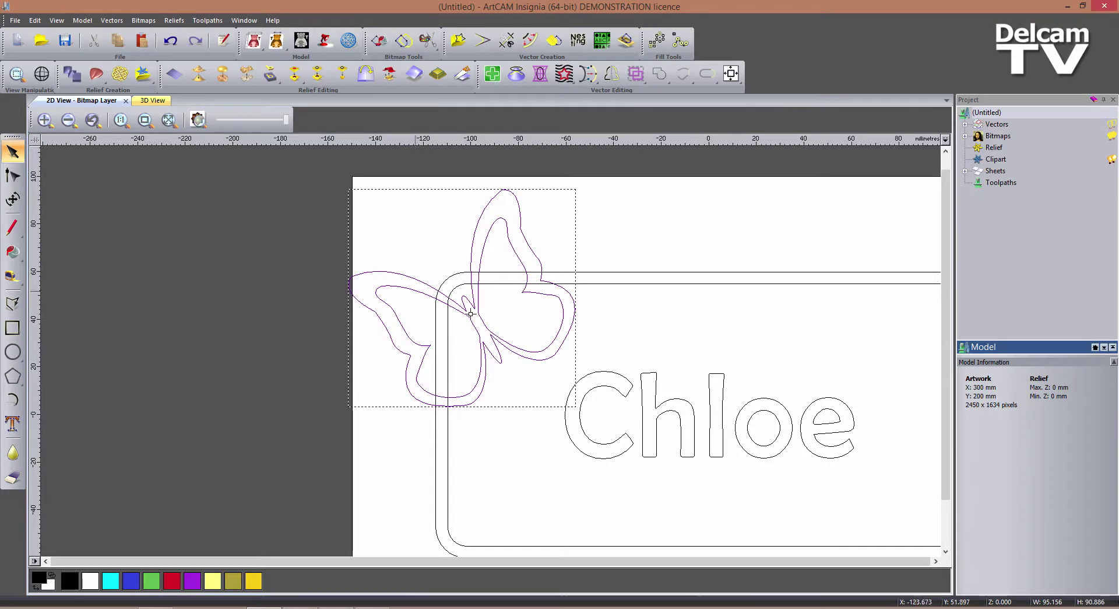
{"action": "left_click_drag", "start_coordinate": [558, 358], "coordinate": [558, 353]}
{"action": "key", "text": "Right"}
{"action": "key", "text": "Right"}
{"action": "key", "text": "Right"}
{"action": "key", "text": "Right"}
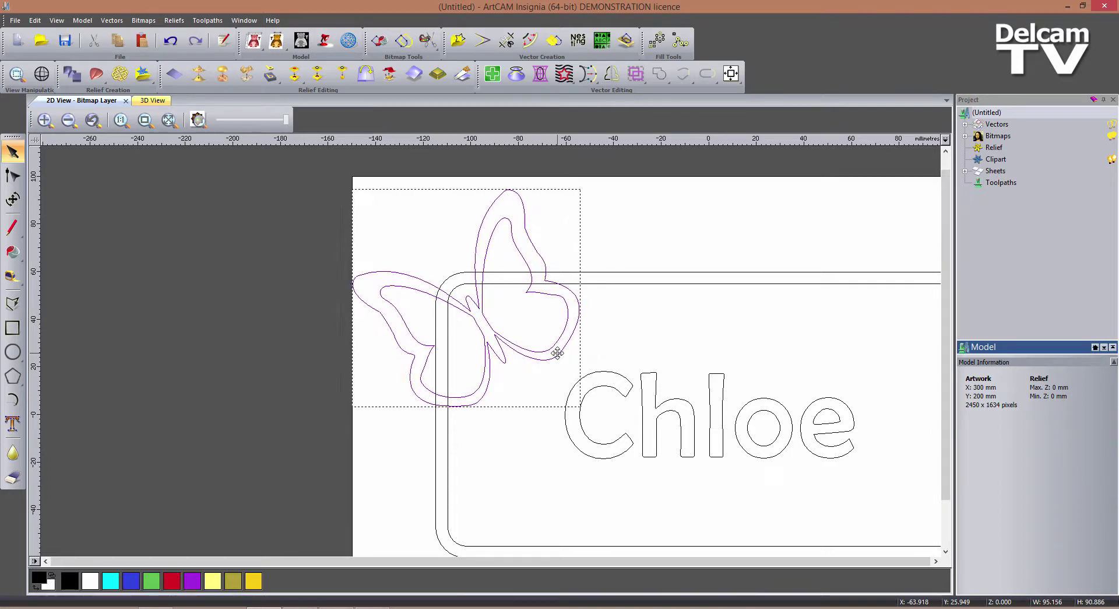
{"action": "key", "text": "Right"}
{"action": "key", "text": "Right"}
{"action": "key", "text": "Right"}
{"action": "key", "text": "Right"}
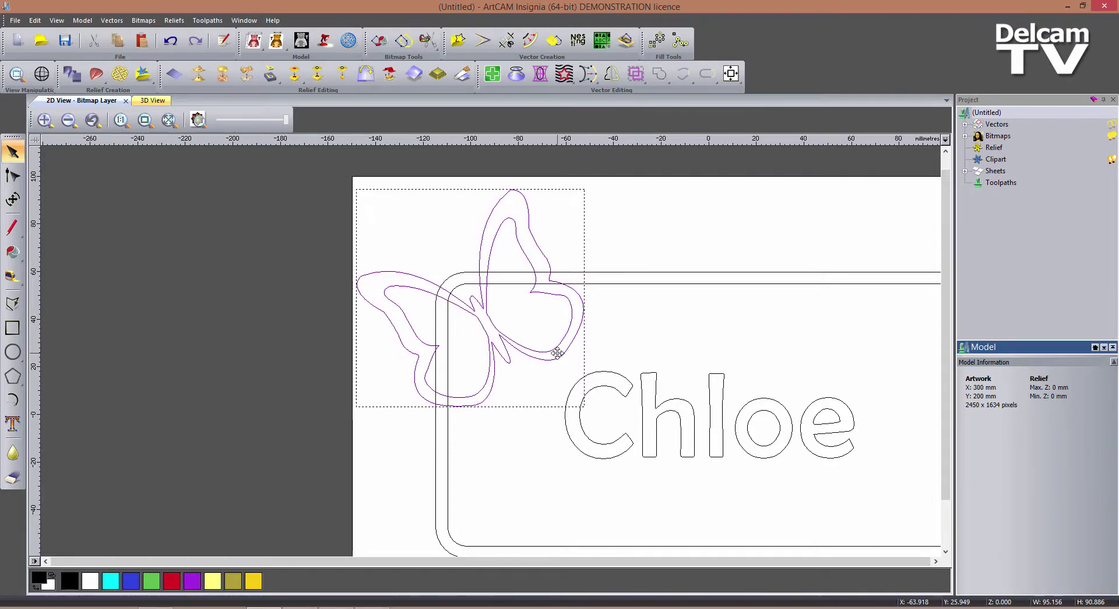
{"action": "key", "text": "Right"}
{"action": "key", "text": "Right"}
{"action": "key", "text": "Right"}
{"action": "key", "text": "Down"}
{"action": "key", "text": "Down"}
{"action": "key", "text": "Down"}
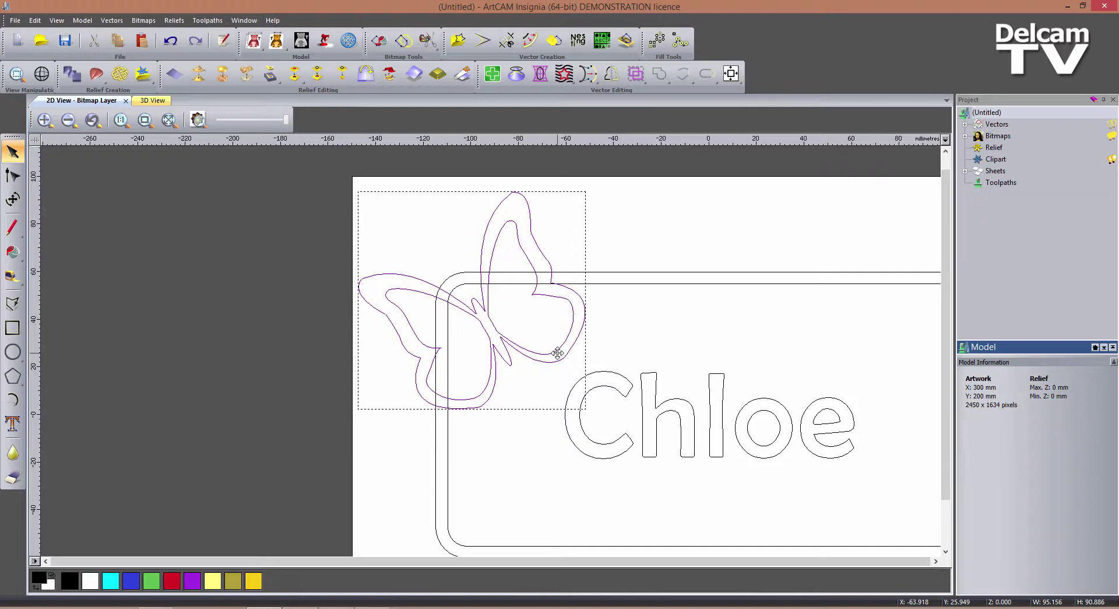
Nudge the butterfly slightly further right over the frame's upper-left corner in small increments and deselect it.
{"action": "key", "text": "Right"}
{"action": "key", "text": "Right"}
{"action": "key", "text": "Right"}
{"action": "key", "text": "Right"}
{"action": "key", "text": "Right"}
{"action": "key", "text": "Right"}
{"action": "key", "text": "Right"}
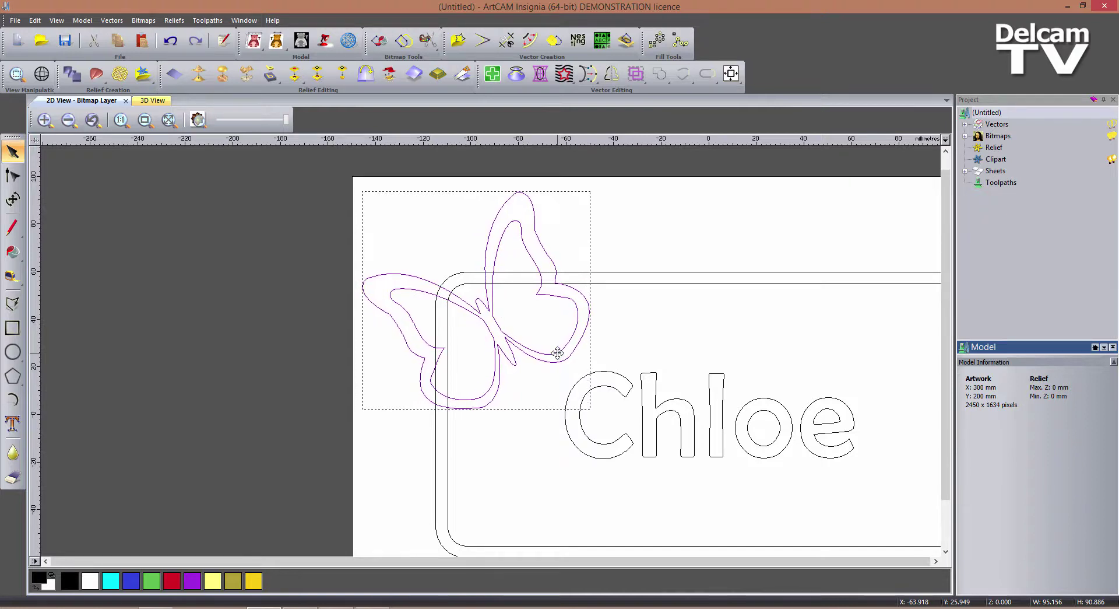
{"action": "left_click", "coordinate": [697, 324]}
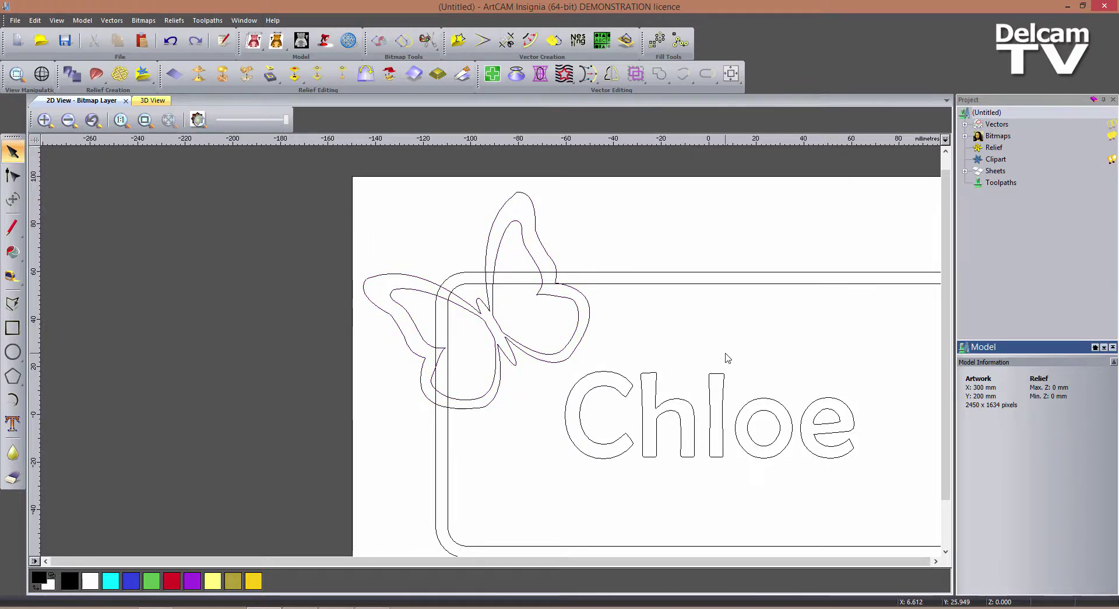
Copy the butterfly and place the duplicate over the frame's lower-right corner, with its centre at about X 100, Y -42 mm.
{"action": "scroll", "coordinate": [728, 358], "scroll_direction": "down", "scroll_amount": 1}
{"action": "scroll", "coordinate": [743, 466], "scroll_direction": "up", "scroll_amount": 1}
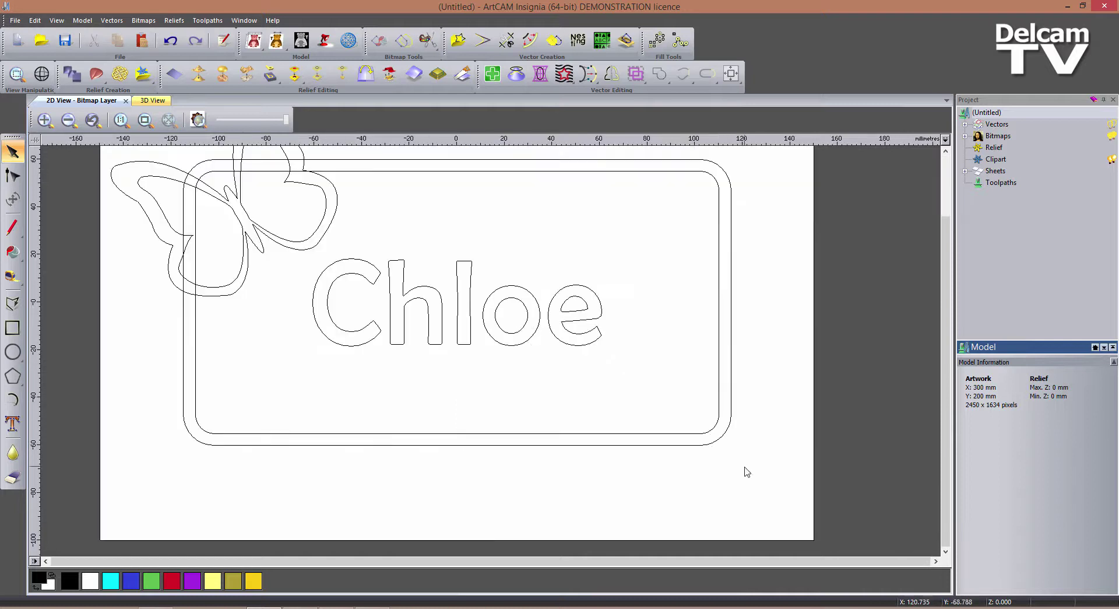
{"action": "left_click", "coordinate": [302, 250]}
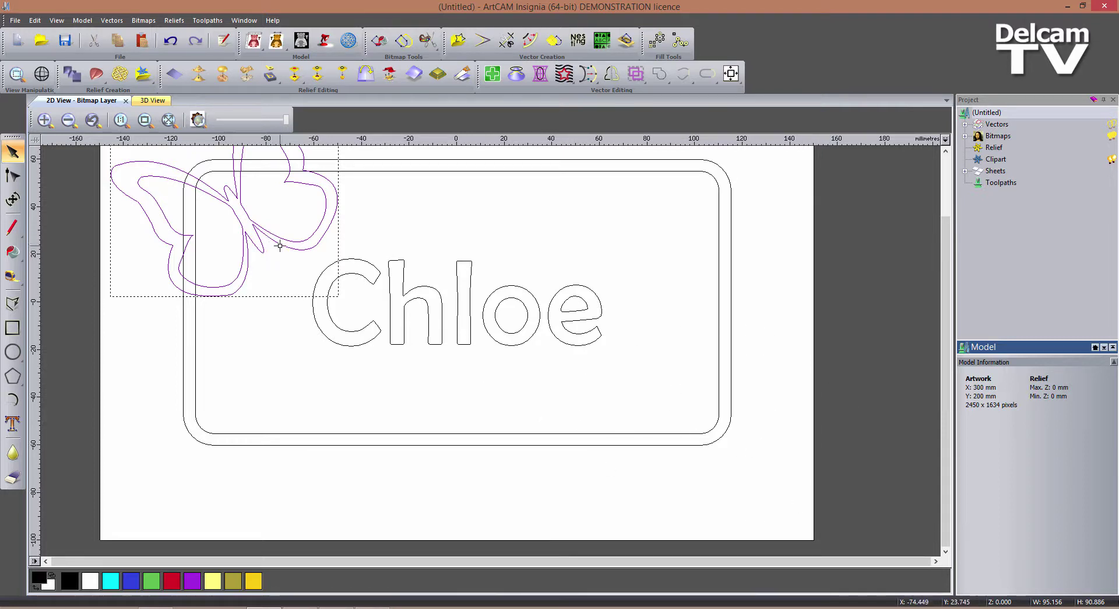
{"action": "left_click", "coordinate": [117, 42]}
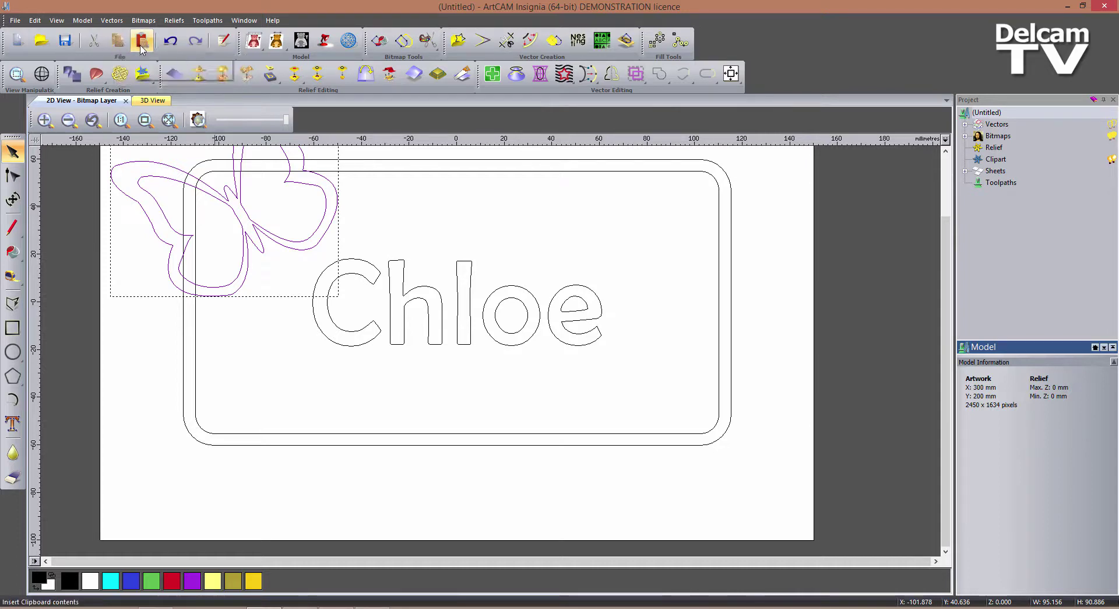
{"action": "left_click", "coordinate": [142, 42]}
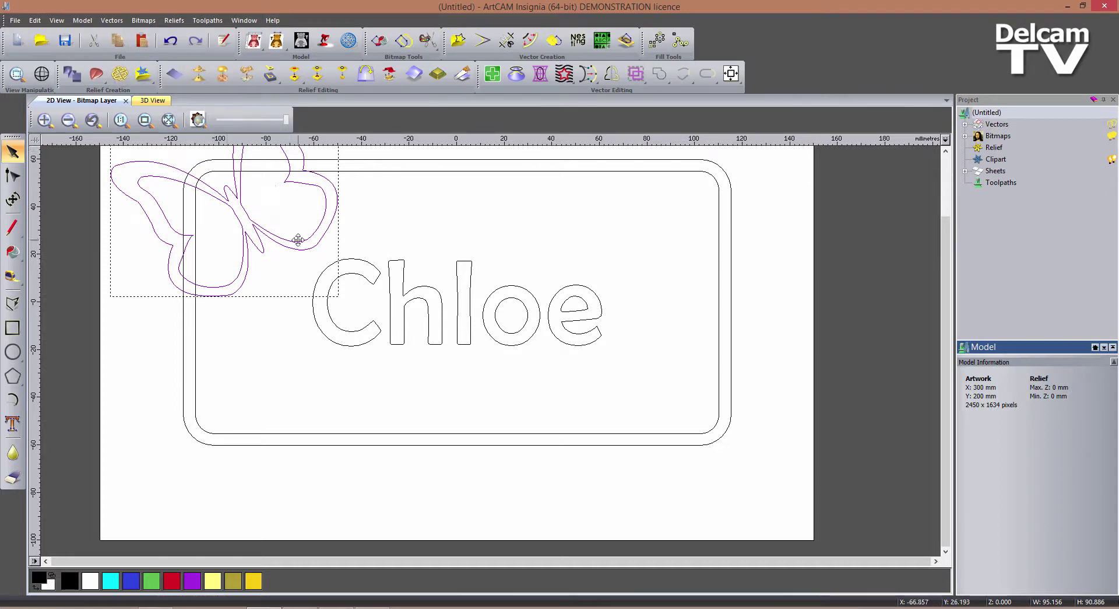
{"action": "left_click_drag", "start_coordinate": [280, 297], "coordinate": [752, 511]}
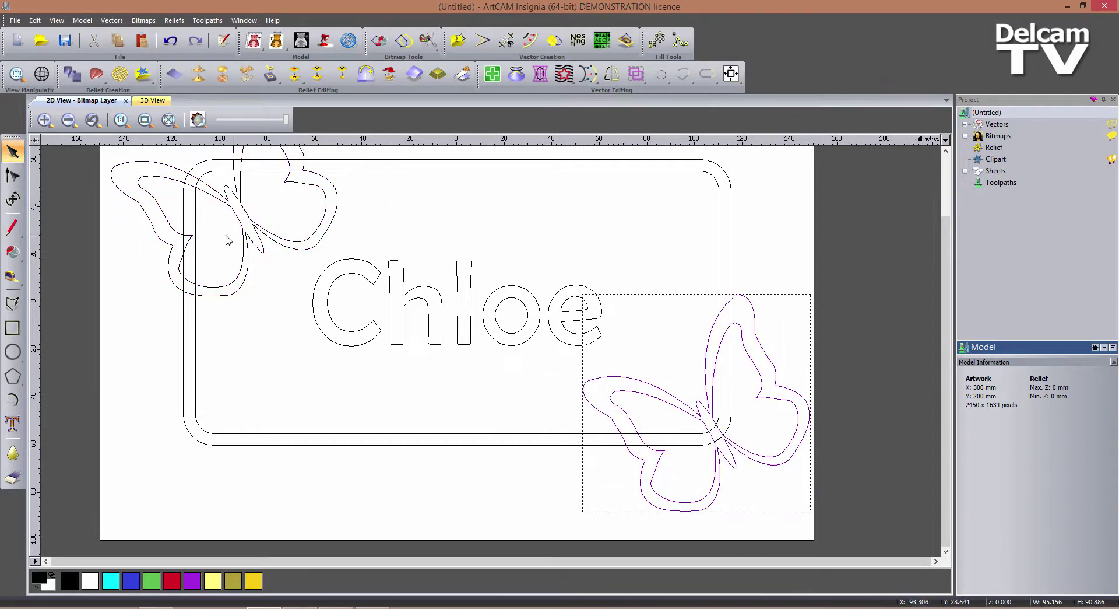
Rotate the lower-right butterfly 50 degrees clockwise.
{"action": "double_click", "coordinate": [737, 482]}
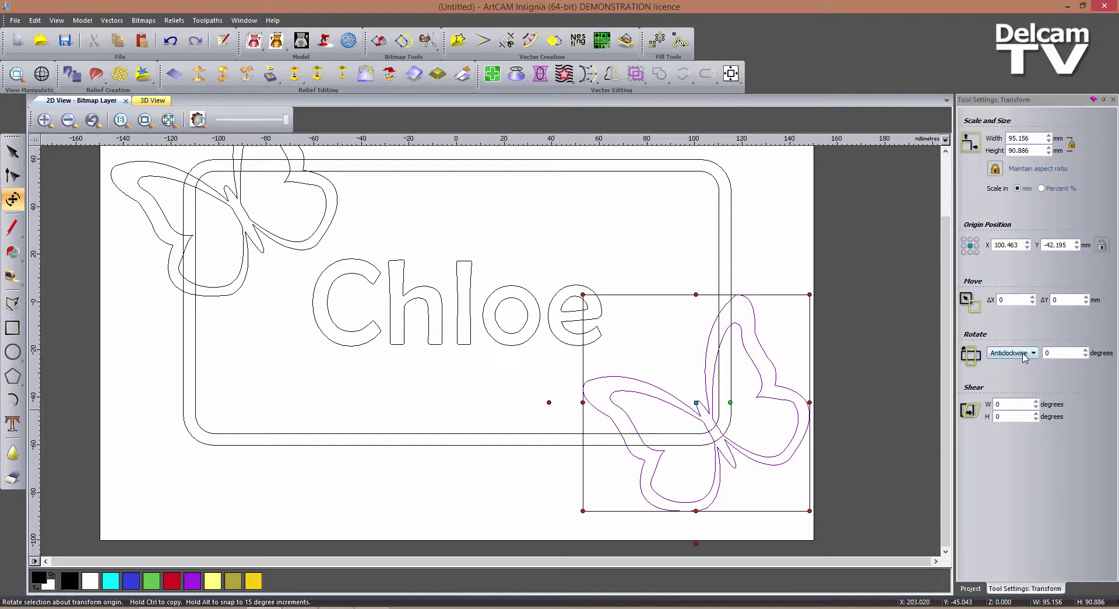
{"action": "left_click", "coordinate": [1023, 353]}
{"action": "left_click", "coordinate": [1015, 378]}
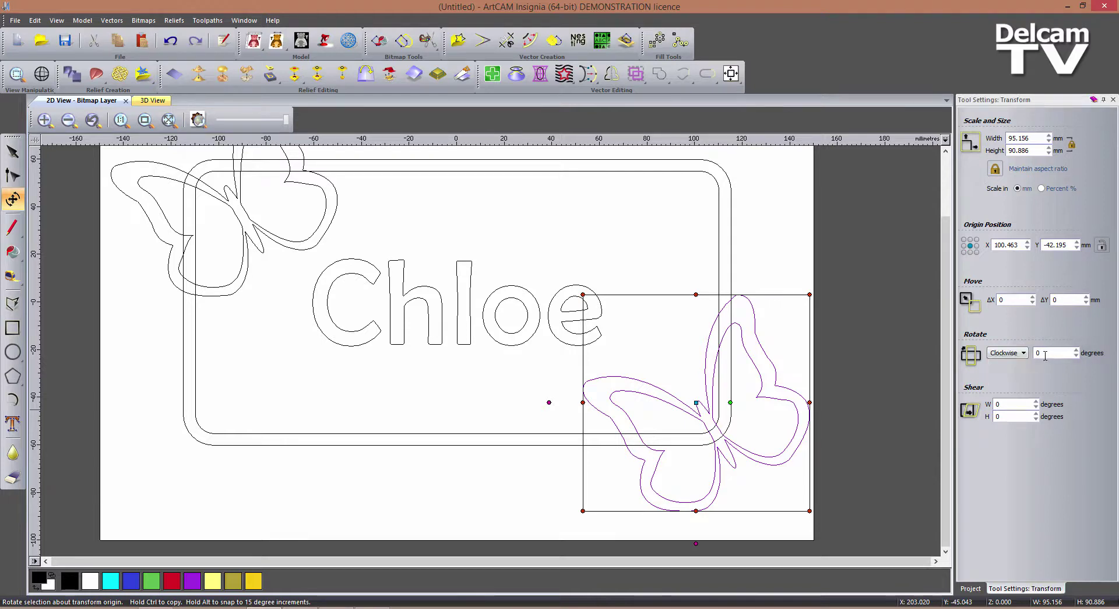
{"action": "left_click", "coordinate": [1049, 353]}
{"action": "type", "text": "50"}
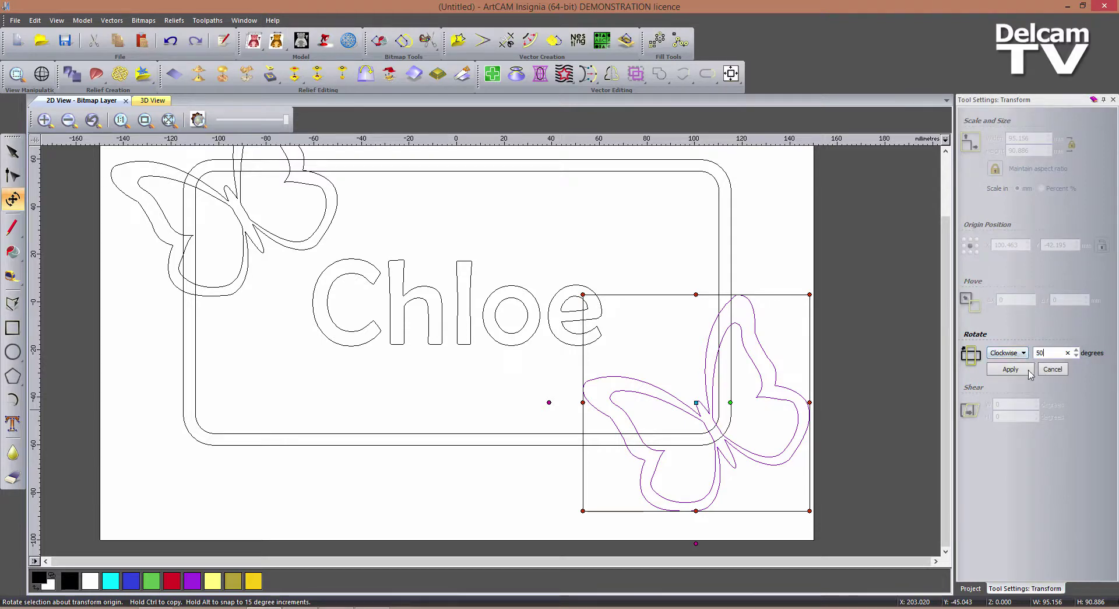
{"action": "left_click", "coordinate": [1025, 371]}
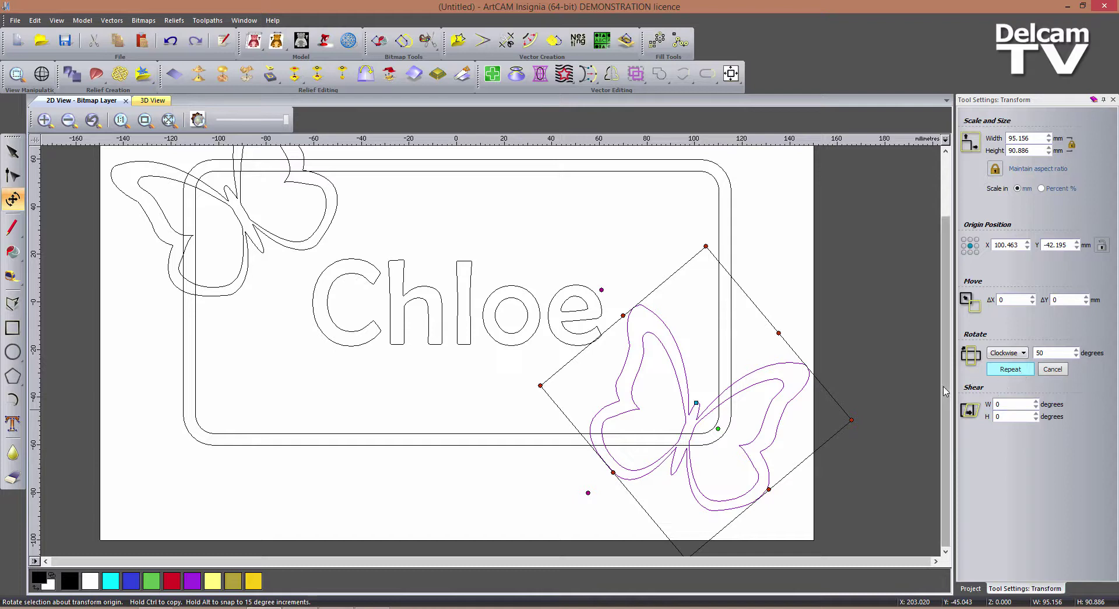
Scale the lower-right butterfly to a width of 80 mm with its aspect ratio maintained.
{"action": "left_click_drag", "start_coordinate": [1035, 138], "coordinate": [989, 138]}
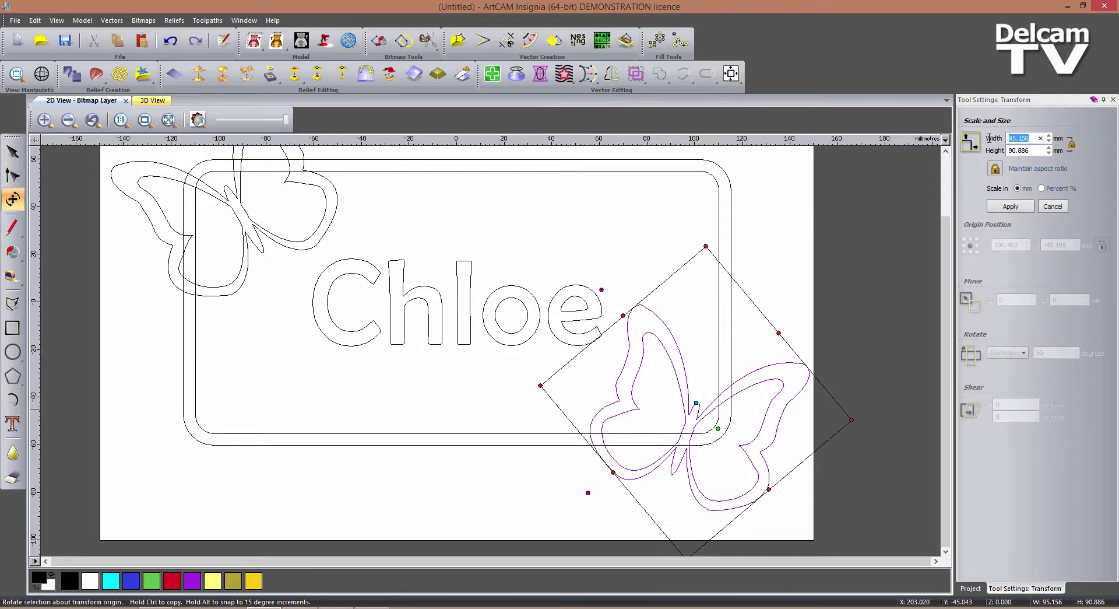
{"action": "type", "text": "80"}
{"action": "left_click", "coordinate": [1011, 209]}
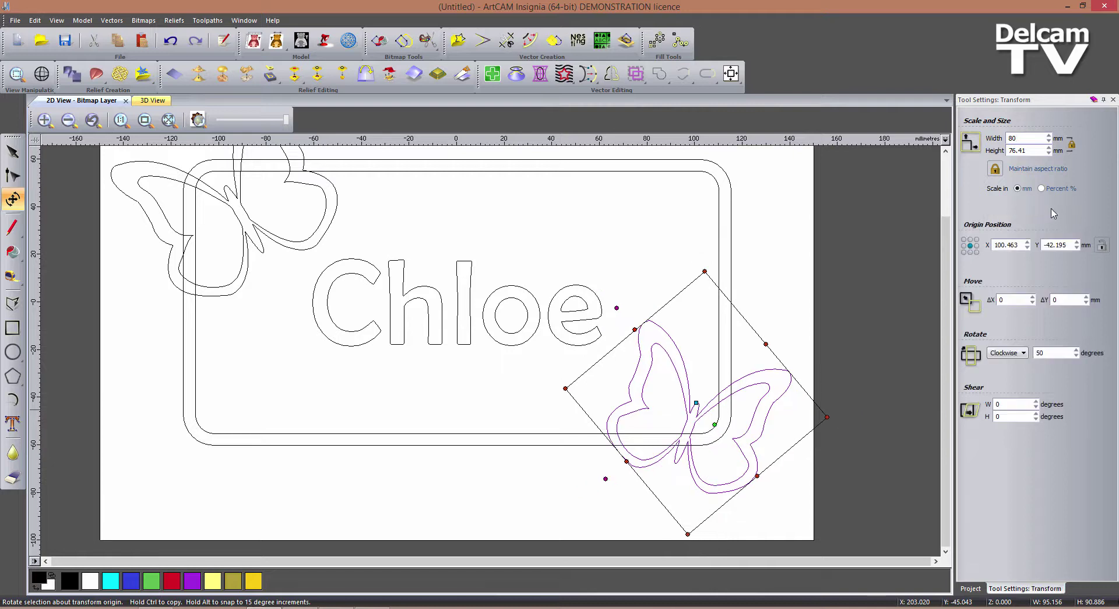
{"action": "left_click", "coordinate": [1113, 100]}
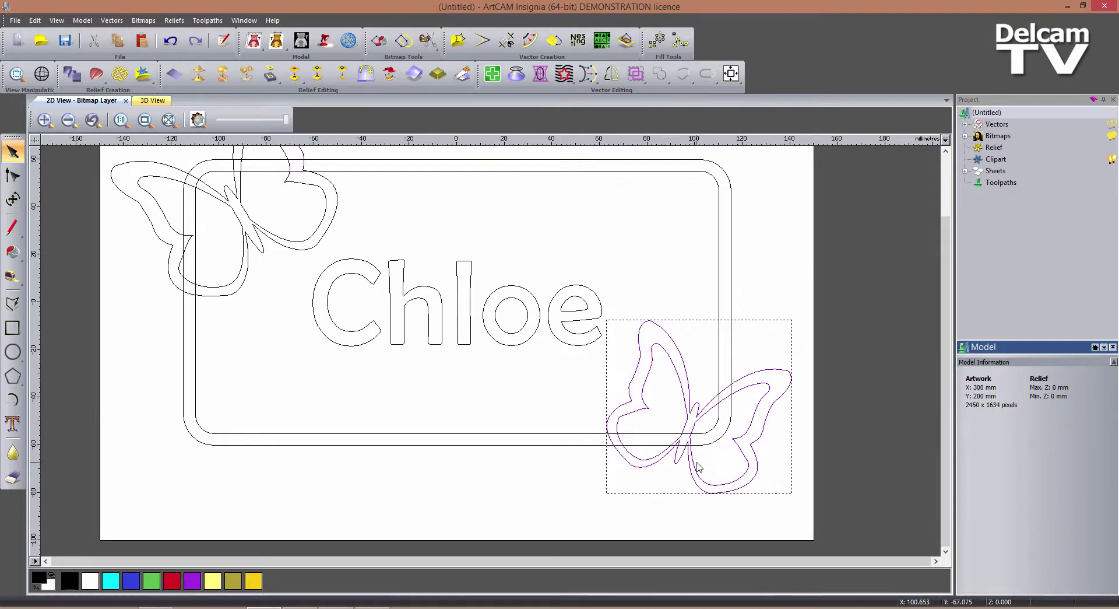
Nudge the lower-right butterfly slightly down over the frame corner in small increments and deselect it.
{"action": "scroll", "coordinate": [699, 465], "scroll_direction": "up", "scroll_amount": 3}
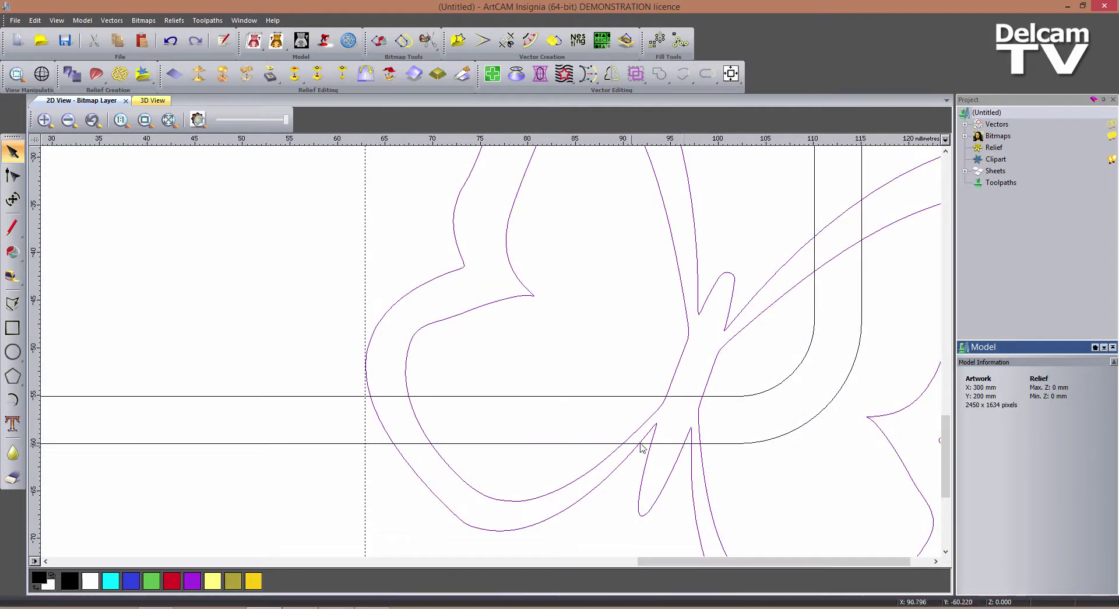
{"action": "scroll", "coordinate": [662, 443], "scroll_direction": "down", "scroll_amount": 3}
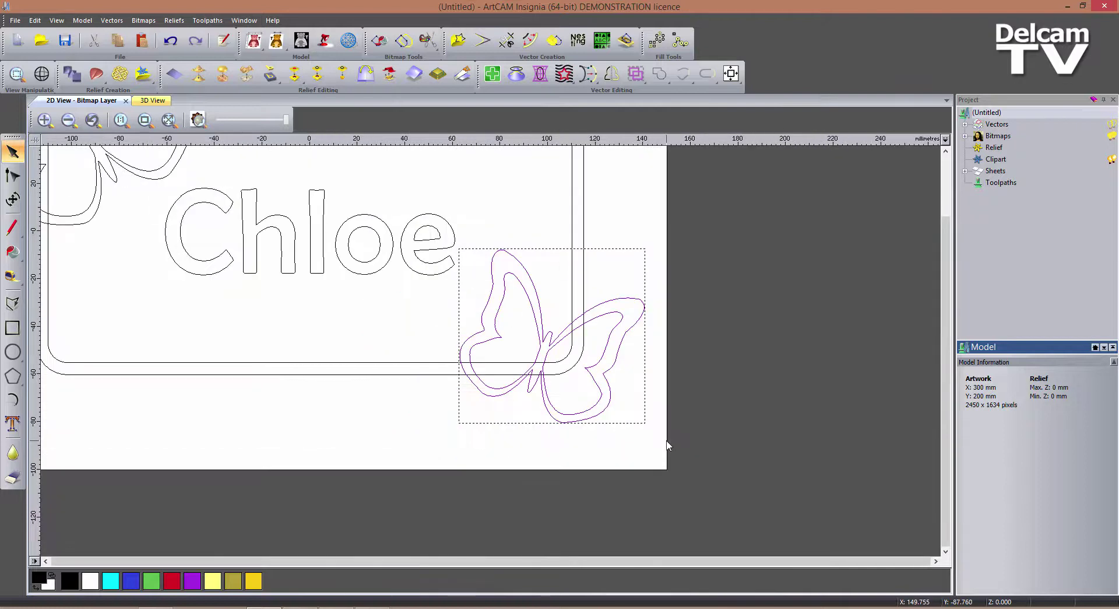
{"action": "key", "text": "Down"}
{"action": "key", "text": "Down"}
{"action": "key", "text": "Down"}
{"action": "key", "text": "Down"}
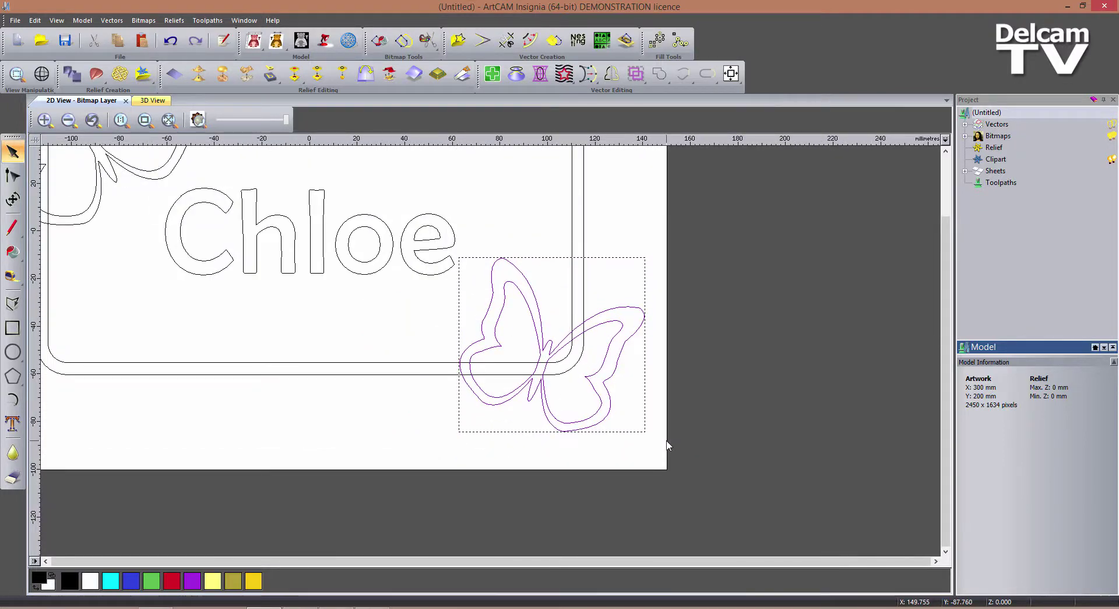
{"action": "left_click", "coordinate": [551, 238]}
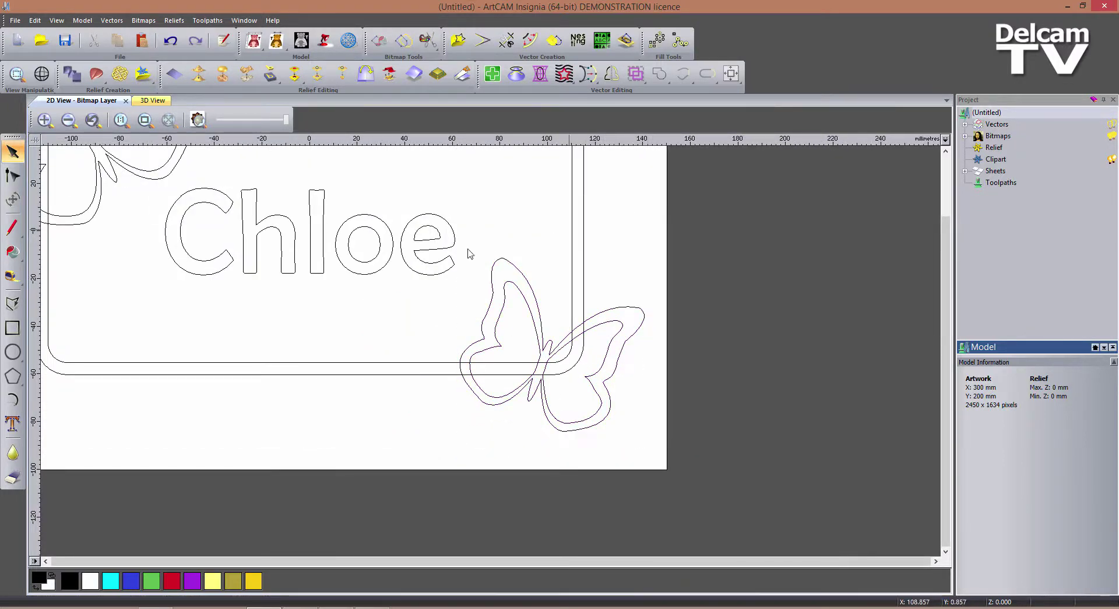
In the 3D view, add a plane relief with a 0.1 mm start height inside the inner frame vector and hide the zero plane.
{"action": "left_click", "coordinate": [144, 120]}
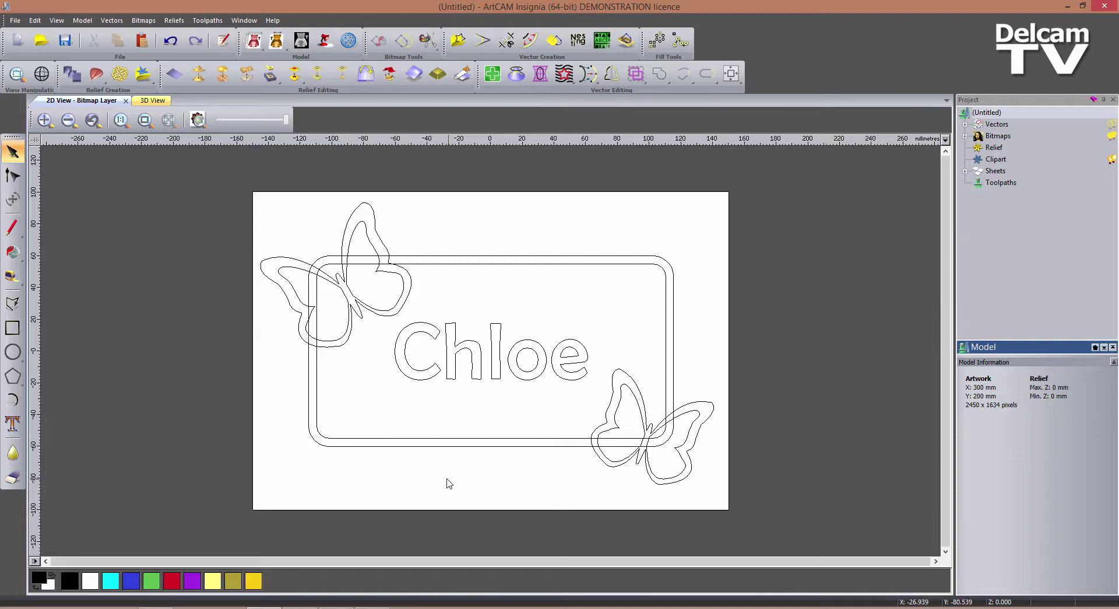
{"action": "left_click", "coordinate": [159, 103]}
{"action": "left_click_drag", "start_coordinate": [742, 394], "coordinate": [550, 438]}
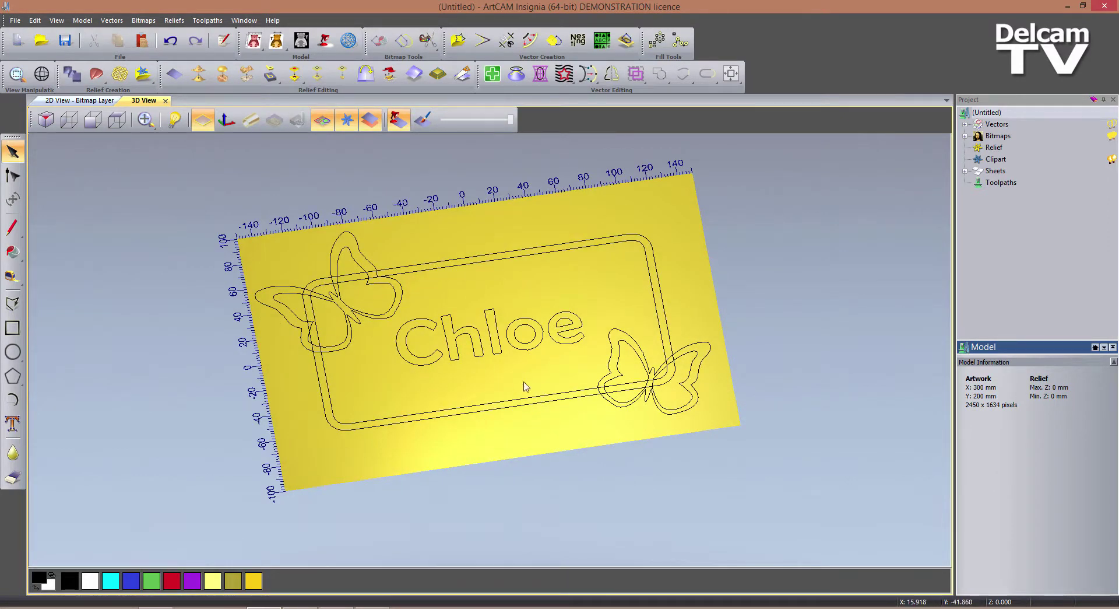
{"action": "left_click", "coordinate": [527, 402]}
{"action": "scroll", "coordinate": [529, 402], "scroll_direction": "up", "scroll_amount": 1}
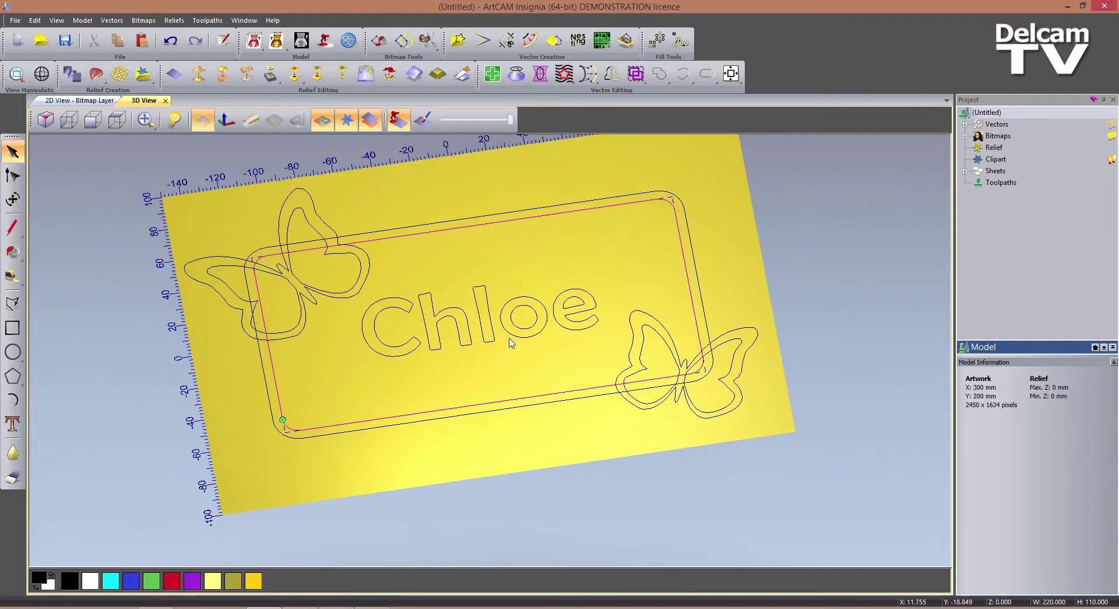
{"action": "left_click", "coordinate": [72, 77]}
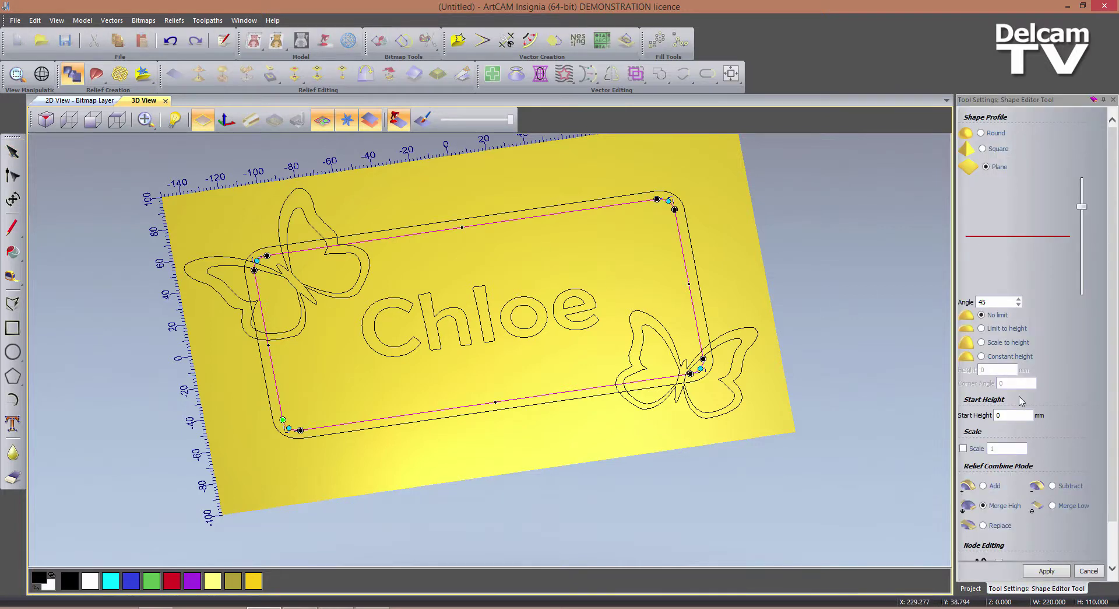
{"action": "left_click", "coordinate": [1020, 414]}
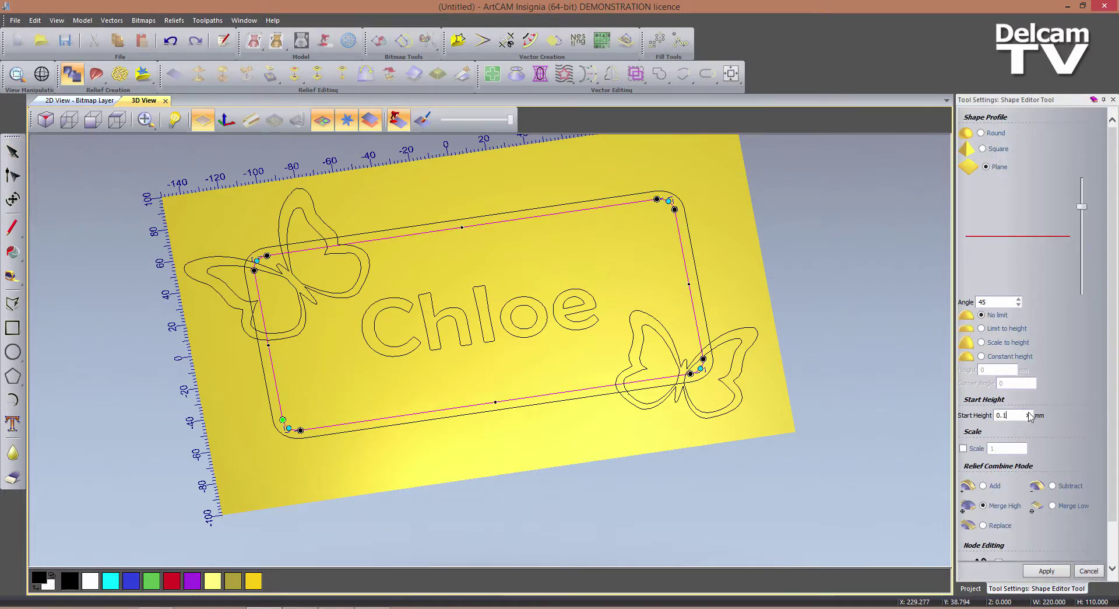
{"action": "left_click", "coordinate": [983, 486]}
{"action": "left_click", "coordinate": [1035, 575]}
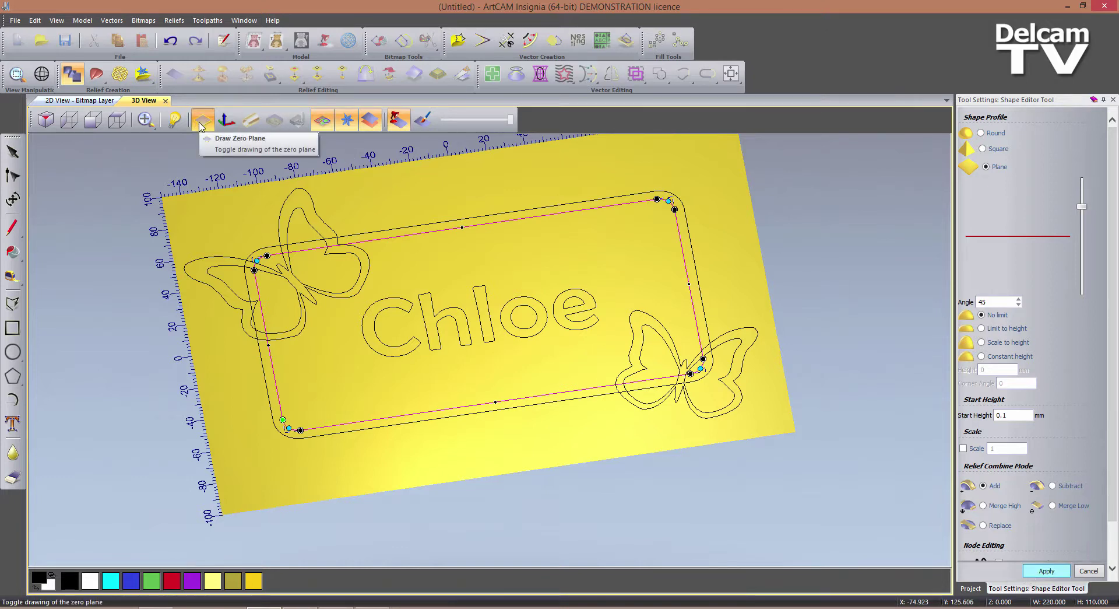
{"action": "left_click", "coordinate": [201, 124]}
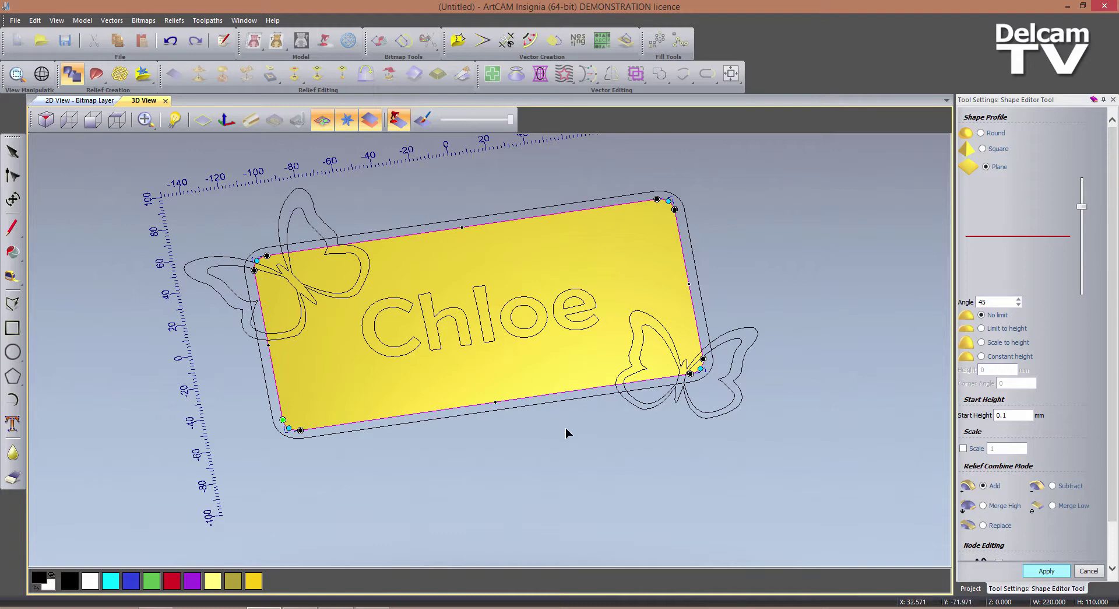
Raise the border between the inner and outer frame vectors as a plane relief with a 10 mm start height, combined with Merge High.
{"action": "left_click_drag", "start_coordinate": [565, 429], "coordinate": [394, 395]}
{"action": "middle_click_drag", "start_coordinate": [608, 457], "coordinate": [550, 447]}
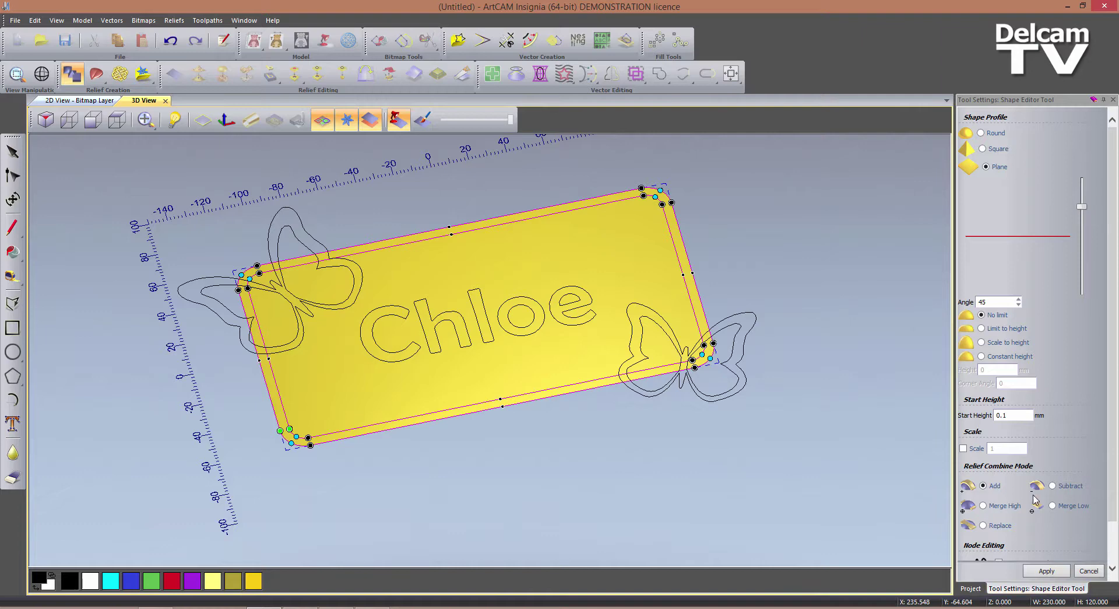
{"action": "left_click_drag", "start_coordinate": [1015, 415], "coordinate": [962, 416]}
{"action": "type", "text": "1"}
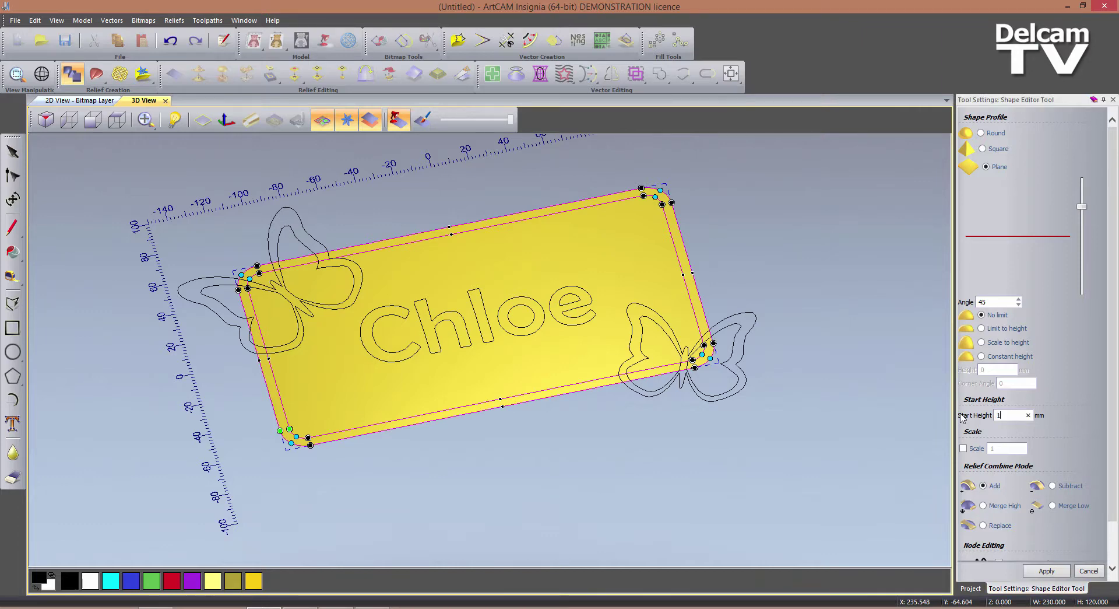
{"action": "type", "text": "0"}
{"action": "key", "text": "Return"}
{"action": "left_click_drag", "start_coordinate": [655, 532], "coordinate": [698, 485]}
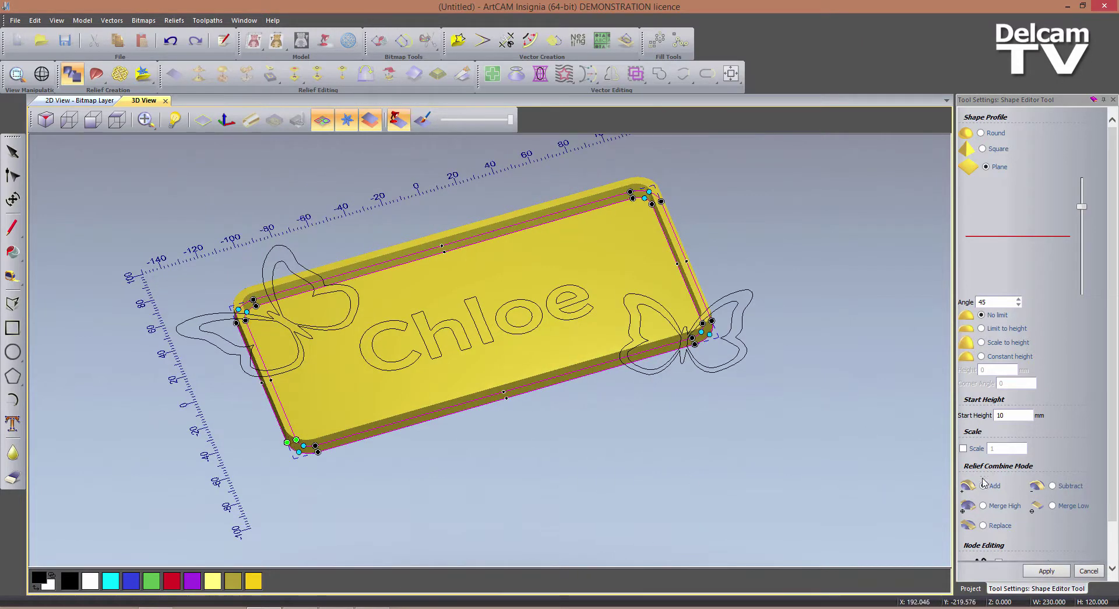
{"action": "left_click", "coordinate": [984, 506]}
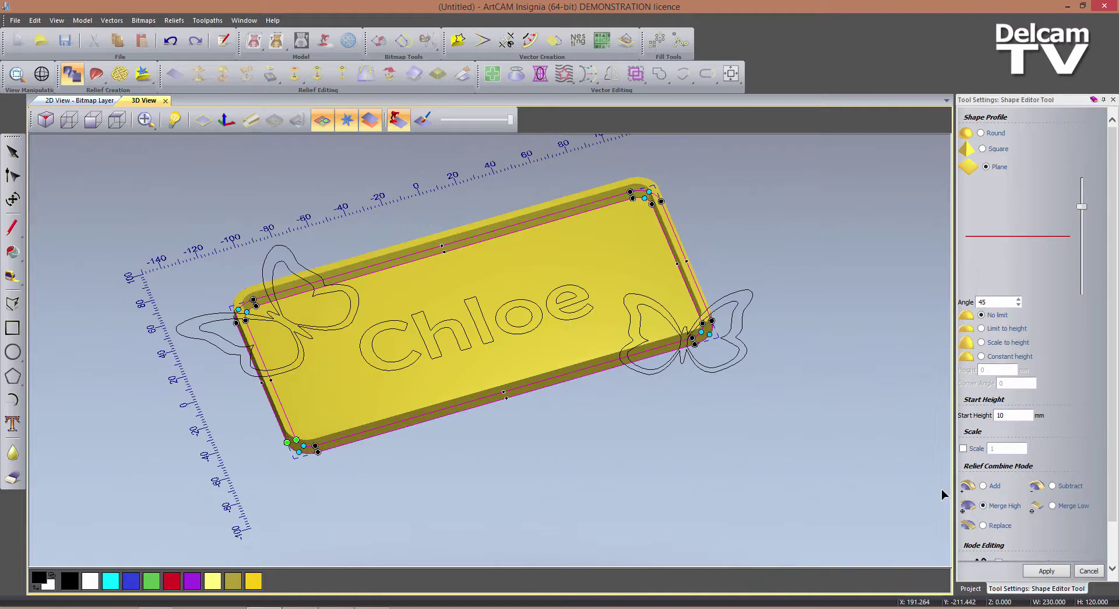
{"action": "left_click", "coordinate": [1046, 570]}
{"action": "left_click_drag", "start_coordinate": [817, 505], "coordinate": [794, 489]}
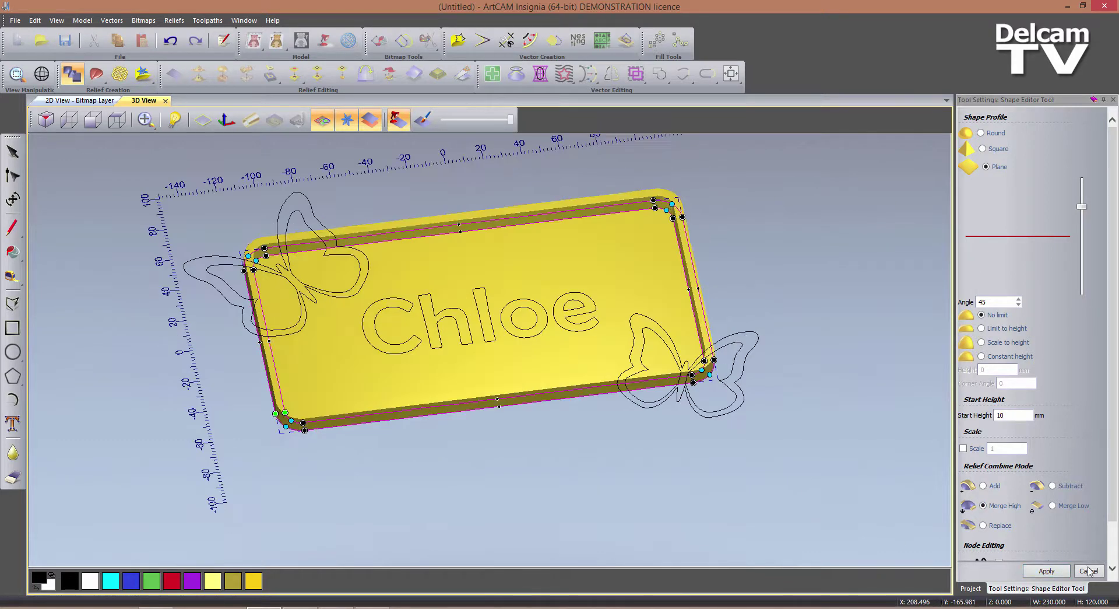
{"action": "left_click", "coordinate": [1086, 570]}
Examine the raised border of the sign from several angles with the vectors hidden and shown.
{"action": "left_click_drag", "start_coordinate": [533, 465], "coordinate": [507, 467]}
{"action": "left_click", "coordinate": [507, 467]}
{"action": "left_click_drag", "start_coordinate": [580, 366], "coordinate": [599, 329]}
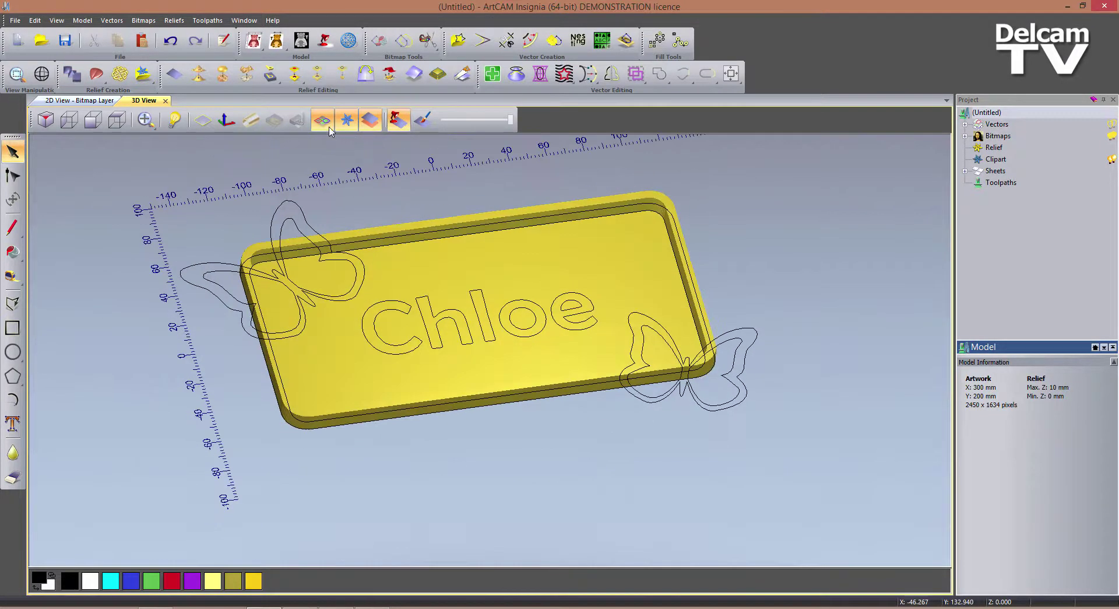
{"action": "left_click", "coordinate": [322, 120]}
{"action": "left_click_drag", "start_coordinate": [524, 392], "coordinate": [471, 334]}
{"action": "left_click", "coordinate": [323, 119]}
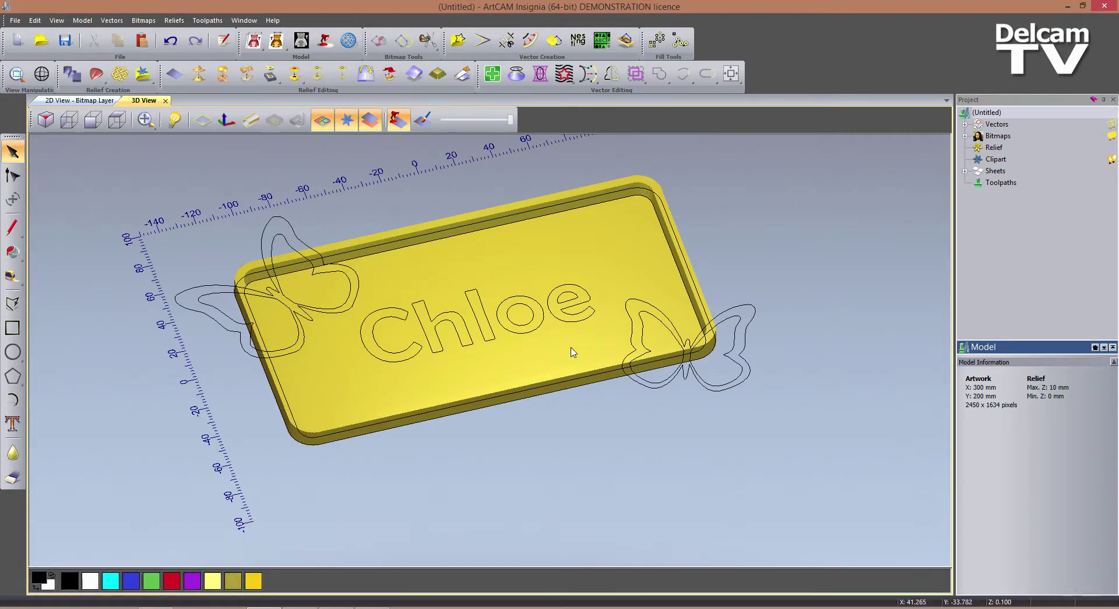
{"action": "left_click", "coordinate": [322, 119]}
{"action": "left_click_drag", "start_coordinate": [595, 273], "coordinate": [554, 274]}
{"action": "left_click", "coordinate": [324, 126]}
{"action": "left_click_drag", "start_coordinate": [601, 308], "coordinate": [574, 324]}
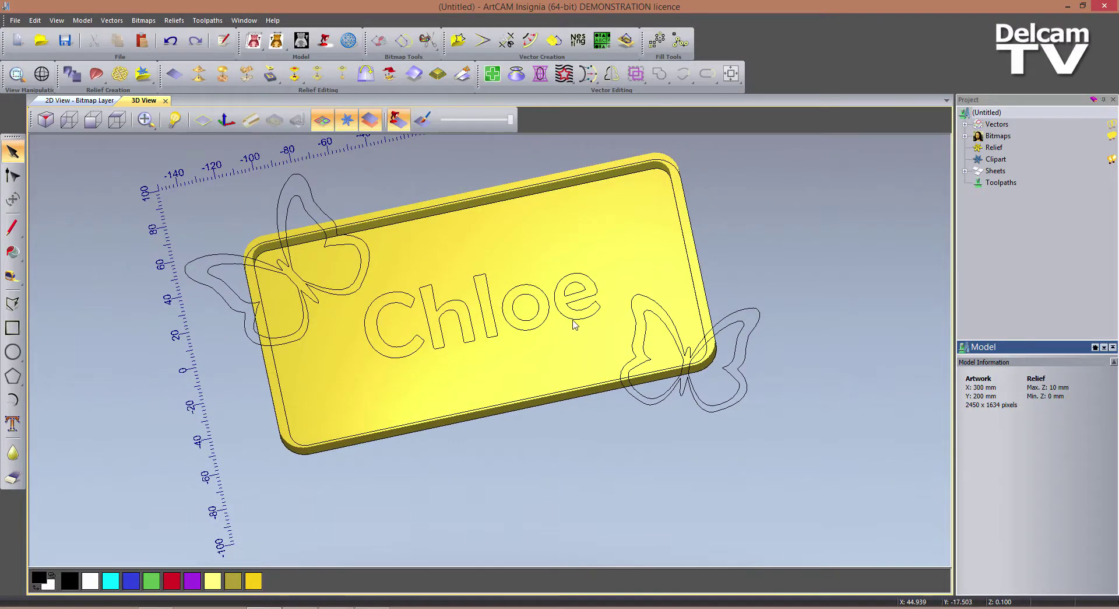
Give the name text vector a square shape profile in the Shape Editor and preview the letters with the vectors hidden.
{"action": "left_click", "coordinate": [574, 322]}
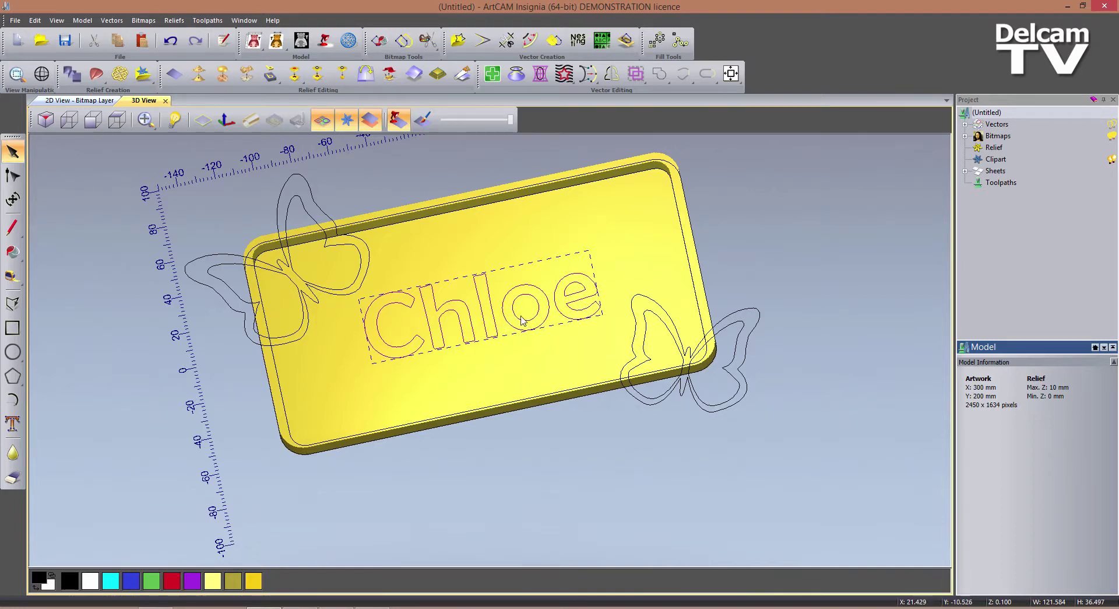
{"action": "left_click", "coordinate": [72, 73]}
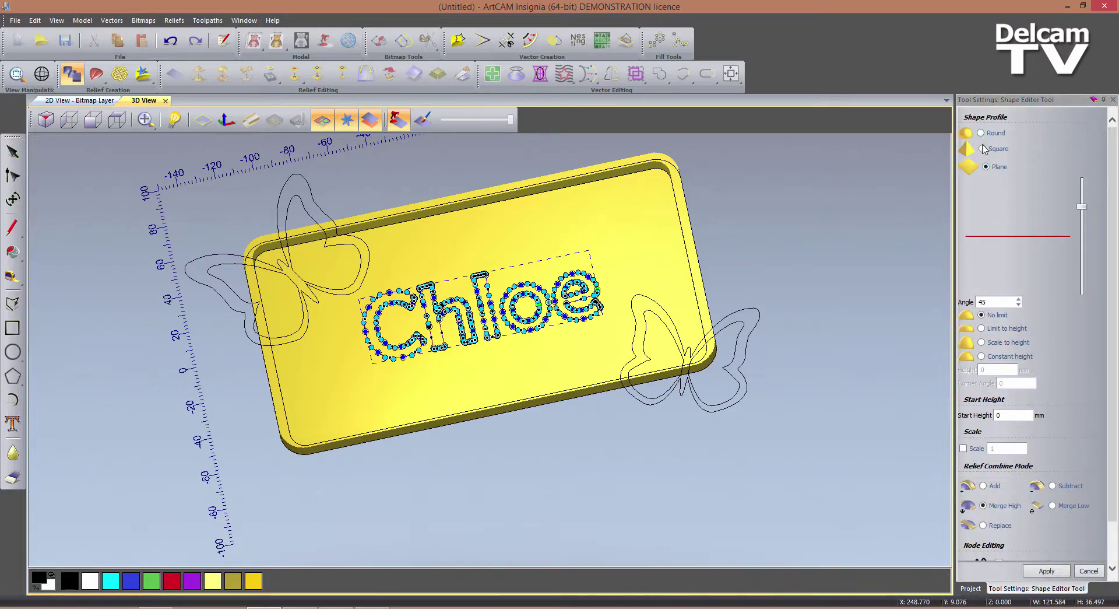
{"action": "left_click", "coordinate": [983, 149]}
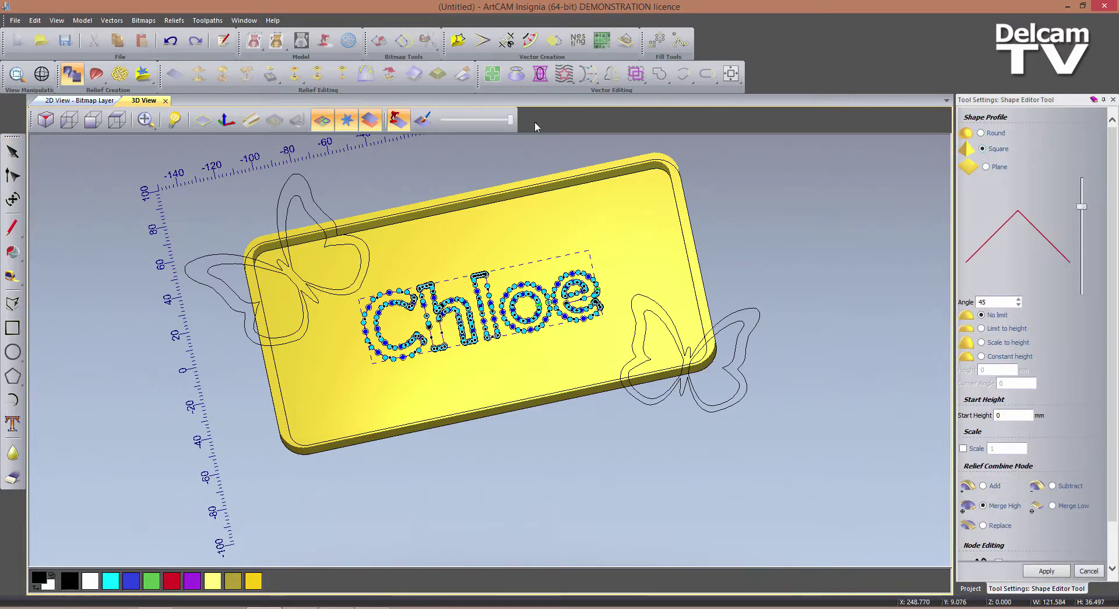
{"action": "left_click", "coordinate": [325, 121]}
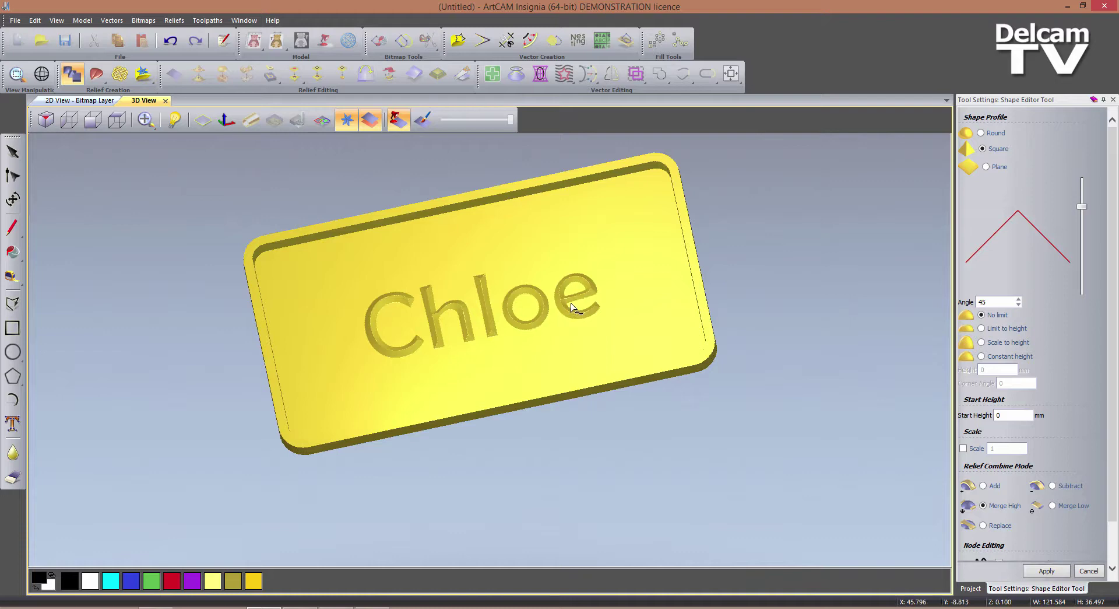
{"action": "left_click_drag", "start_coordinate": [475, 280], "coordinate": [482, 327]}
{"action": "scroll", "coordinate": [481, 327], "scroll_direction": "up", "scroll_amount": 5}
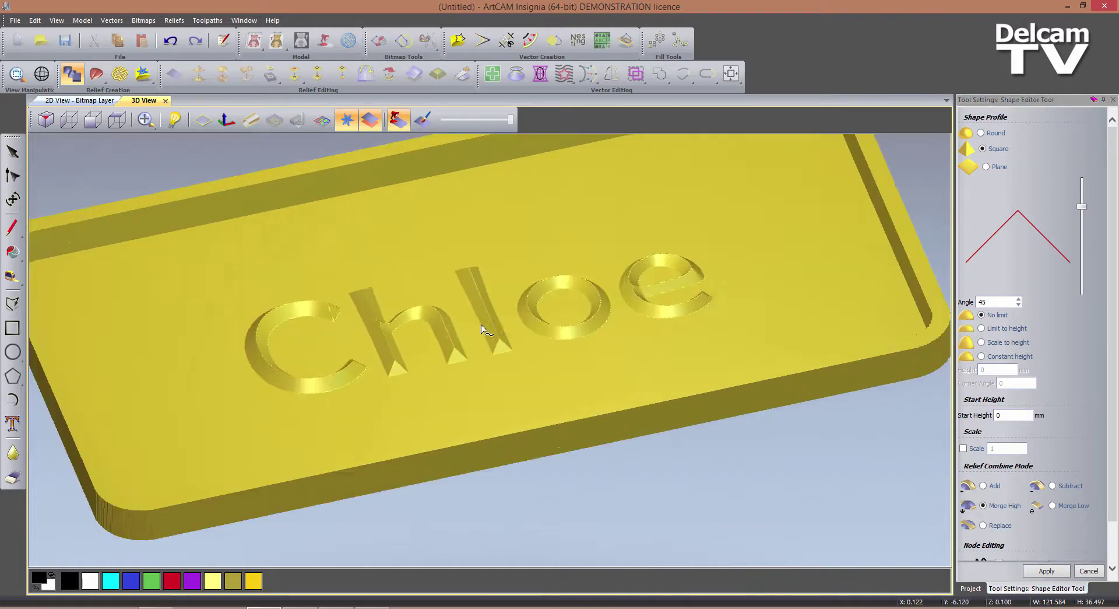
{"action": "left_click_drag", "start_coordinate": [571, 342], "coordinate": [484, 312]}
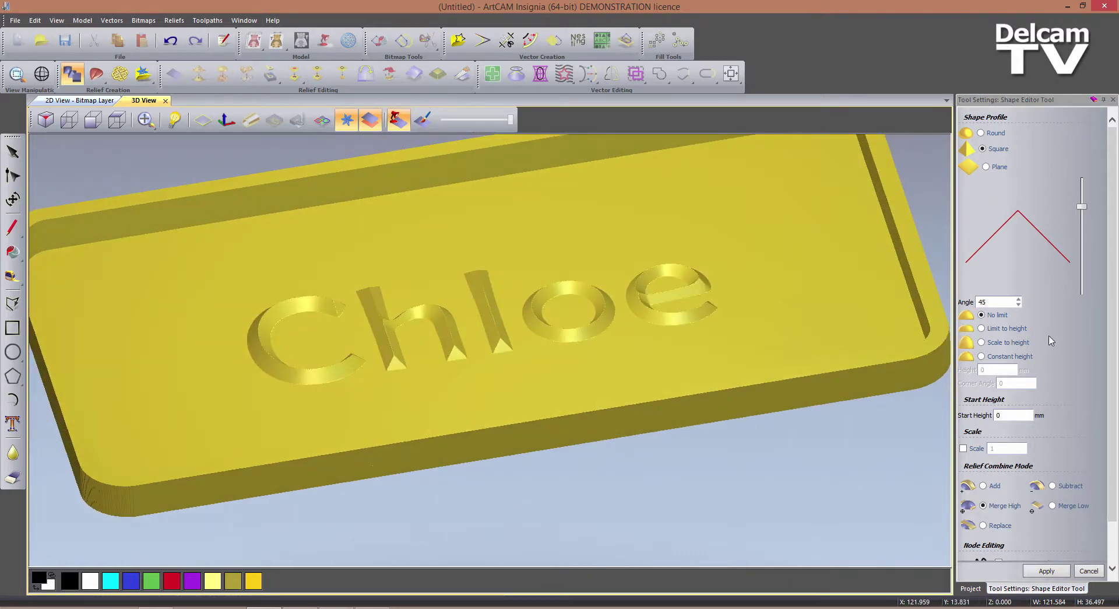
Set the letters' profile angle to 55 and their start height to 5 mm.
{"action": "left_click", "coordinate": [1018, 299]}
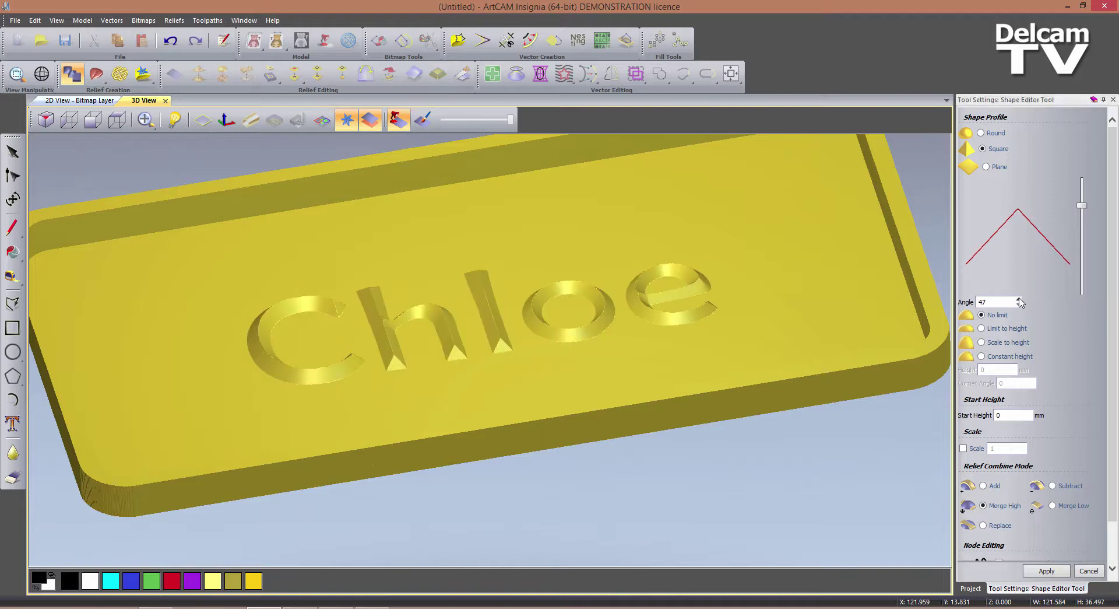
{"action": "left_click", "coordinate": [1019, 299]}
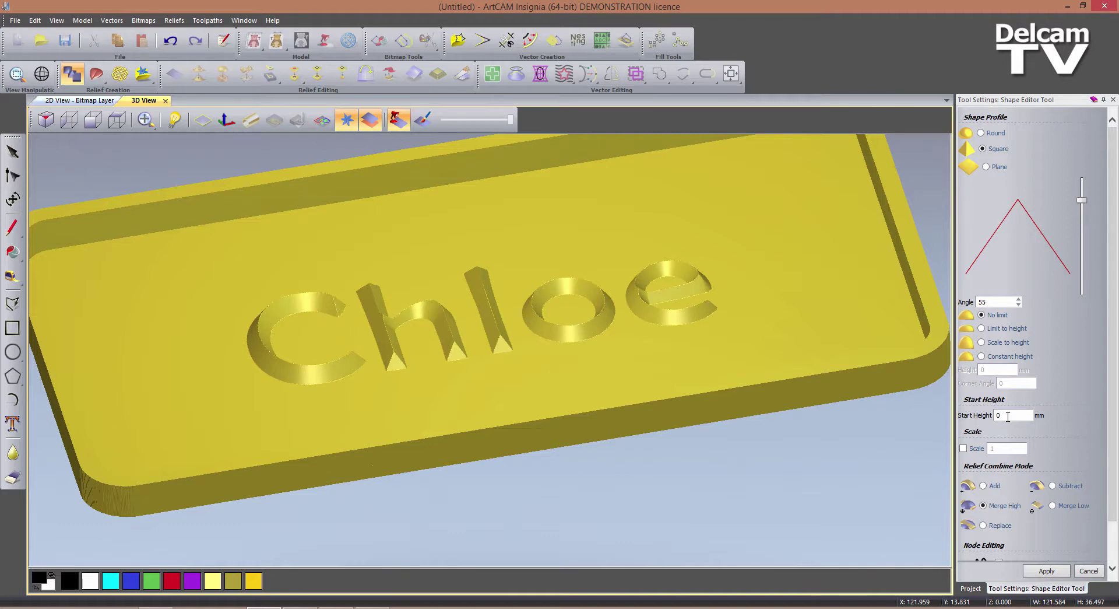
{"action": "type", "text": "5"}
{"action": "key", "text": "Return"}
{"action": "left_click_drag", "start_coordinate": [537, 365], "coordinate": [779, 369]}
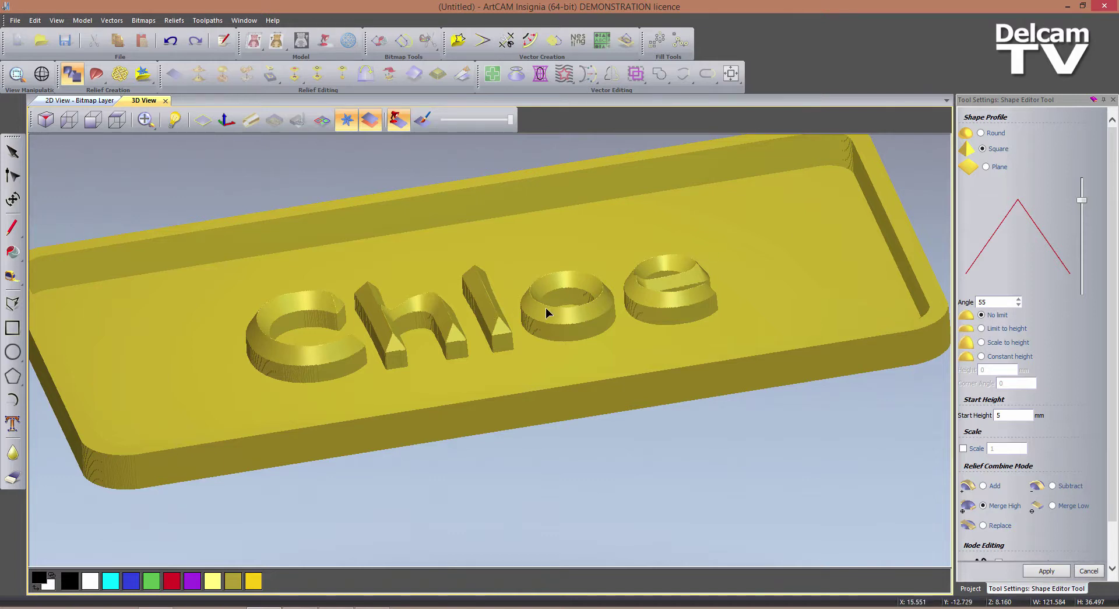
Limit the letters' profile to a height of 1.8 mm and apply the relief with Merge High.
{"action": "left_click", "coordinate": [983, 329]}
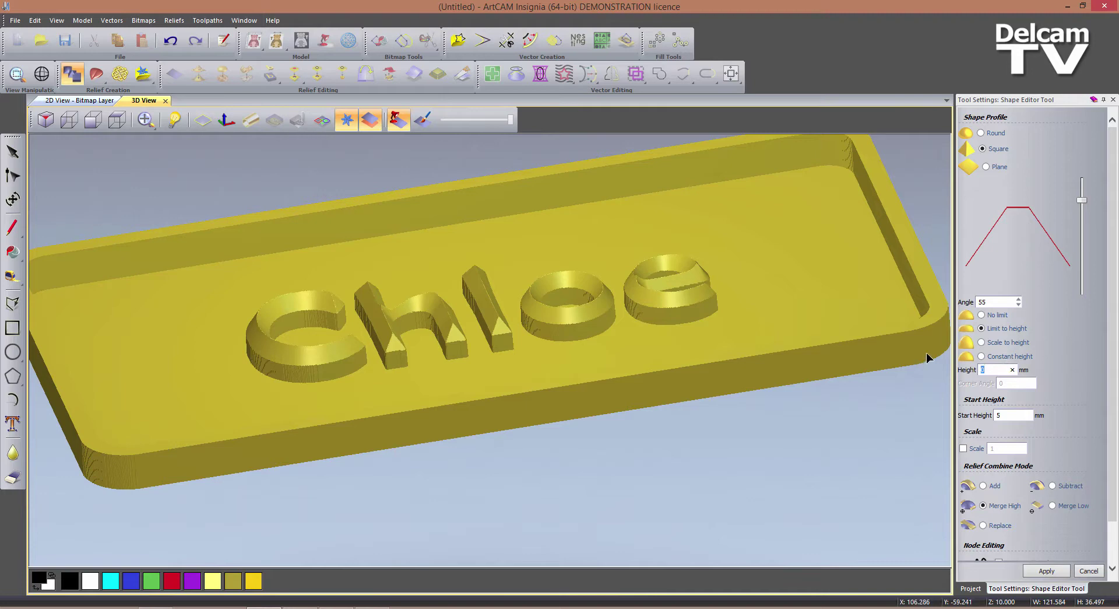
{"action": "type", "text": "1.8"}
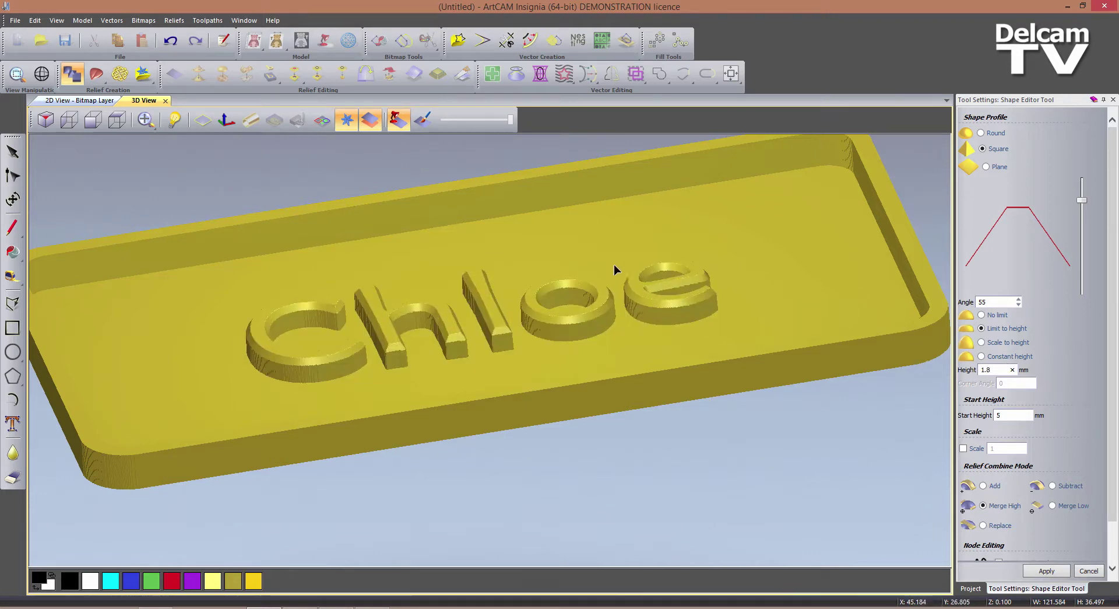
{"action": "scroll", "coordinate": [555, 299], "scroll_direction": "up", "scroll_amount": 3}
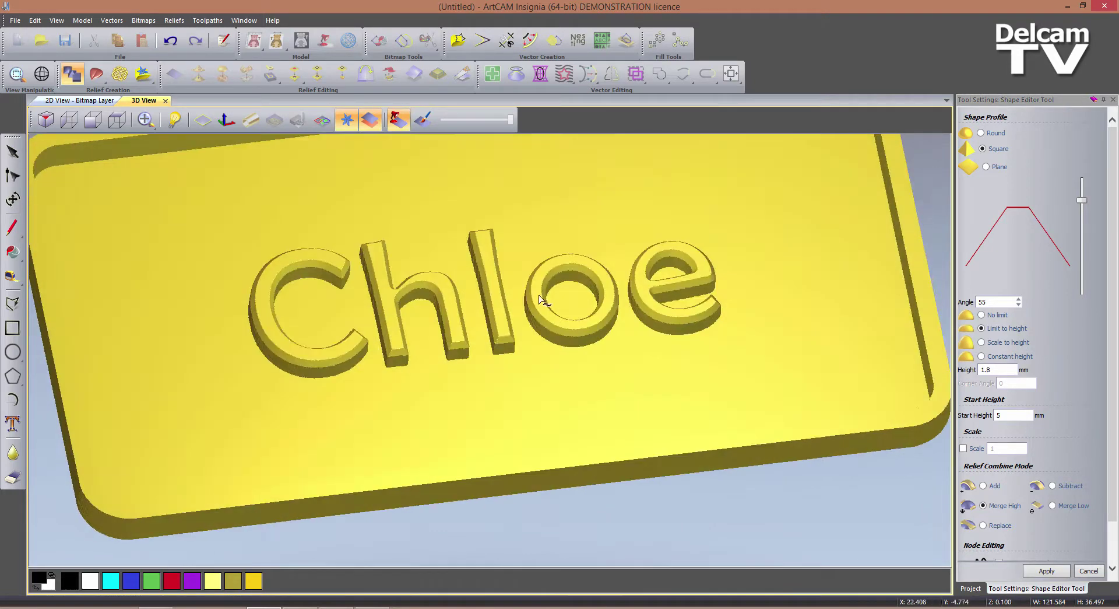
{"action": "left_click_drag", "start_coordinate": [577, 313], "coordinate": [635, 266]}
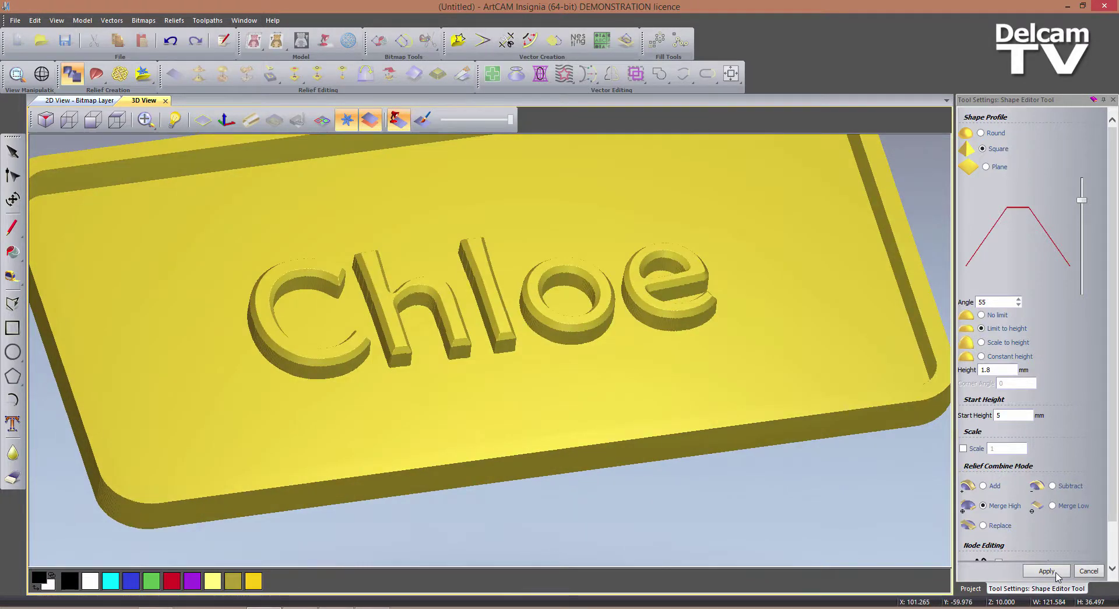
{"action": "left_click", "coordinate": [1057, 574]}
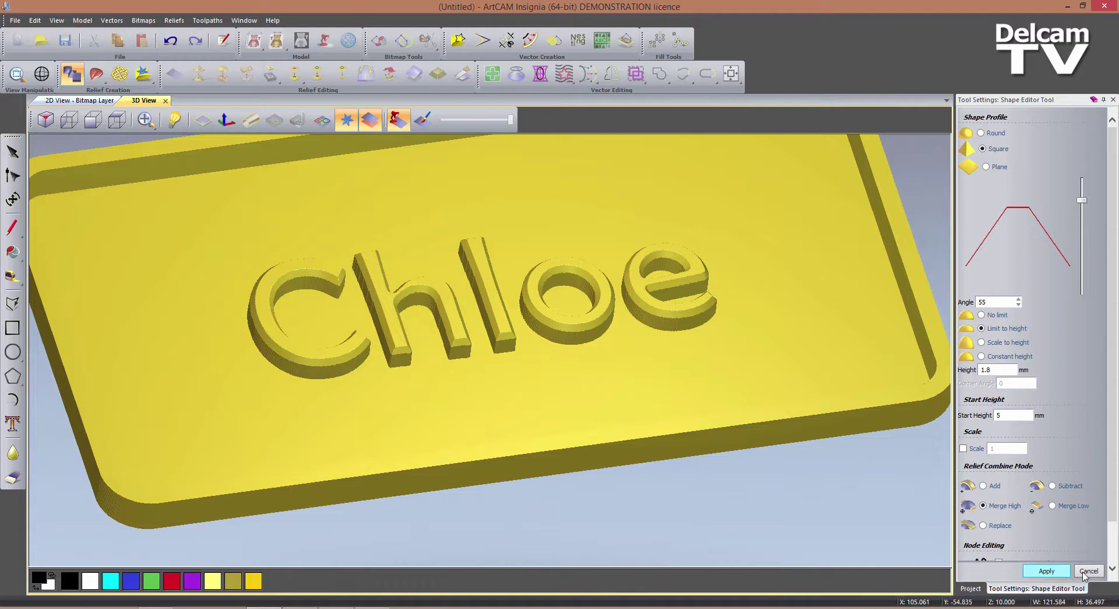
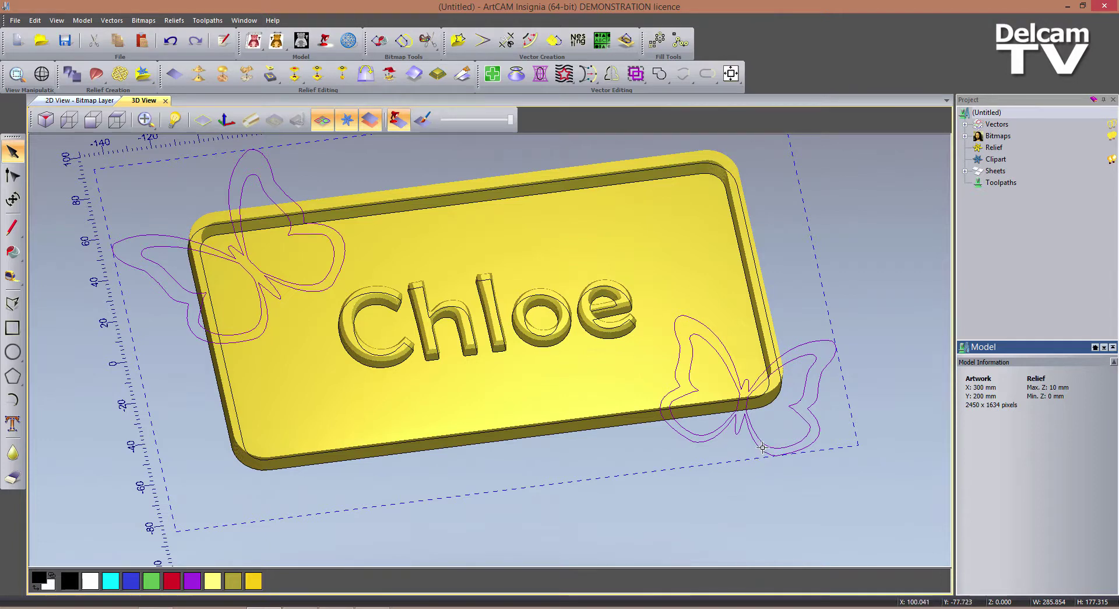
Ungroup the vectors of both butterflies completely and clear the selection.
{"action": "left_click", "coordinate": [779, 463]}
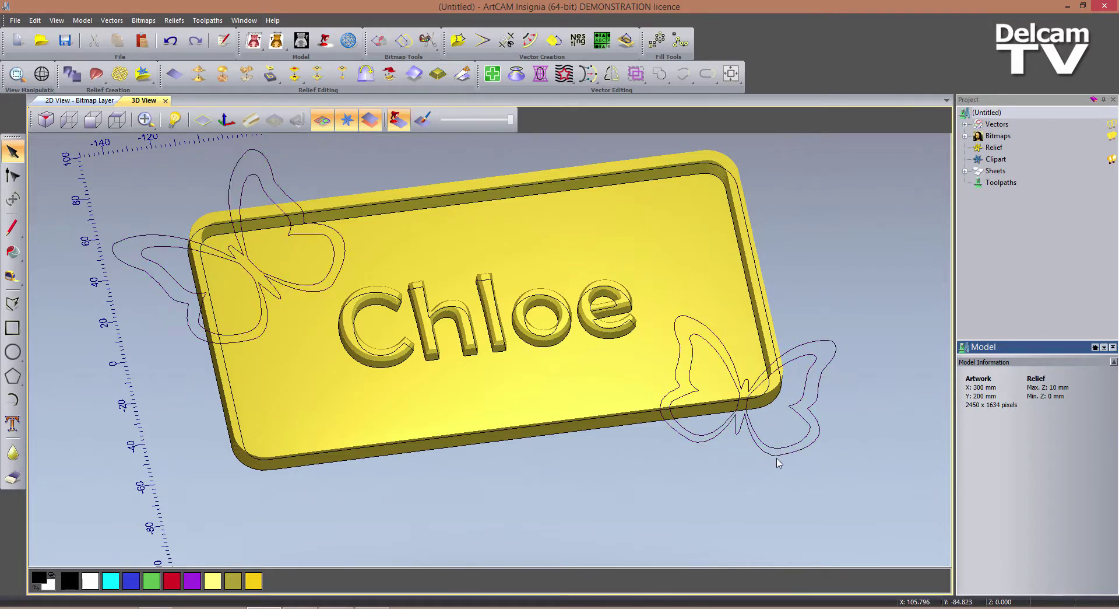
{"action": "left_click", "coordinate": [779, 460]}
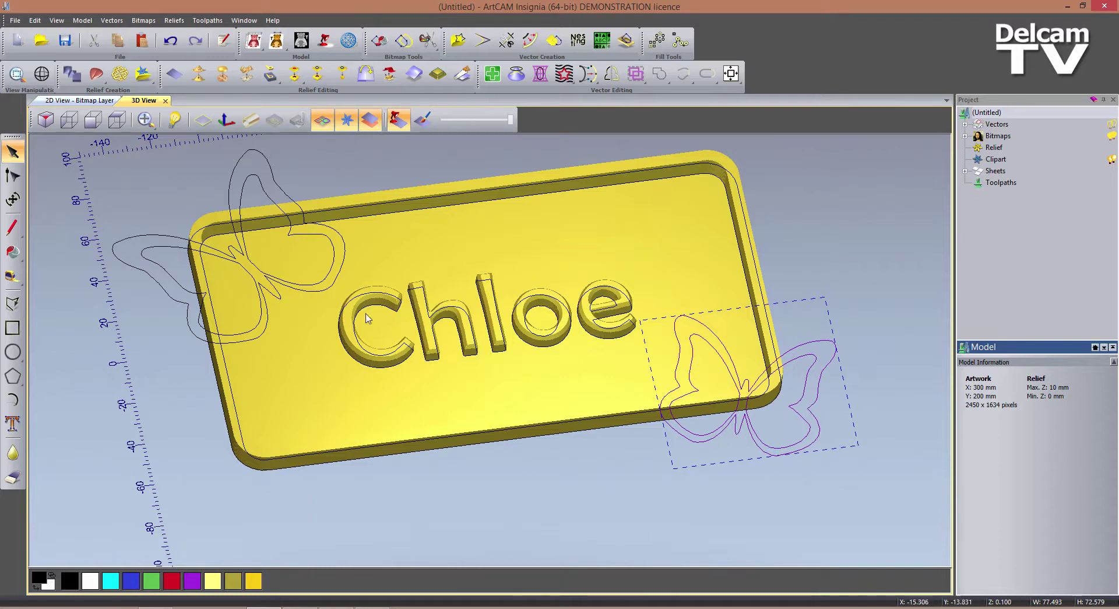
{"action": "left_click", "coordinate": [260, 341], "text": "shift"}
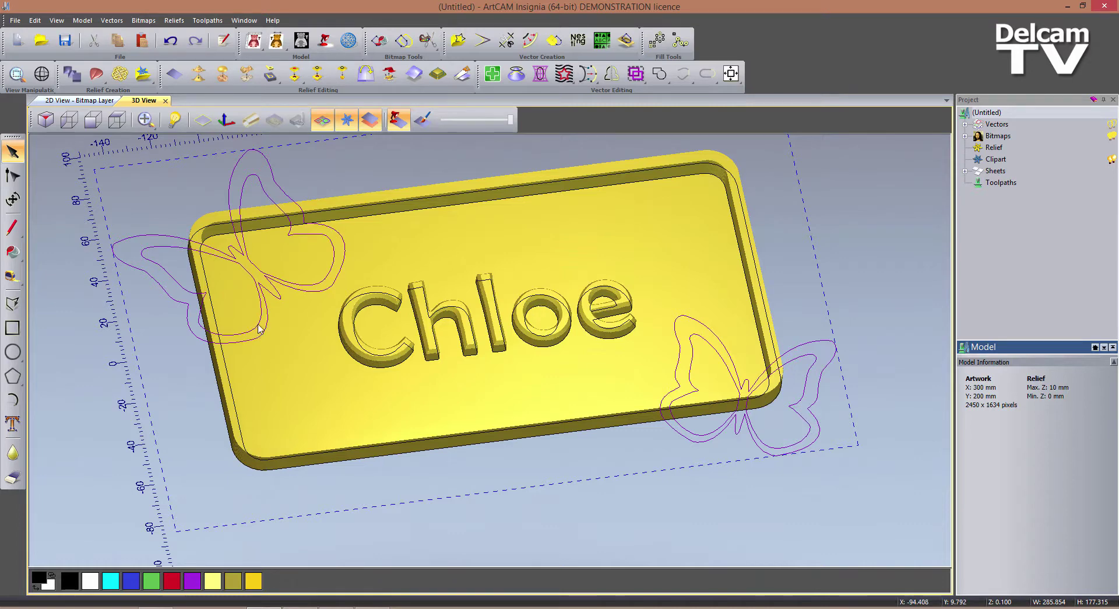
{"action": "right_click", "coordinate": [260, 329]}
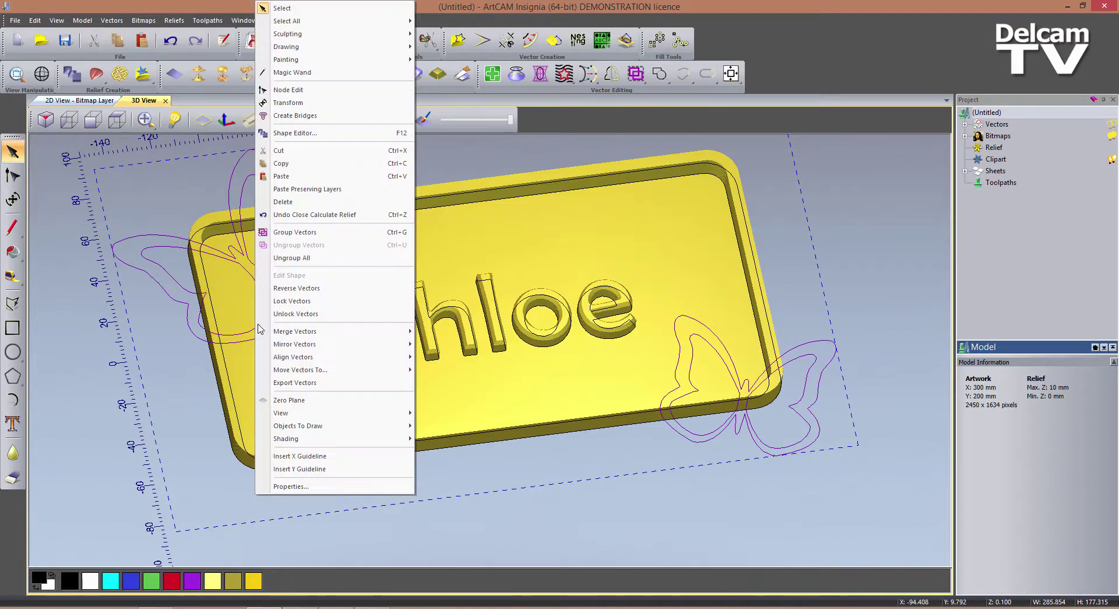
{"action": "left_click", "coordinate": [308, 257]}
{"action": "left_click", "coordinate": [692, 462]}
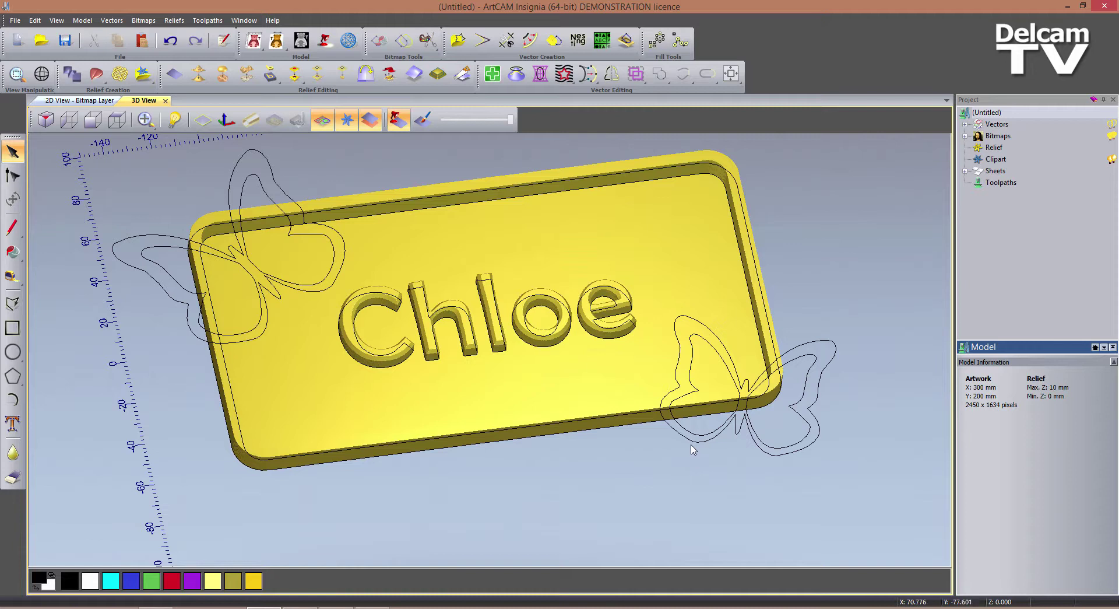
Raise the outer outlines of both butterflies as a plane relief with a 10 mm start height, and check it with the vectors hidden.
{"action": "left_click", "coordinate": [693, 443]}
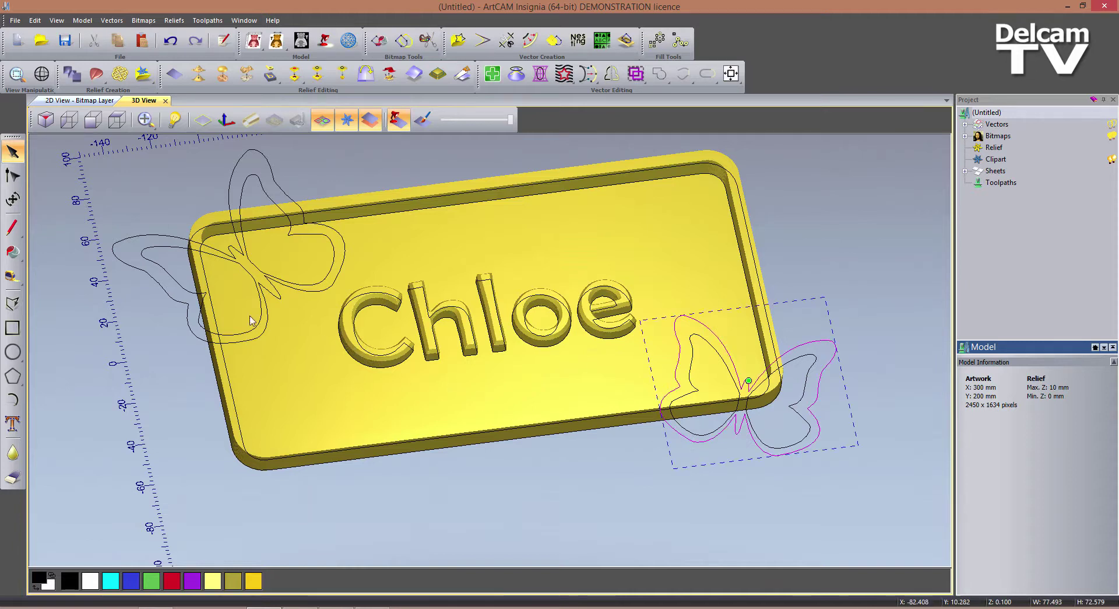
{"action": "left_click", "coordinate": [263, 339], "text": "shift"}
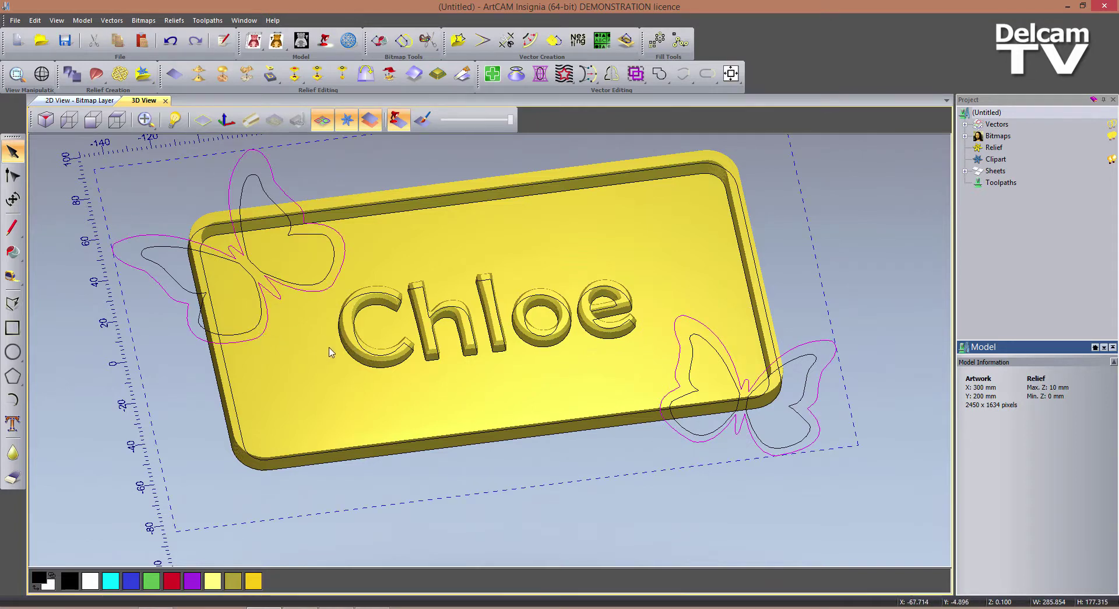
{"action": "left_click", "coordinate": [73, 75]}
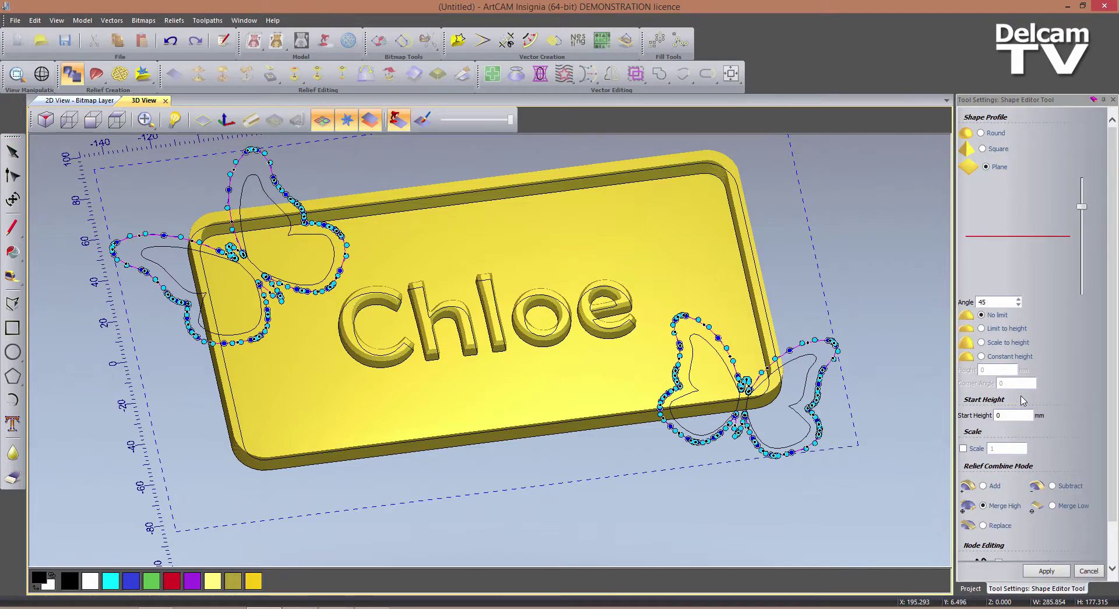
{"action": "left_click", "coordinate": [1000, 414]}
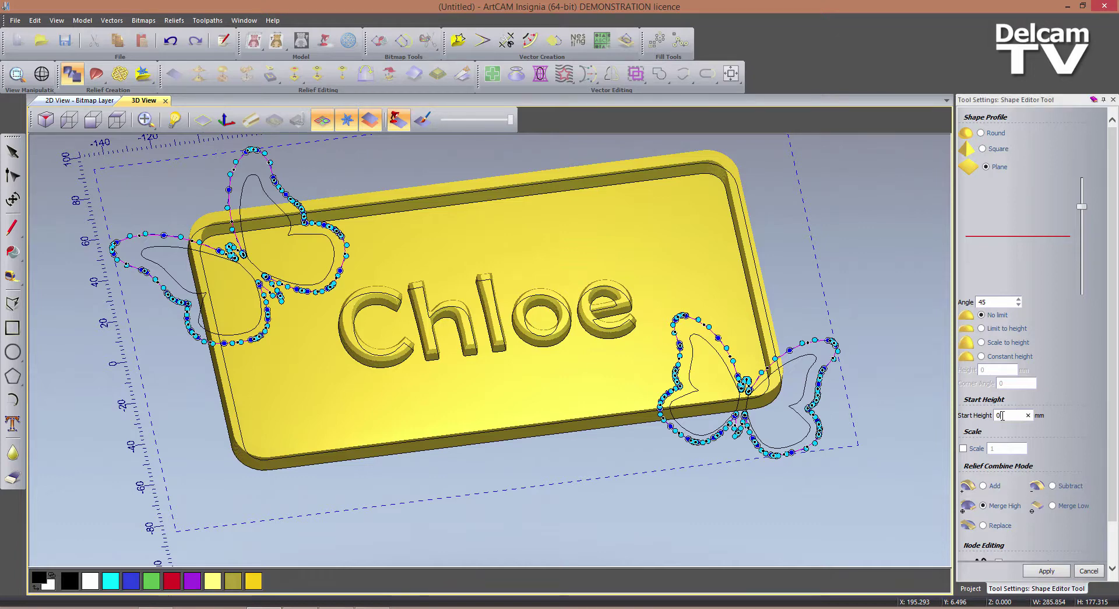
{"action": "type", "text": "10"}
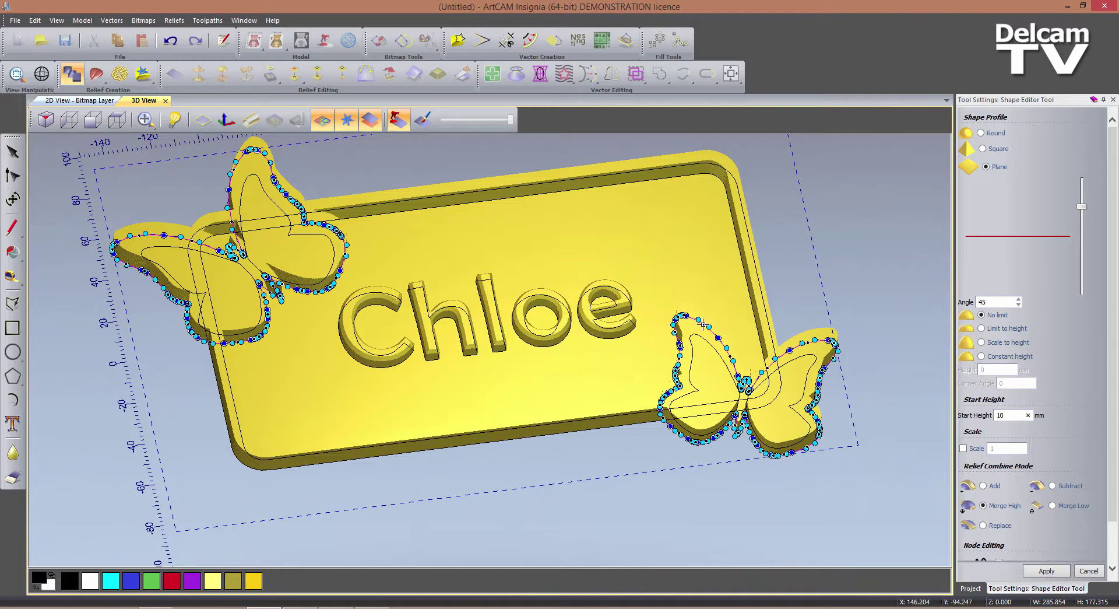
{"action": "left_click", "coordinate": [323, 119]}
{"action": "mouse_move", "coordinate": [511, 277]}
{"action": "left_mouse_down"}
{"action": "mouse_move", "coordinate": [495, 260]}
{"action": "mouse_move", "coordinate": [521, 292]}
{"action": "mouse_move", "coordinate": [515, 270]}
{"action": "left_mouse_up"}
{"action": "left_click", "coordinate": [322, 119]}
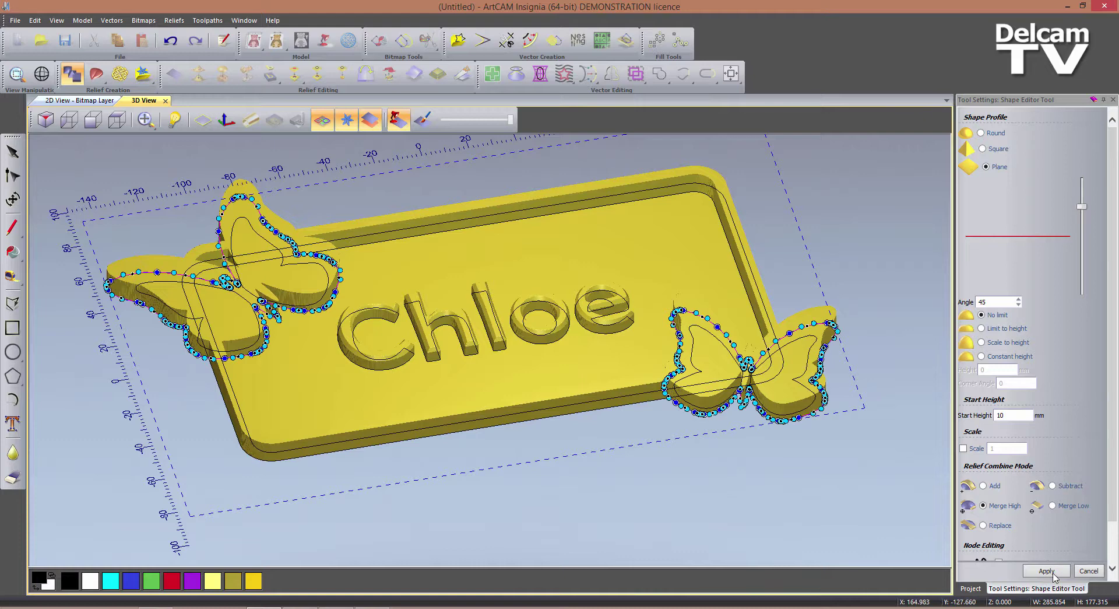
{"action": "left_click", "coordinate": [1050, 571]}
{"action": "left_click", "coordinate": [322, 120]}
{"action": "left_click_drag", "start_coordinate": [633, 424], "coordinate": [605, 288]}
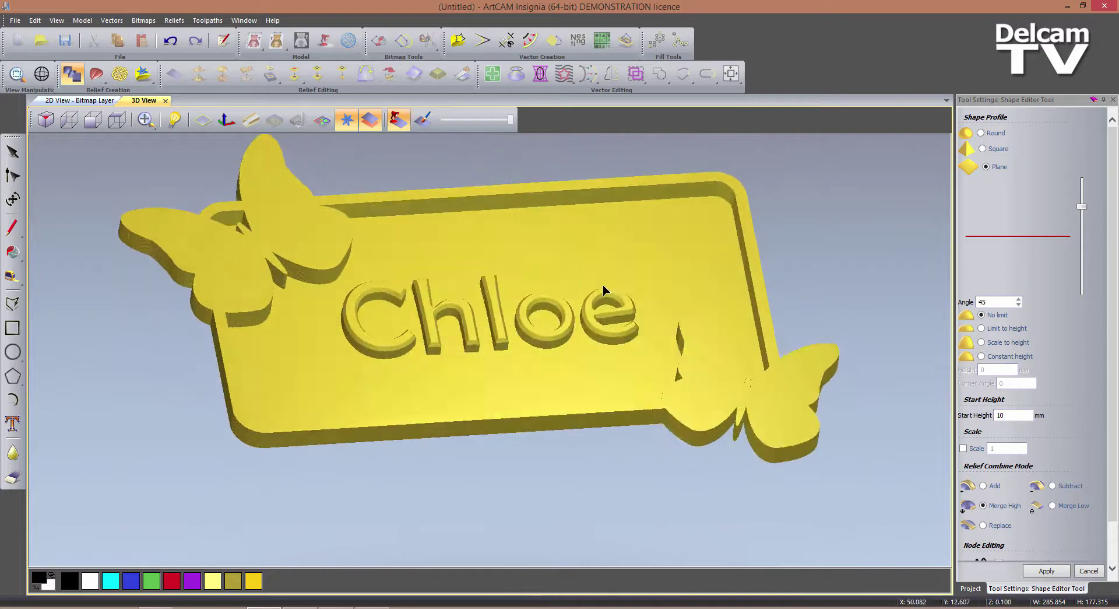
Subtract a round profile with a 20 degree angle between the inner and outer outlines of both butterflies.
{"action": "left_click", "coordinate": [324, 121]}
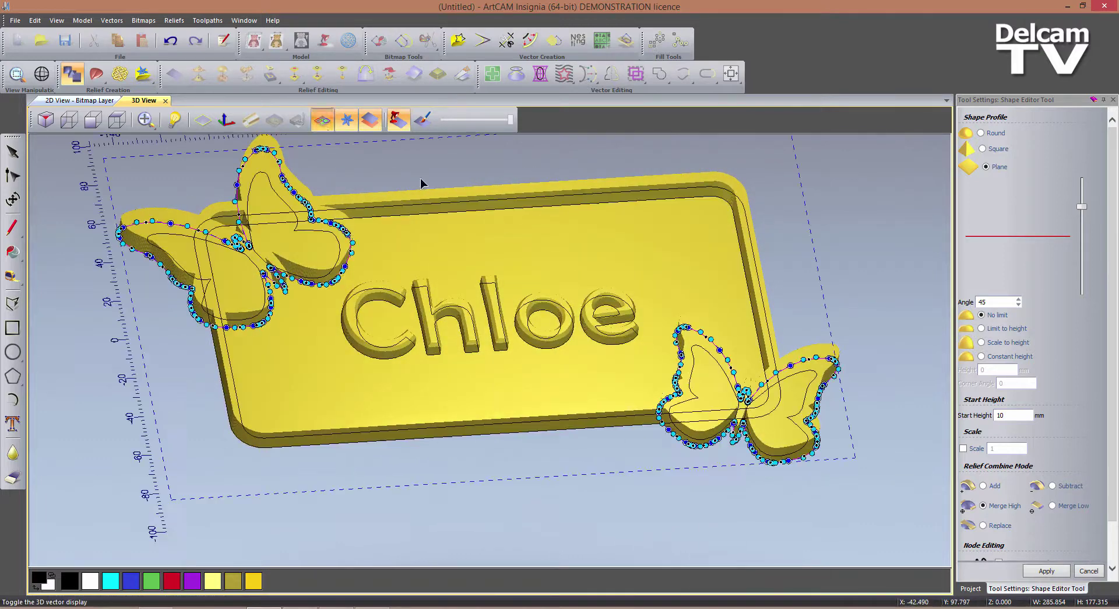
{"action": "left_click", "coordinate": [682, 431]}
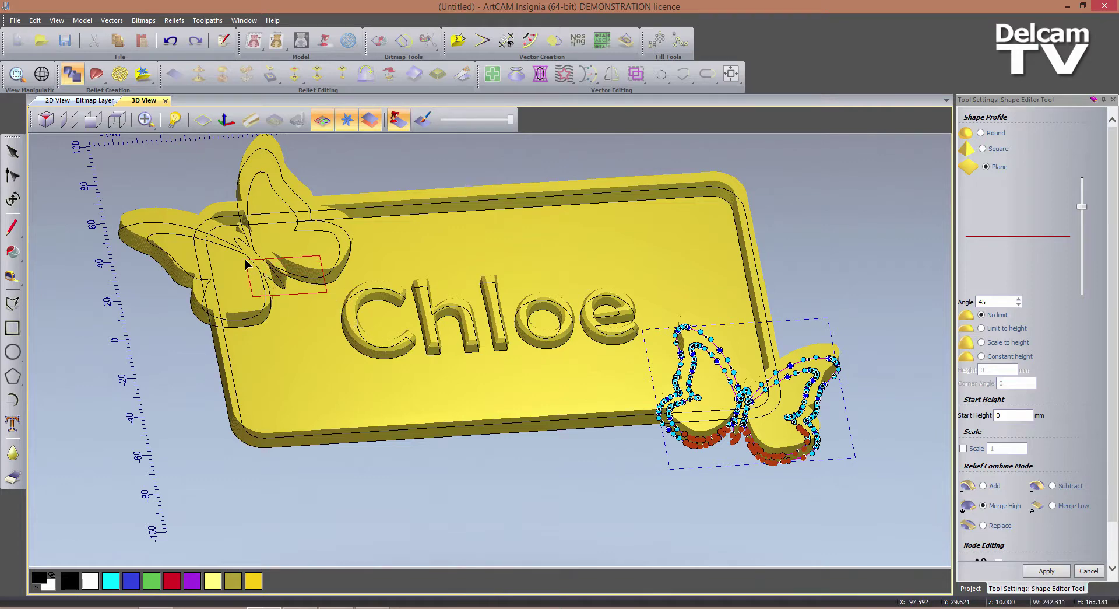
{"action": "left_click", "coordinate": [271, 270], "text": "shift"}
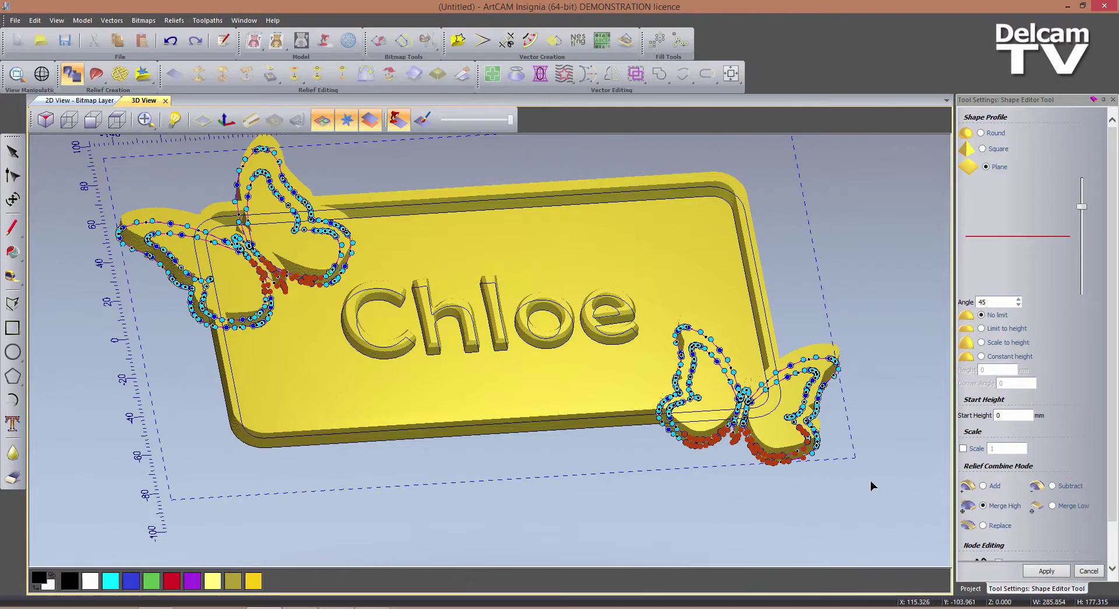
{"action": "left_click", "coordinate": [1052, 485]}
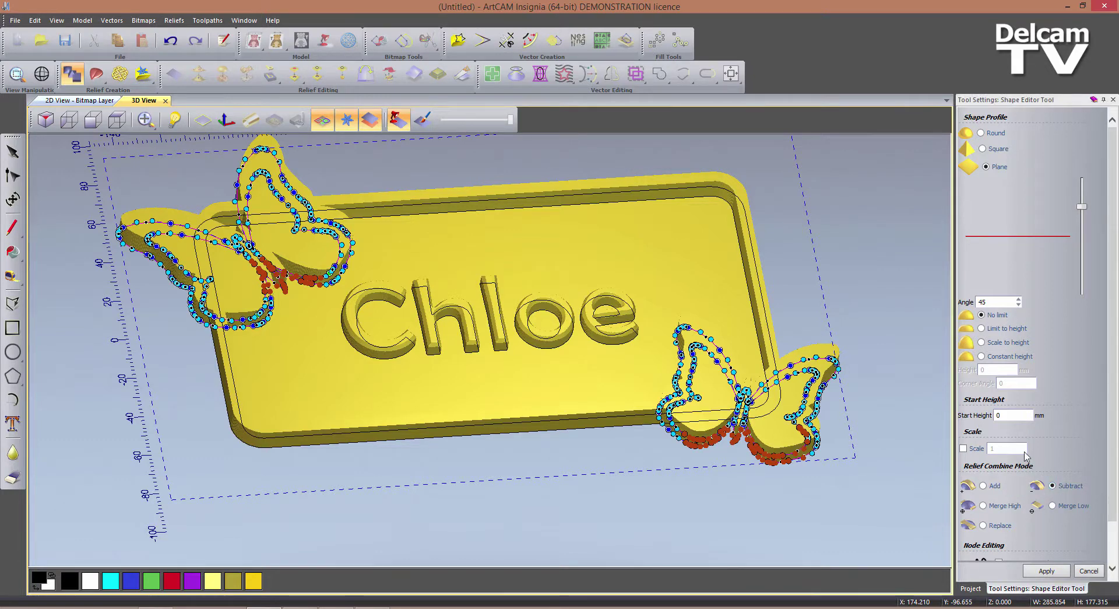
{"action": "left_click", "coordinate": [981, 133]}
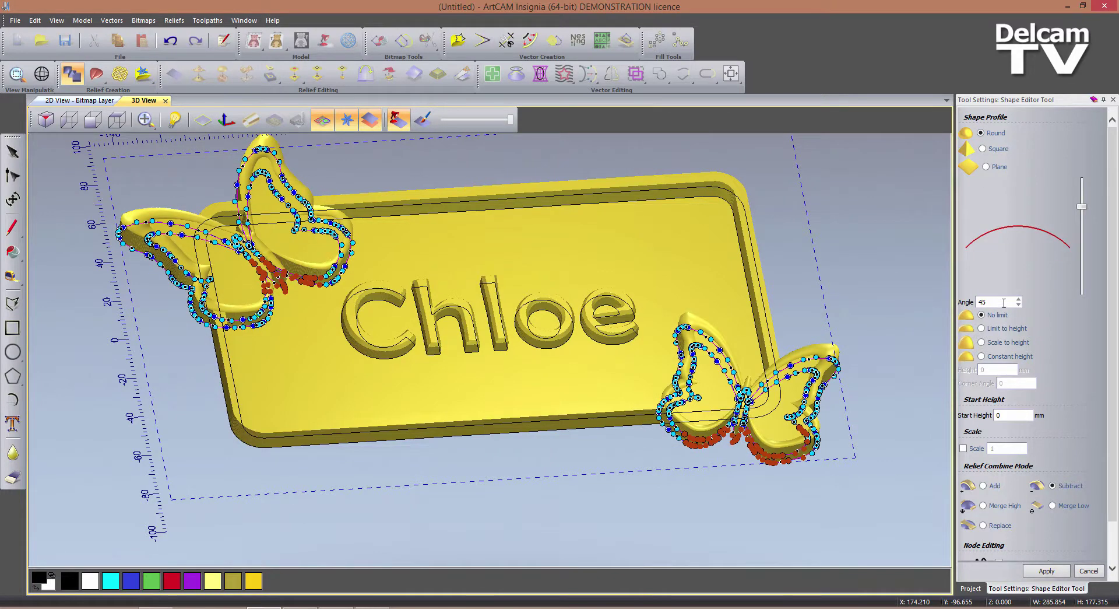
{"action": "key", "text": "shift+Home"}
{"action": "type", "text": "20"}
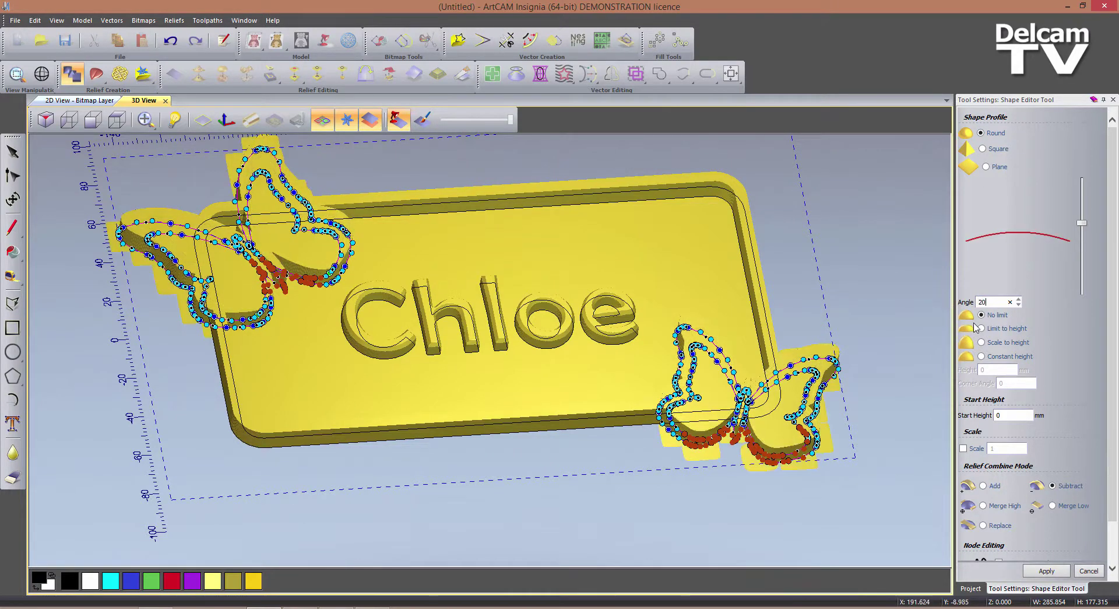
{"action": "left_click", "coordinate": [323, 121]}
{"action": "left_click_drag", "start_coordinate": [564, 365], "coordinate": [524, 282]}
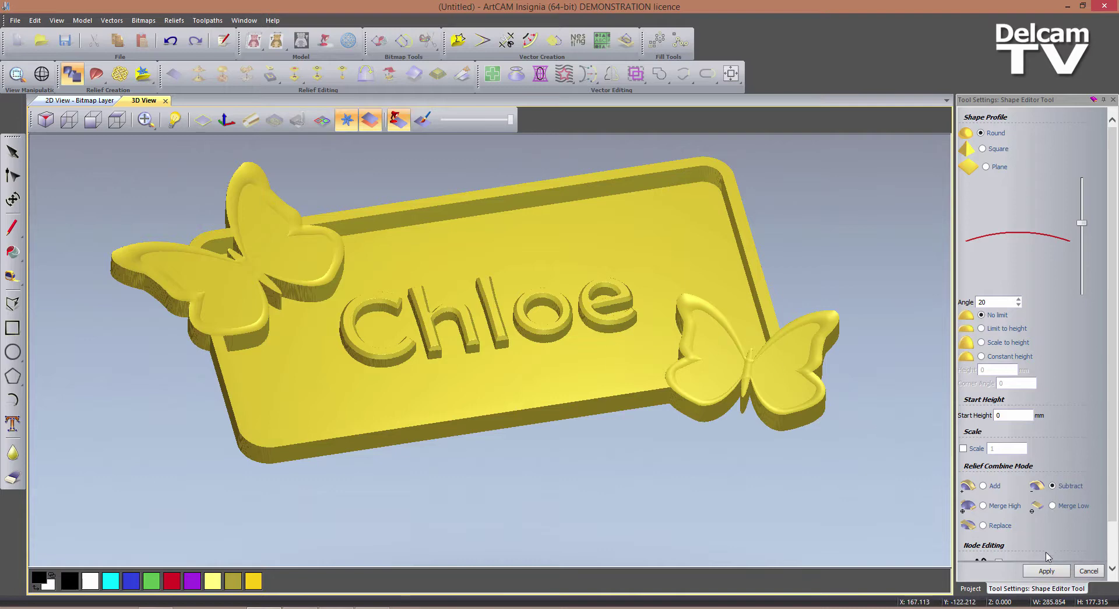
{"action": "left_click", "coordinate": [1046, 571]}
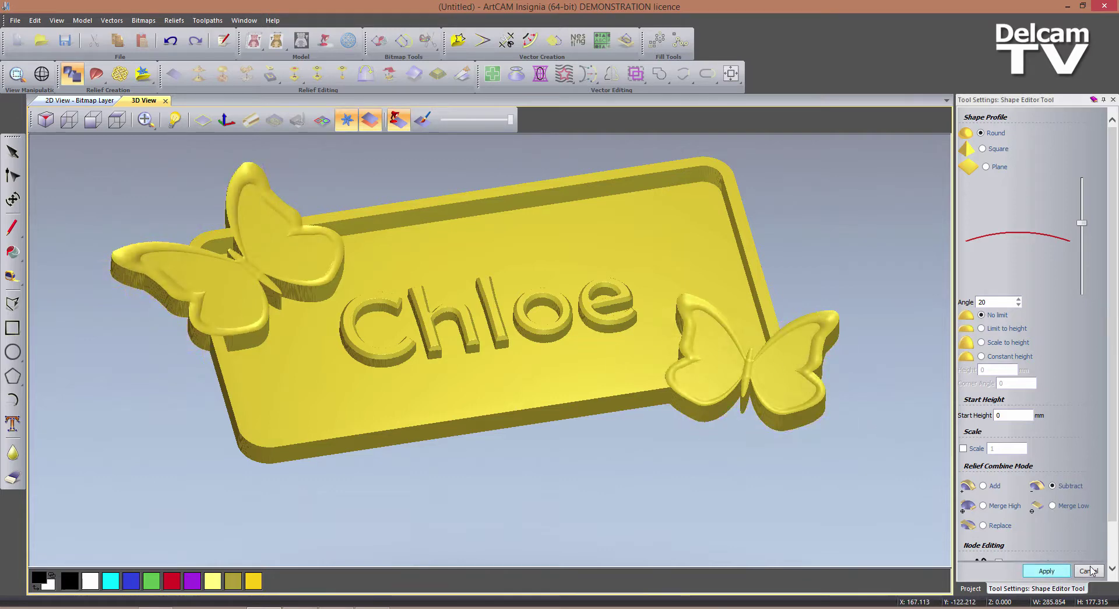
Close the Shape Editor and display the vectors over the finished relief in a straight top-down view.
{"action": "left_click", "coordinate": [1088, 570]}
{"action": "left_click_drag", "start_coordinate": [529, 427], "coordinate": [540, 403]}
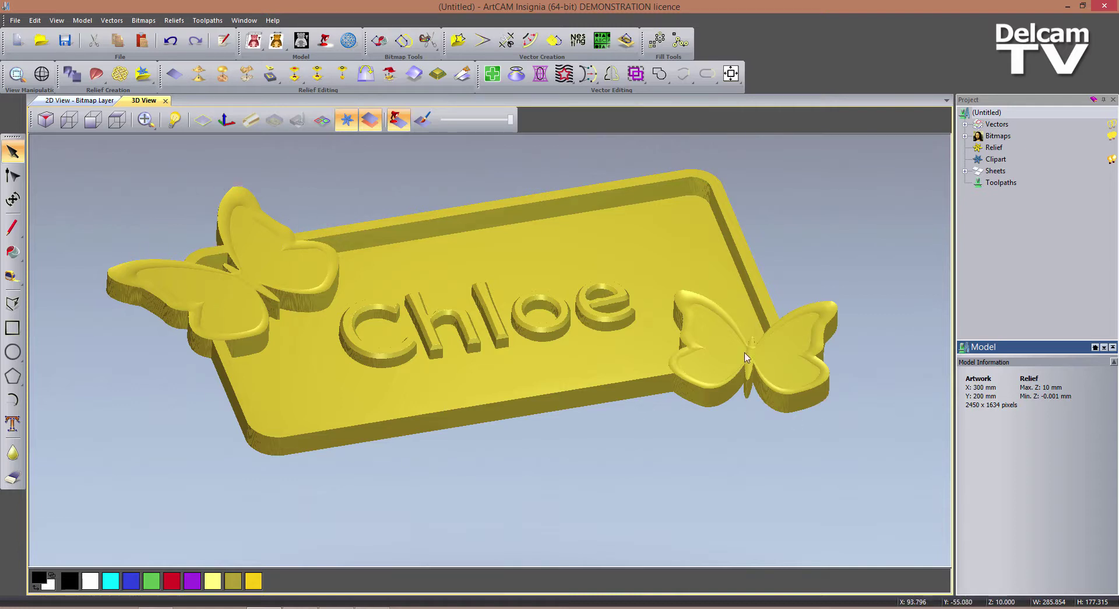
{"action": "left_click", "coordinate": [322, 119]}
{"action": "left_click_drag", "start_coordinate": [419, 327], "coordinate": [499, 490]}
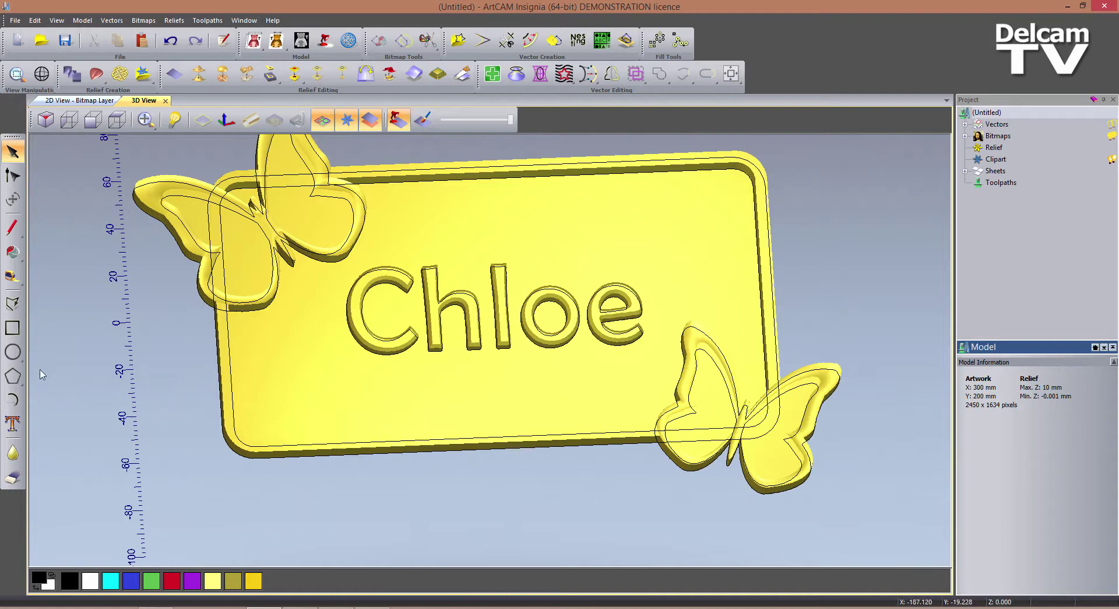
{"action": "left_click", "coordinate": [117, 120]}
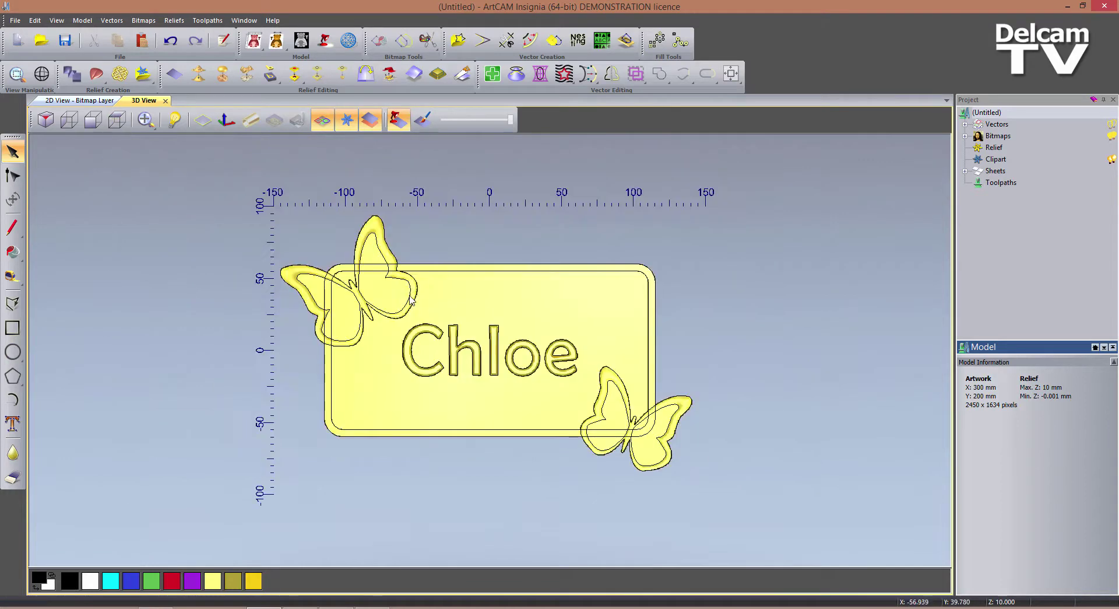
Create a new vector layer named Profile.
{"action": "left_click", "coordinate": [965, 124]}
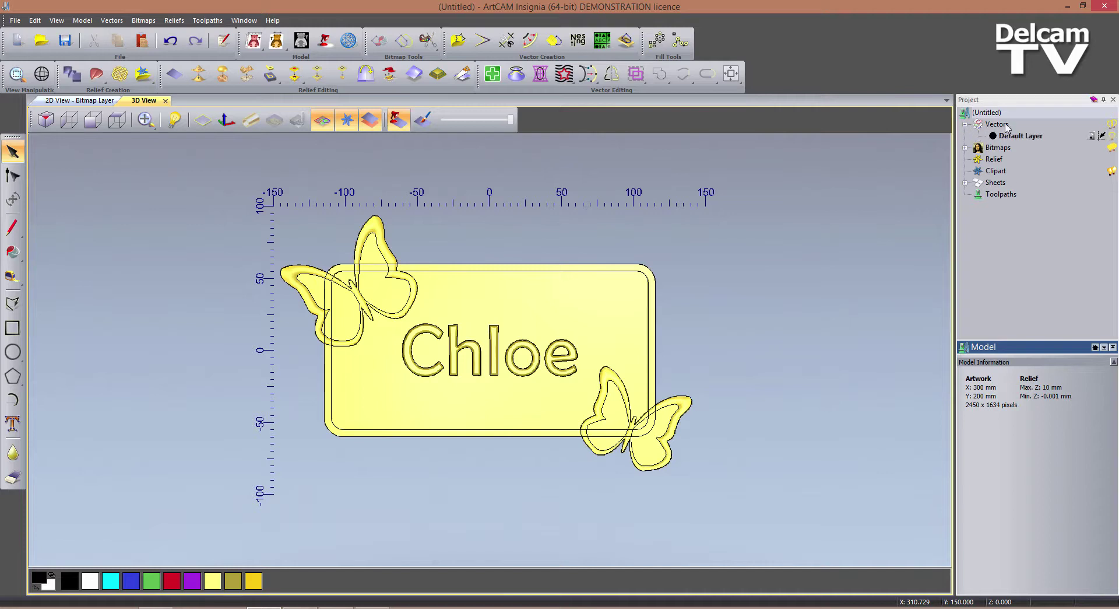
{"action": "right_click", "coordinate": [1007, 124]}
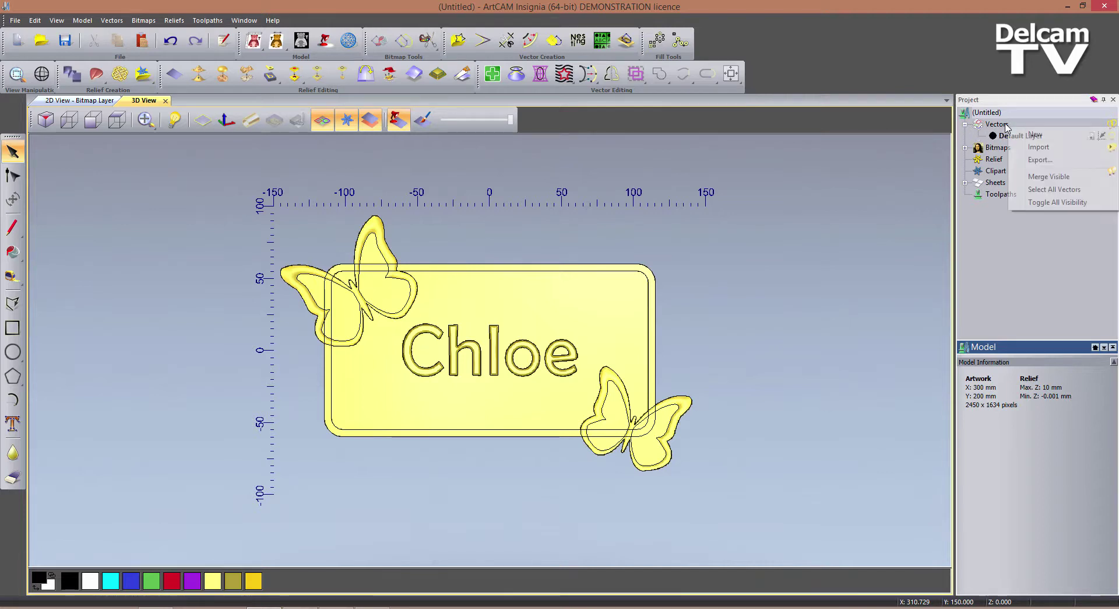
{"action": "left_click", "coordinate": [1035, 134]}
{"action": "type", "text": "Profile"}
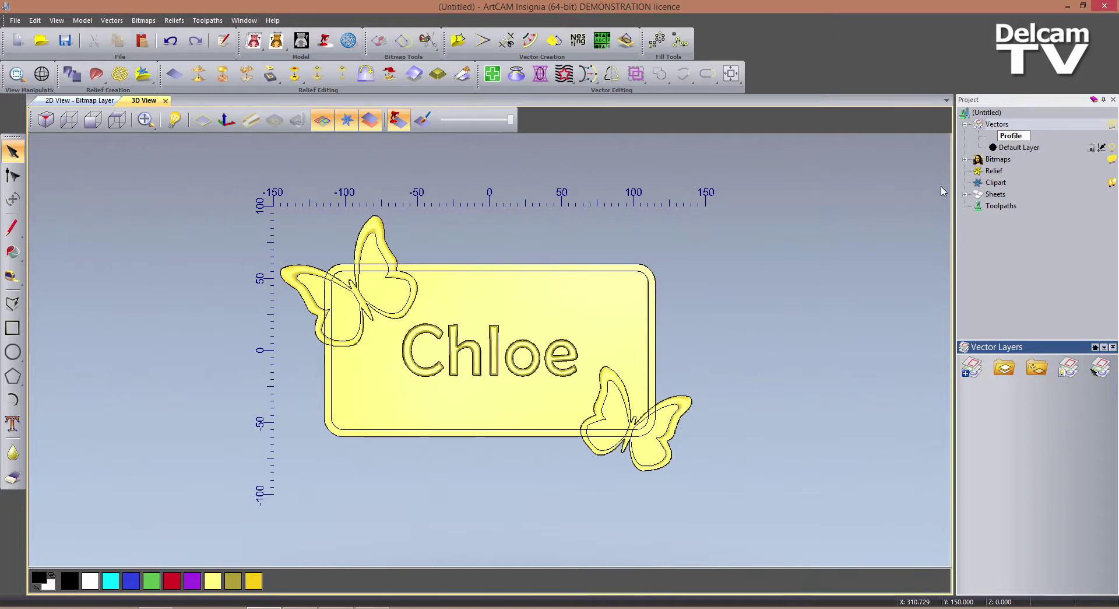
{"action": "left_click", "coordinate": [811, 258]}
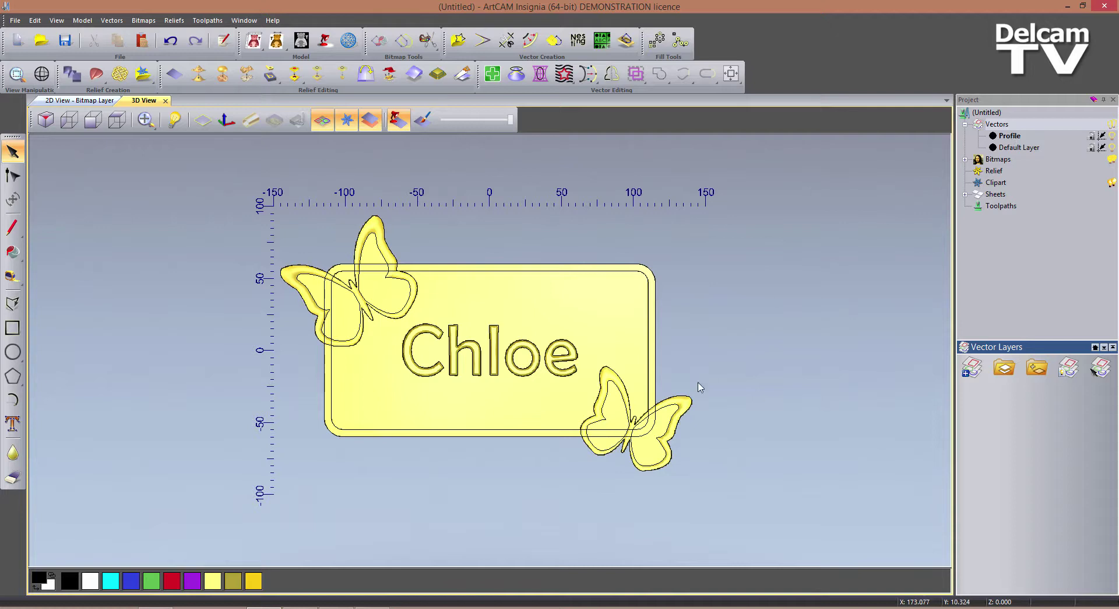
Copy the frame's outer outline together with the outer outlines of both butterflies.
{"action": "scroll", "coordinate": [505, 444], "scroll_direction": "up", "scroll_amount": 2}
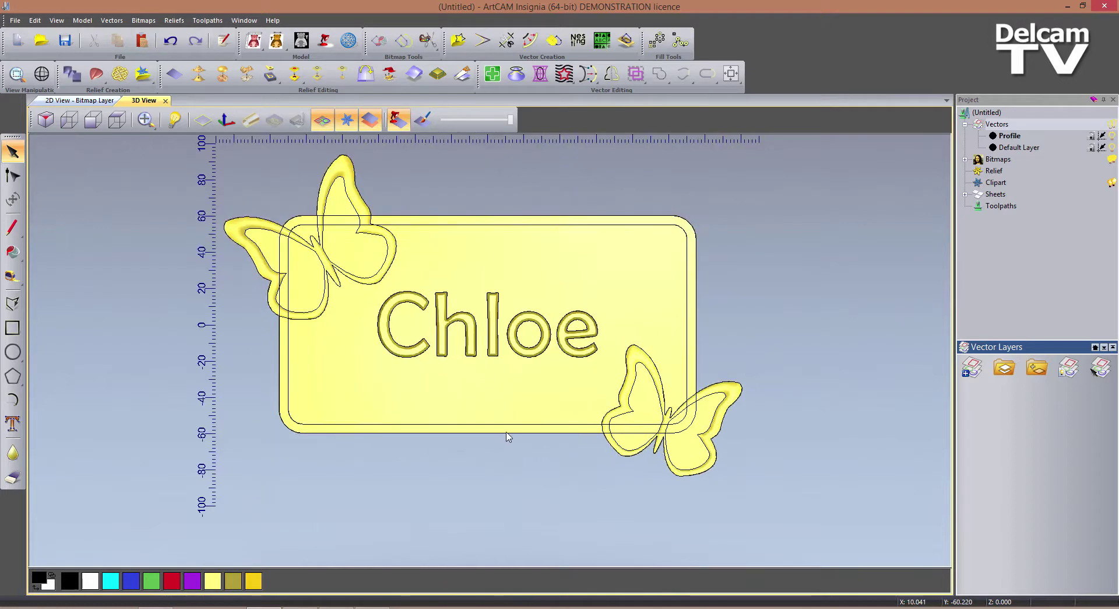
{"action": "left_click", "coordinate": [506, 432]}
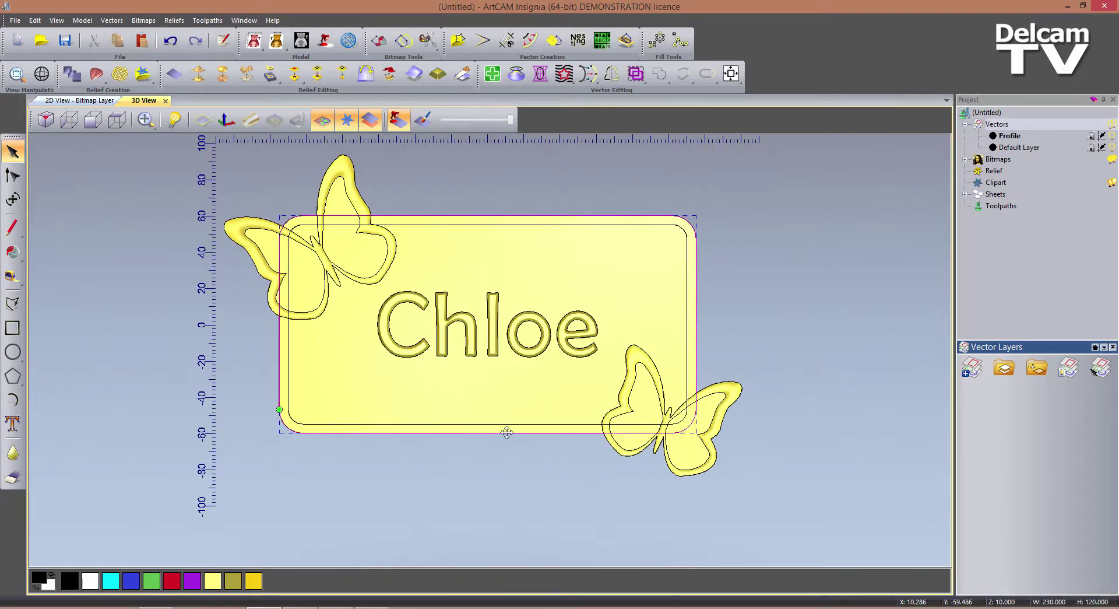
{"action": "left_click", "coordinate": [694, 475], "text": "shift"}
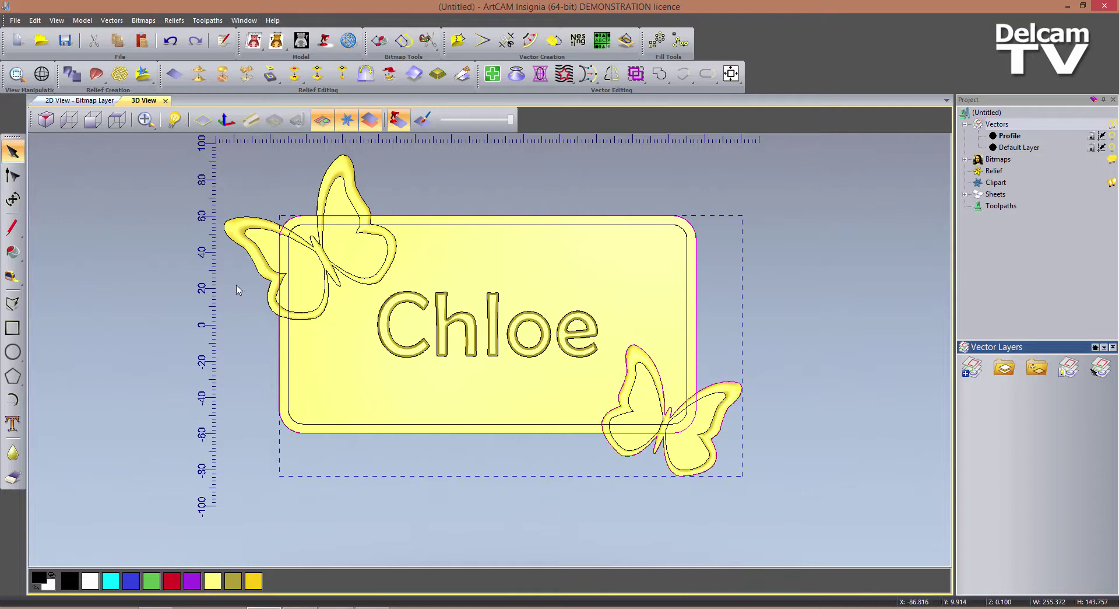
{"action": "left_click", "coordinate": [248, 258], "text": "shift"}
{"action": "left_click", "coordinate": [119, 42]}
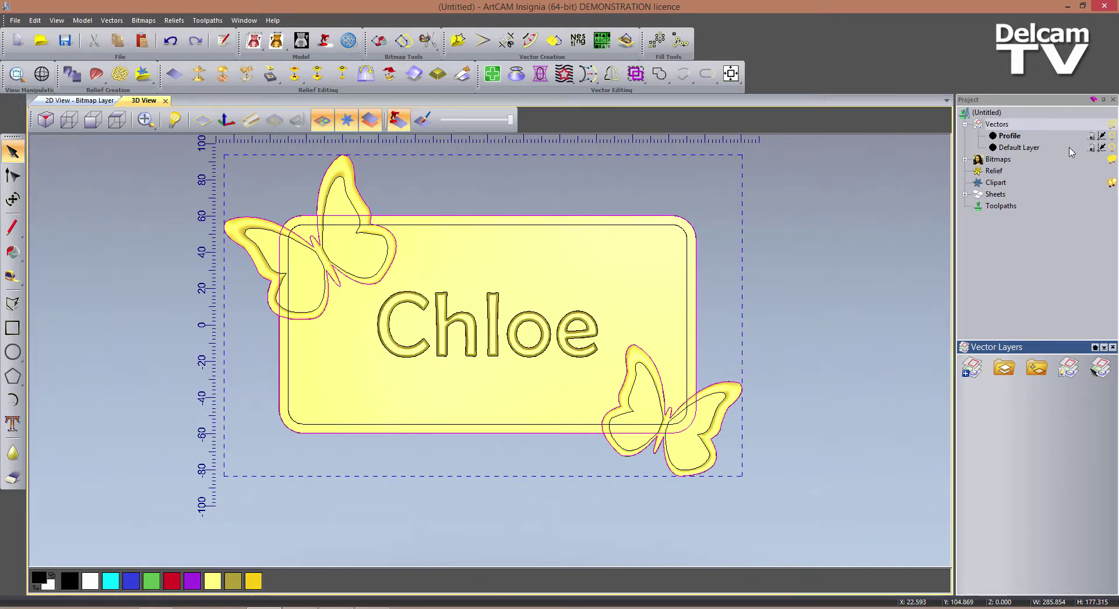
Hide the Default Layer and the relief, and paste the copied outlines into the Profile layer.
{"action": "left_click", "coordinate": [1113, 149]}
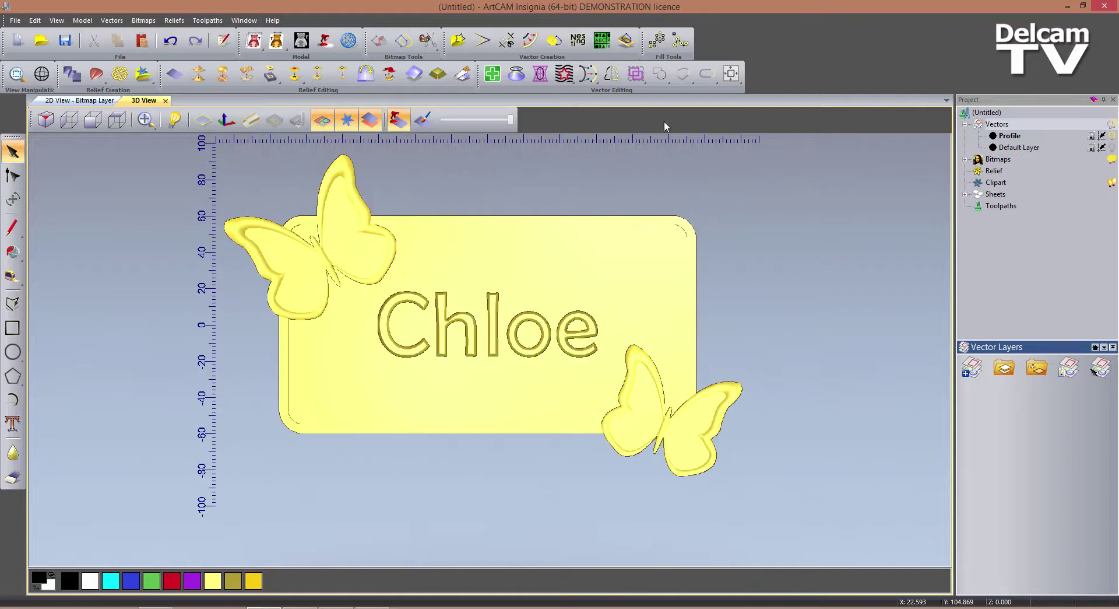
{"action": "left_click", "coordinate": [374, 123]}
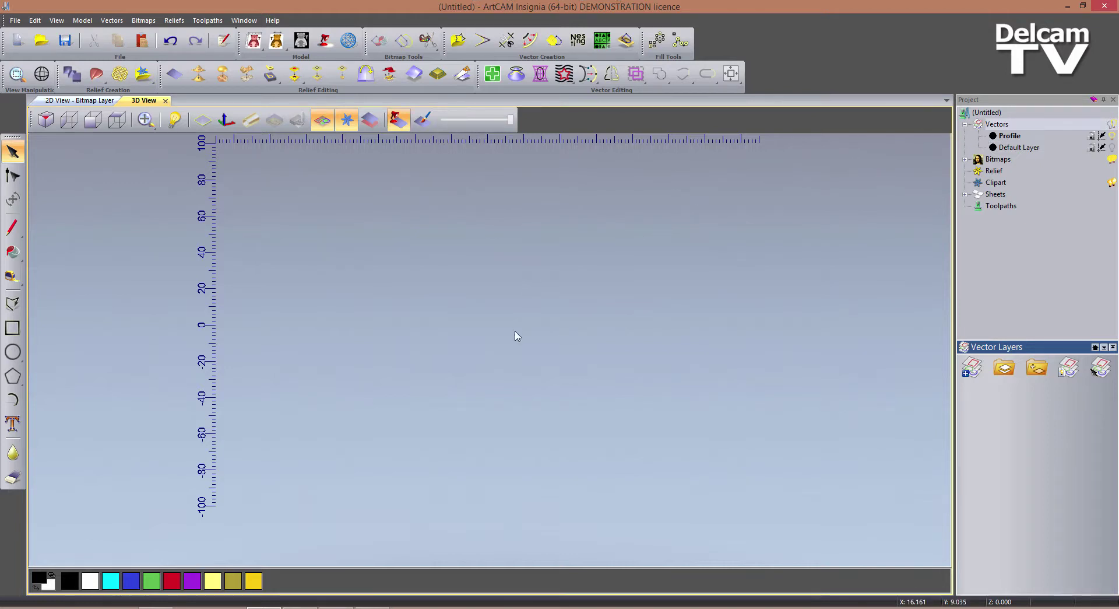
{"action": "right_click", "coordinate": [522, 351]}
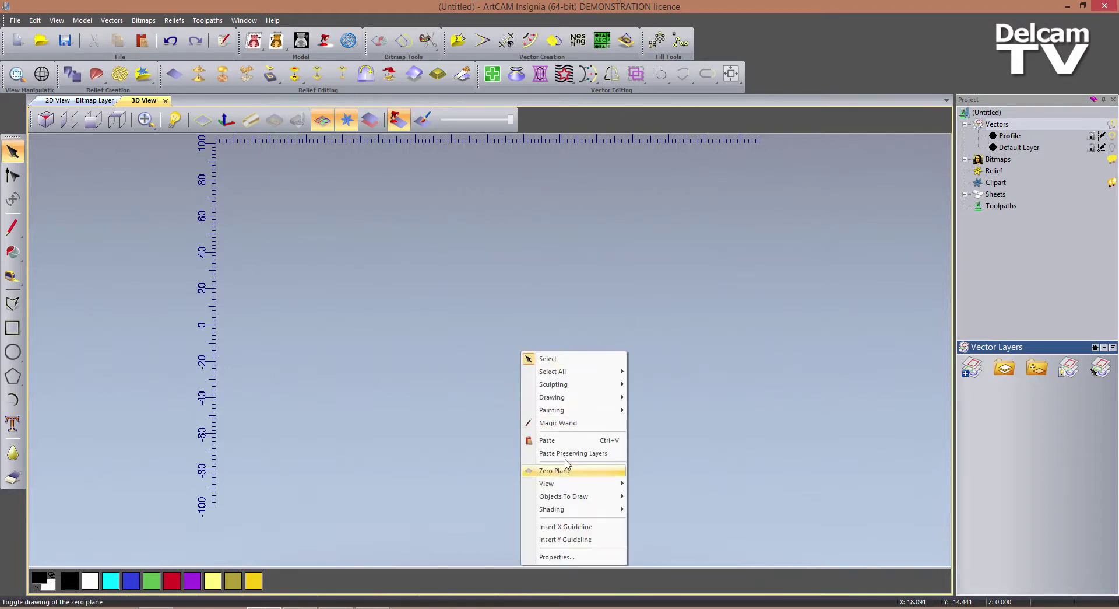
{"action": "left_click", "coordinate": [569, 440]}
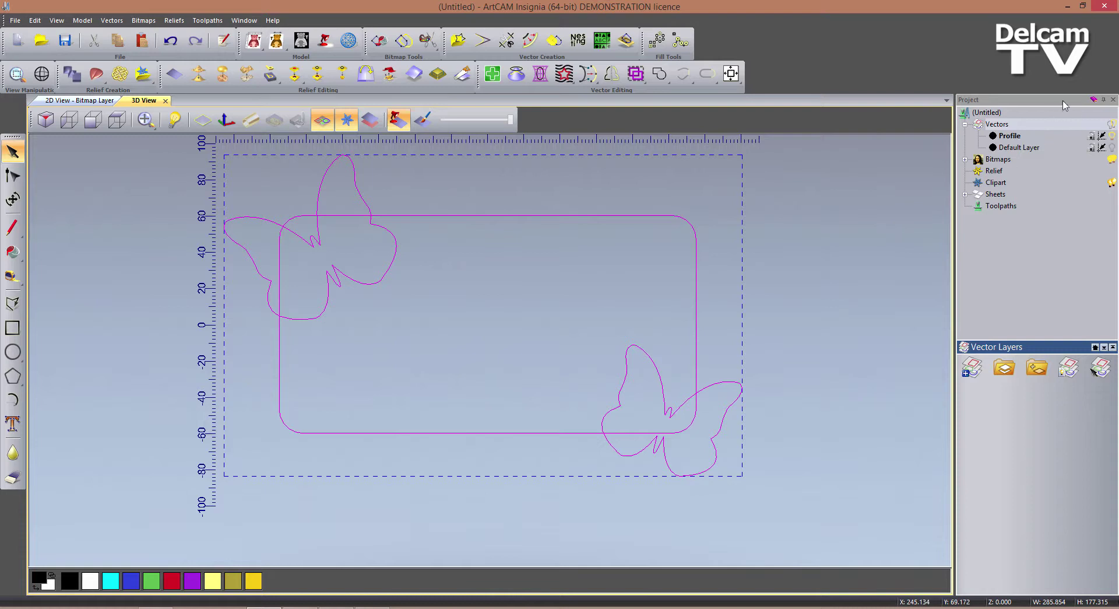
Compare the contents of the two vector layers by toggling their visibility, leaving only the Profile layer visible and active.
{"action": "left_click", "coordinate": [1112, 148]}
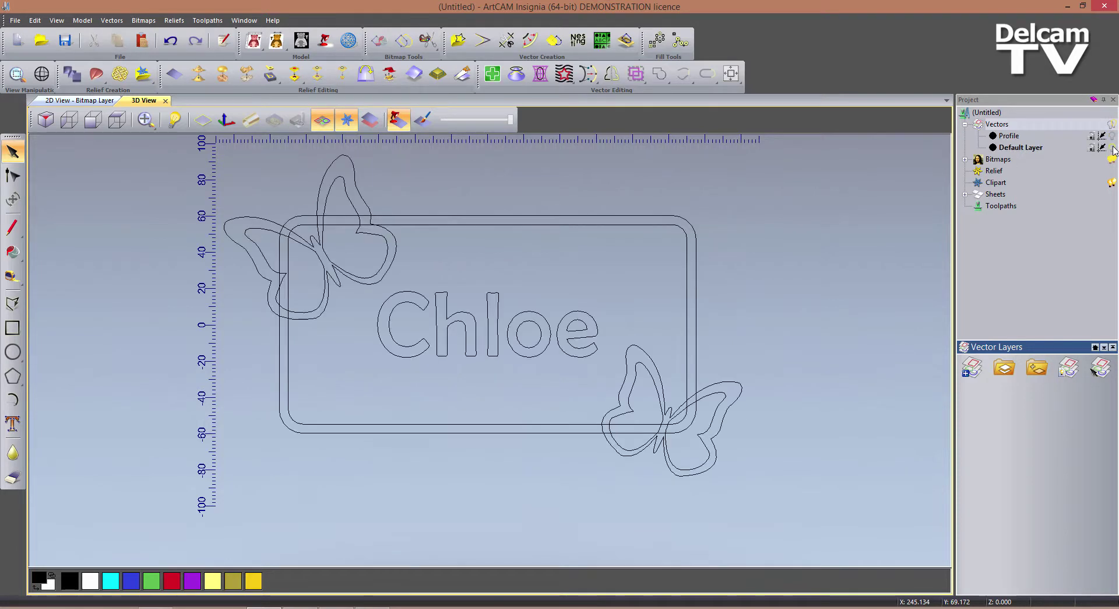
{"action": "left_click", "coordinate": [1113, 138]}
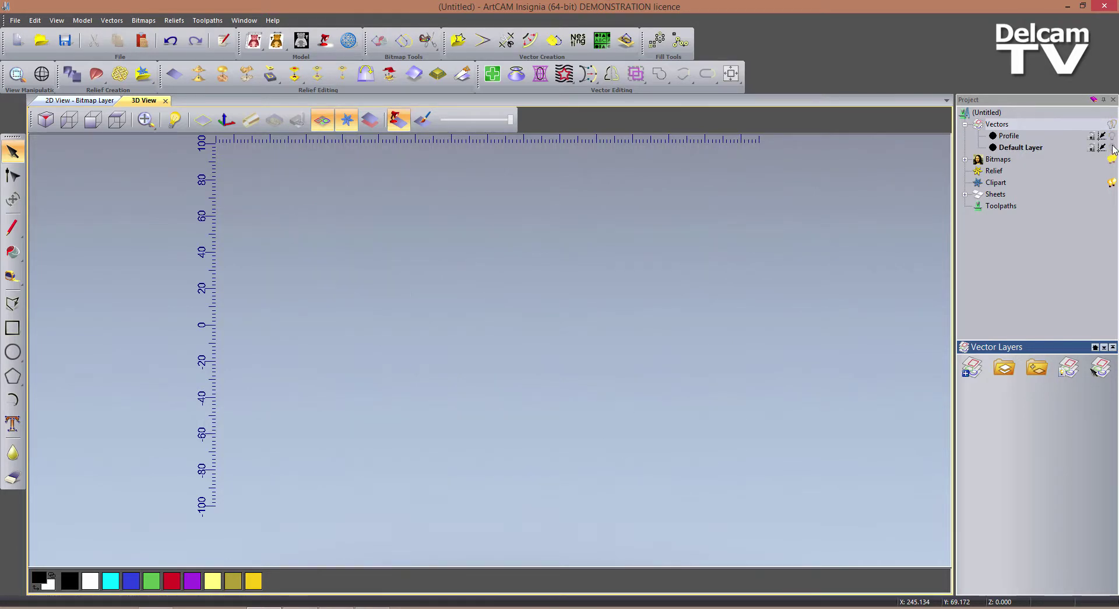
{"action": "left_click", "coordinate": [1112, 136]}
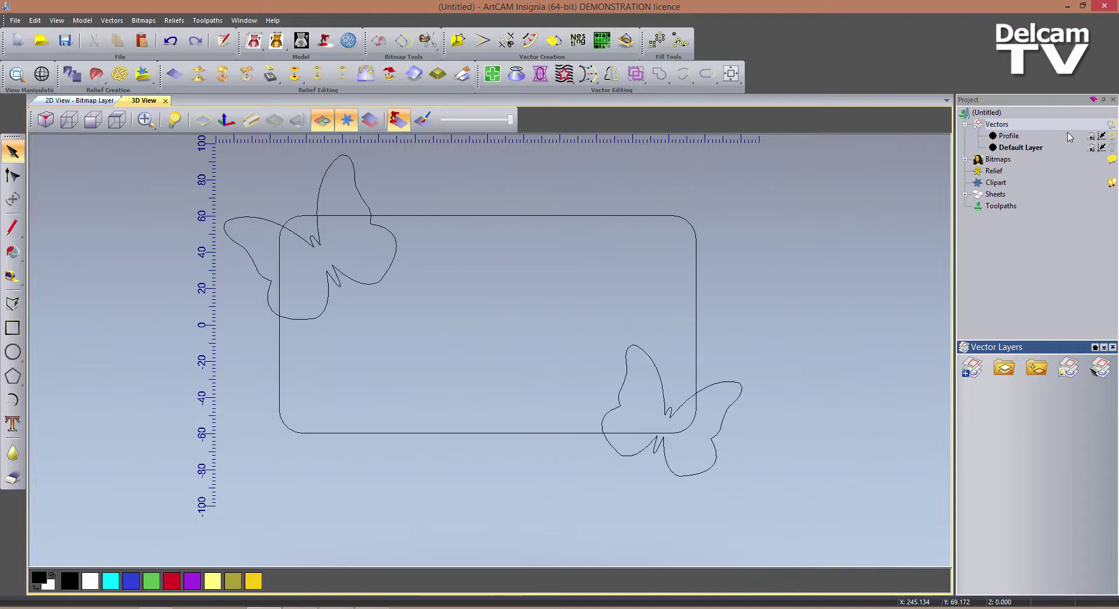
{"action": "left_click", "coordinate": [1014, 137]}
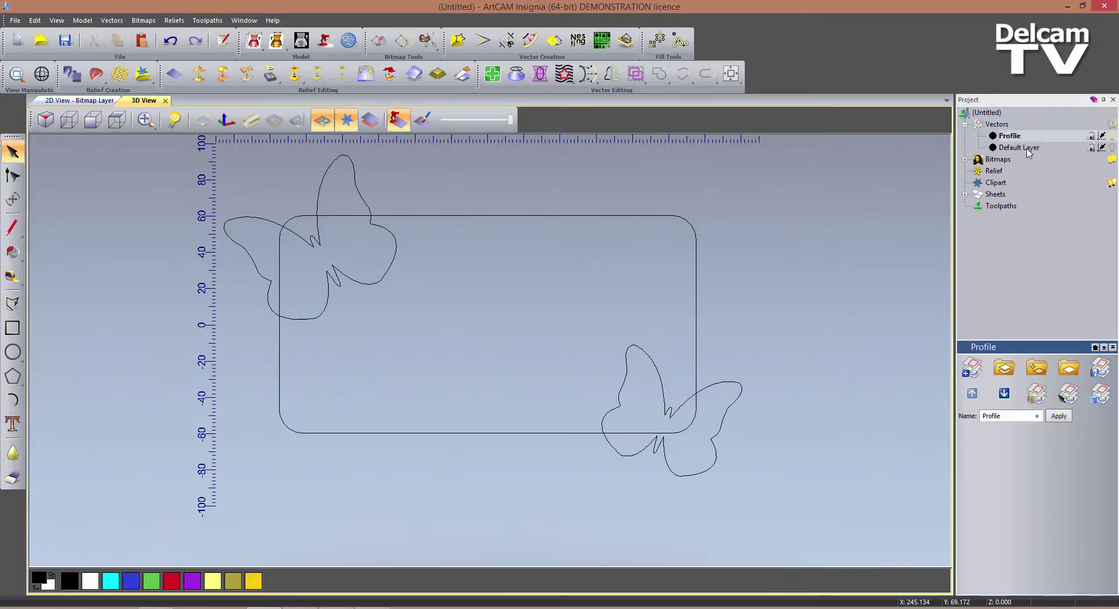
Merge the frame and butterfly outlines on the Profile layer into one outer contour, and show the relief again.
{"action": "left_click_drag", "start_coordinate": [788, 487], "coordinate": [231, 226]}
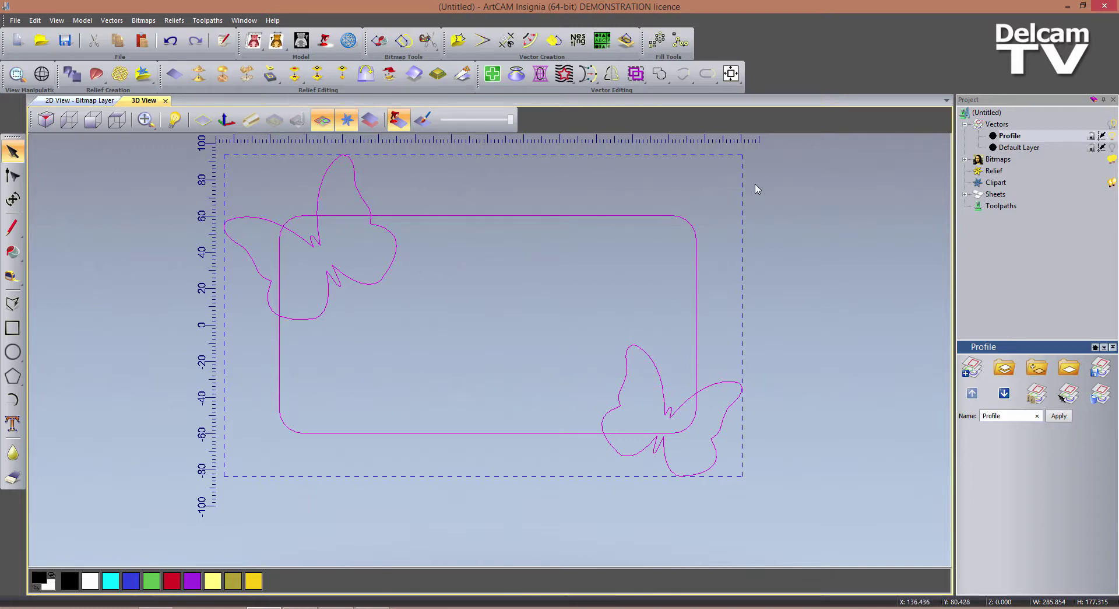
{"action": "left_click", "coordinate": [660, 75]}
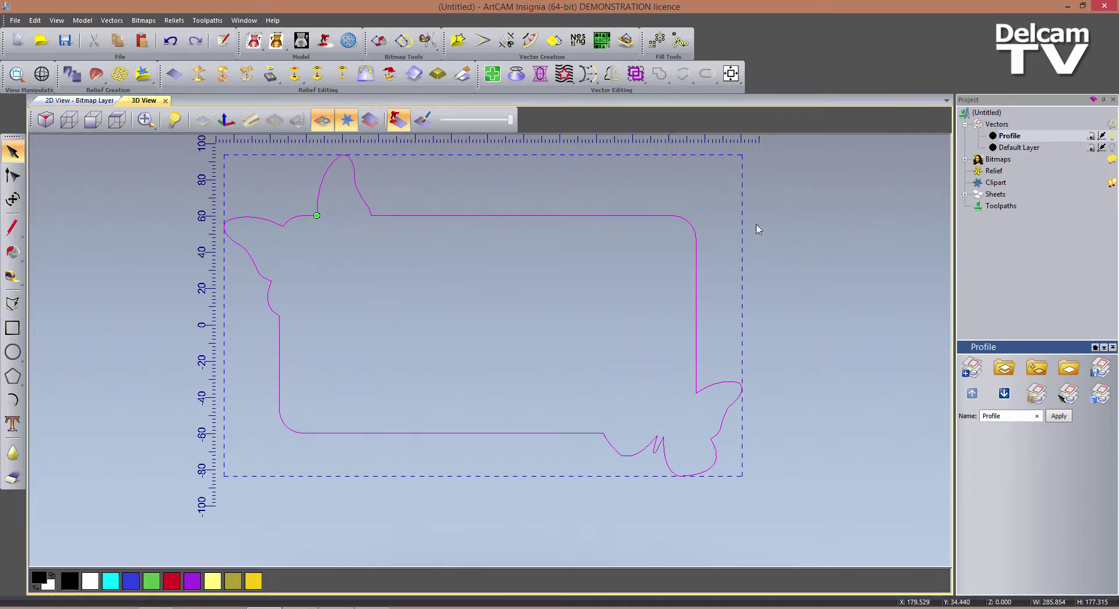
{"action": "left_click", "coordinate": [370, 120]}
{"action": "left_click_drag", "start_coordinate": [327, 175], "coordinate": [443, 295]}
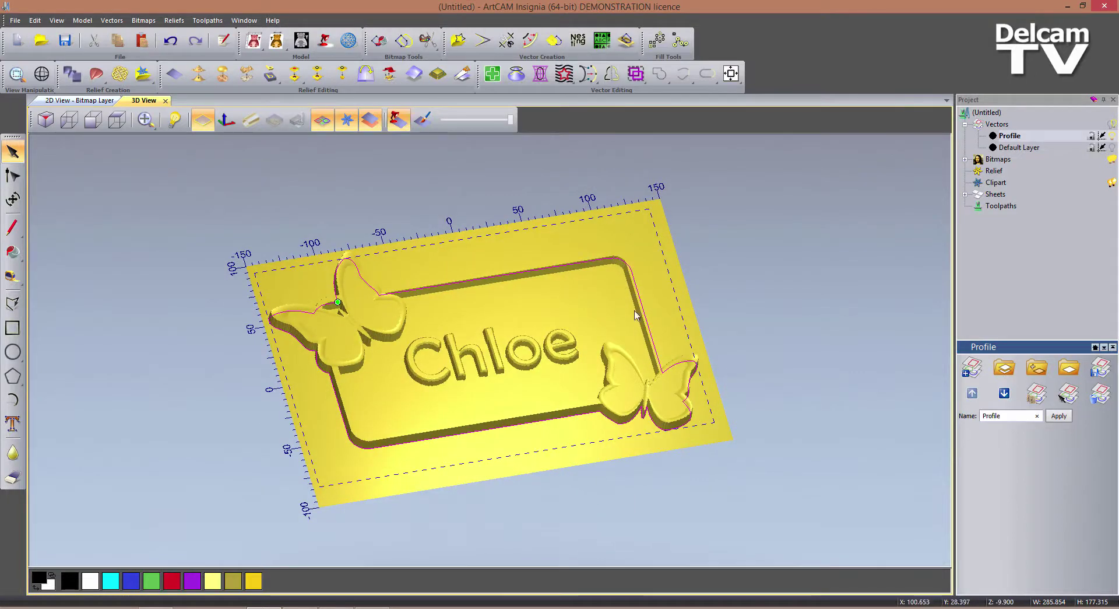
Start an outside 2D profile toolpath on the selected contour and set up the material with a thickness of 10.001 mm.
{"action": "left_click", "coordinate": [1010, 208]}
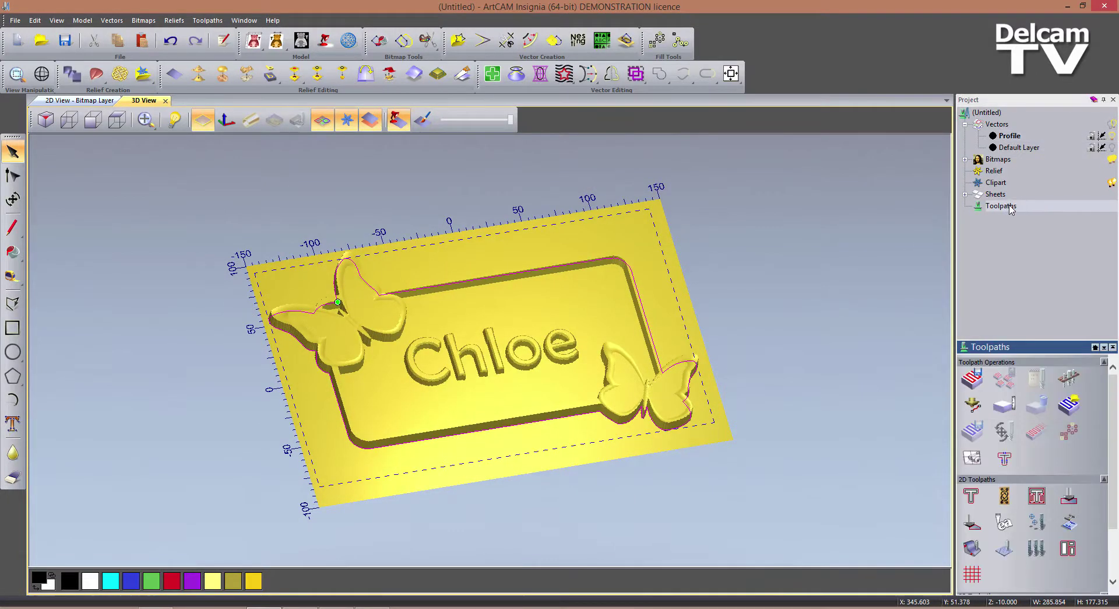
{"action": "left_click", "coordinate": [971, 496]}
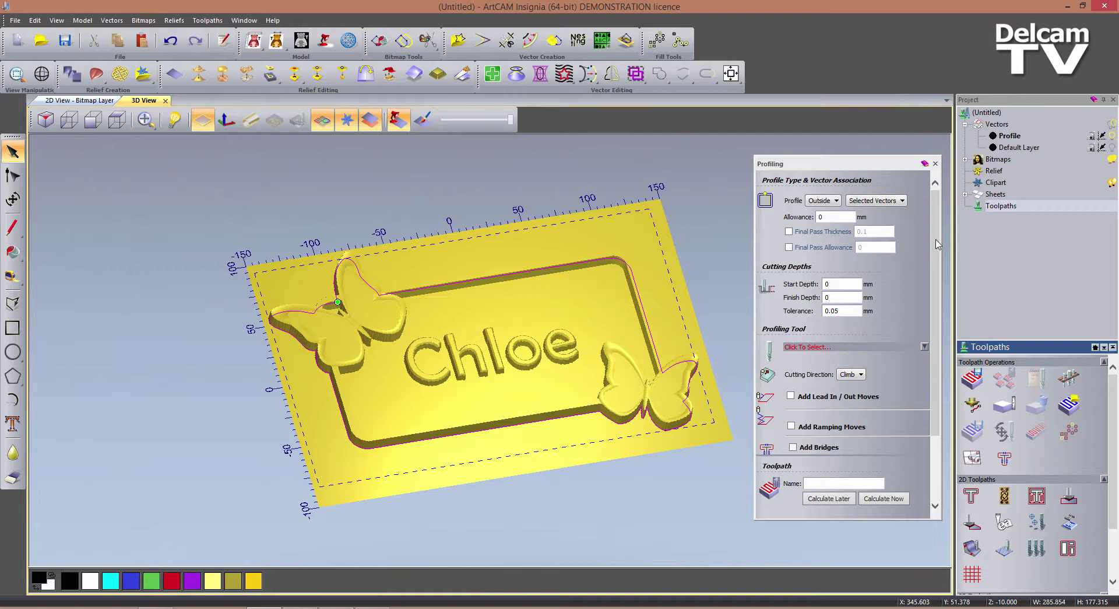
{"action": "scroll", "coordinate": [936, 244], "scroll_direction": "down", "scroll_amount": 3}
{"action": "left_click", "coordinate": [923, 436]}
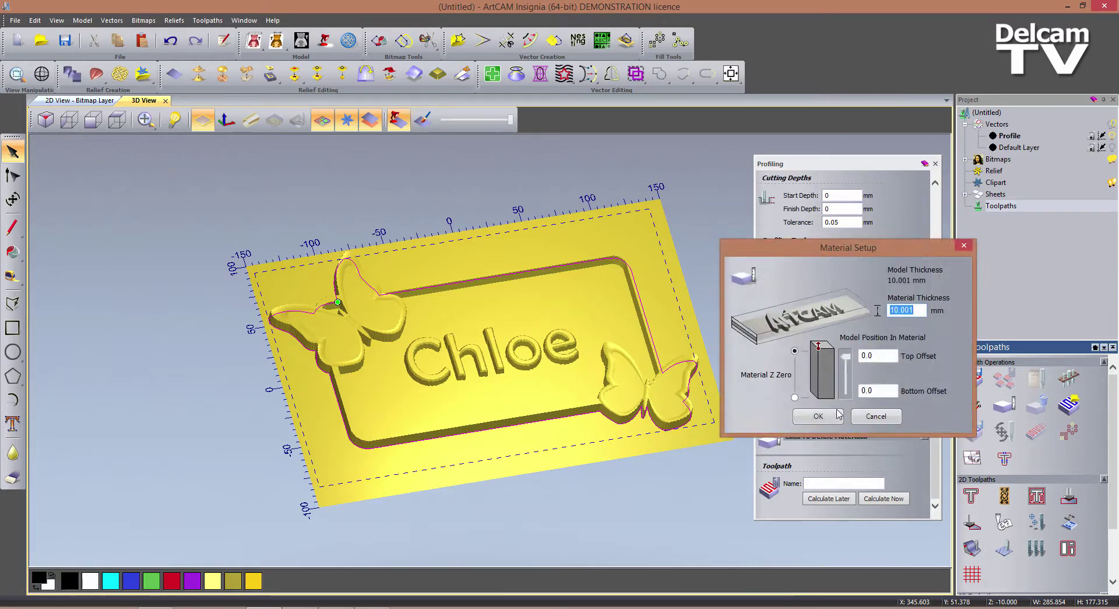
{"action": "left_click", "coordinate": [834, 415]}
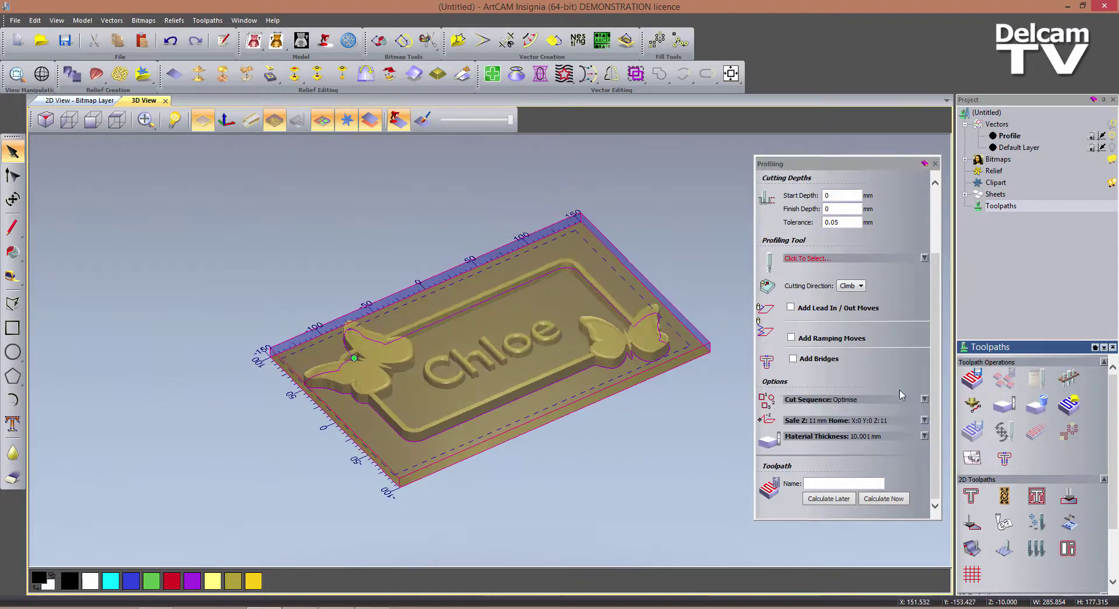
Set the profile toolpath's finish depth to 10.1 mm and choose the wood or plastic End Mill 3 mm as its tool.
{"action": "scroll", "coordinate": [933, 380], "scroll_direction": "up", "scroll_amount": 3}
{"action": "left_click", "coordinate": [845, 293]}
{"action": "type", "text": "0.1"}
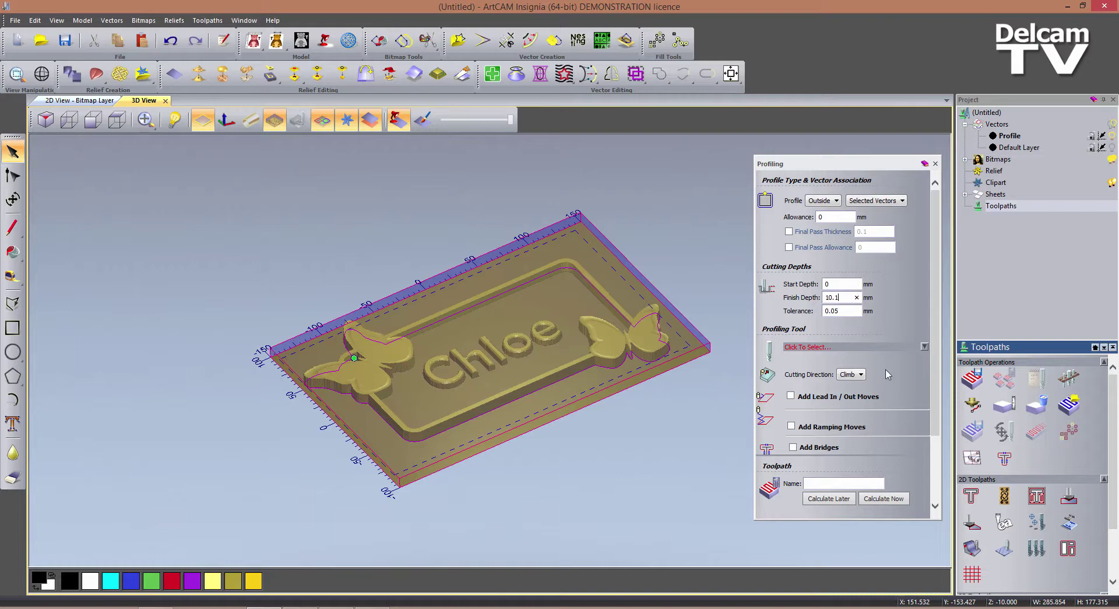
{"action": "left_click", "coordinate": [806, 346]}
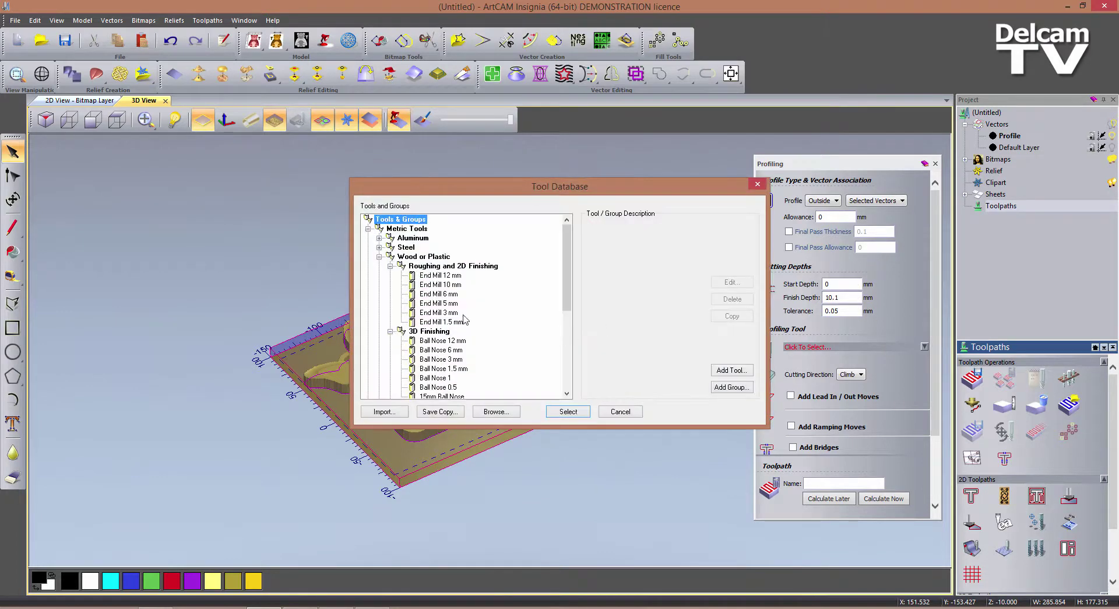
{"action": "left_click", "coordinate": [439, 312]}
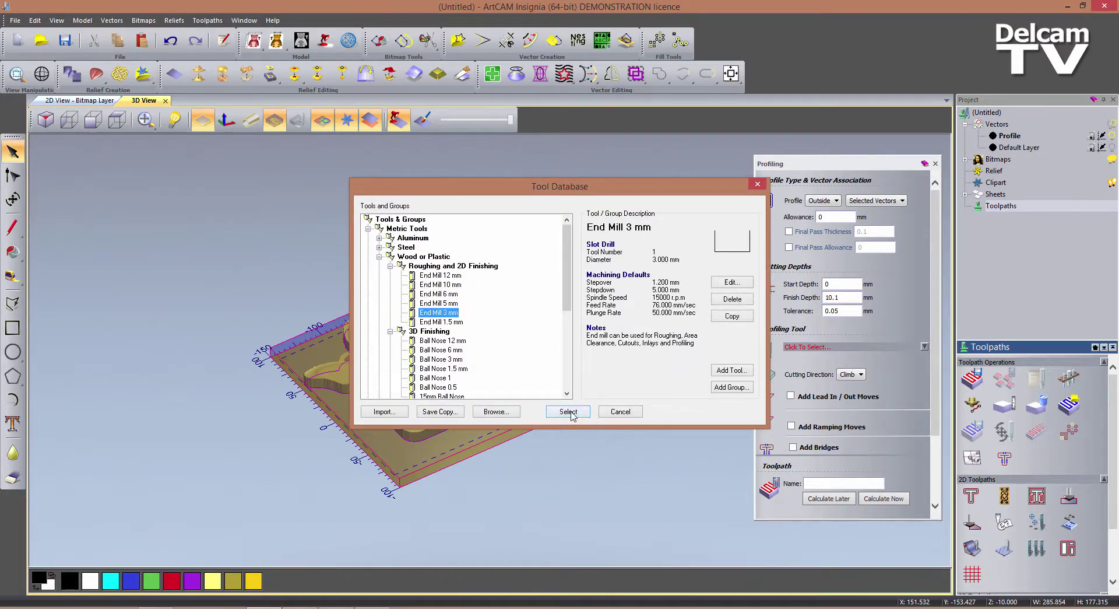
{"action": "left_click", "coordinate": [568, 411]}
Calculate the profile toolpath immediately and inspect its cutting passes around the sign up close.
{"action": "left_click_drag", "start_coordinate": [625, 357], "coordinate": [819, 446]}
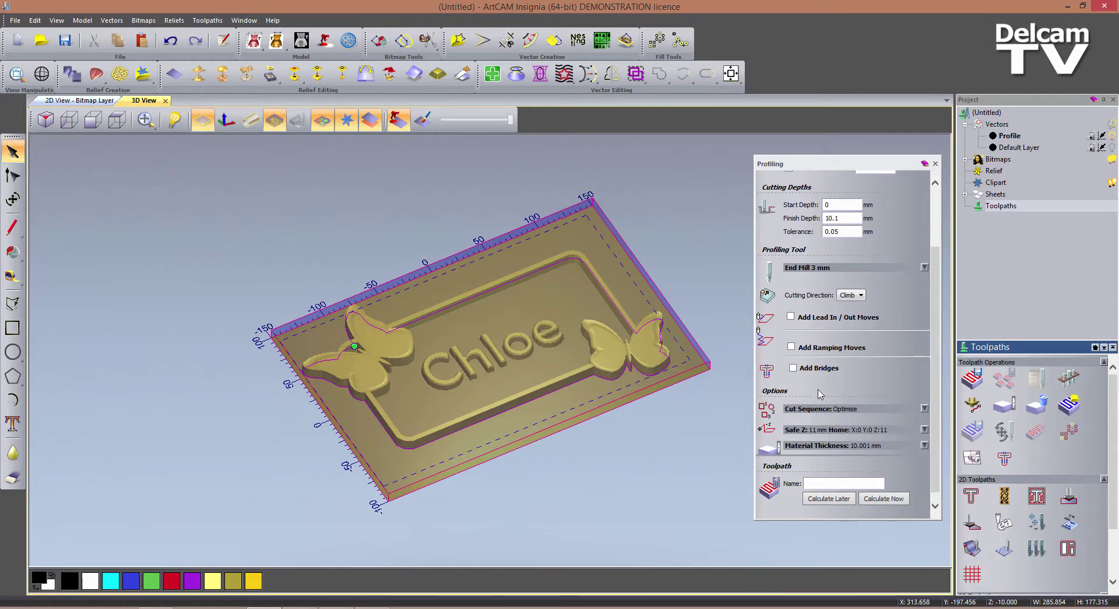
{"action": "left_click_drag", "start_coordinate": [530, 402], "coordinate": [563, 401]}
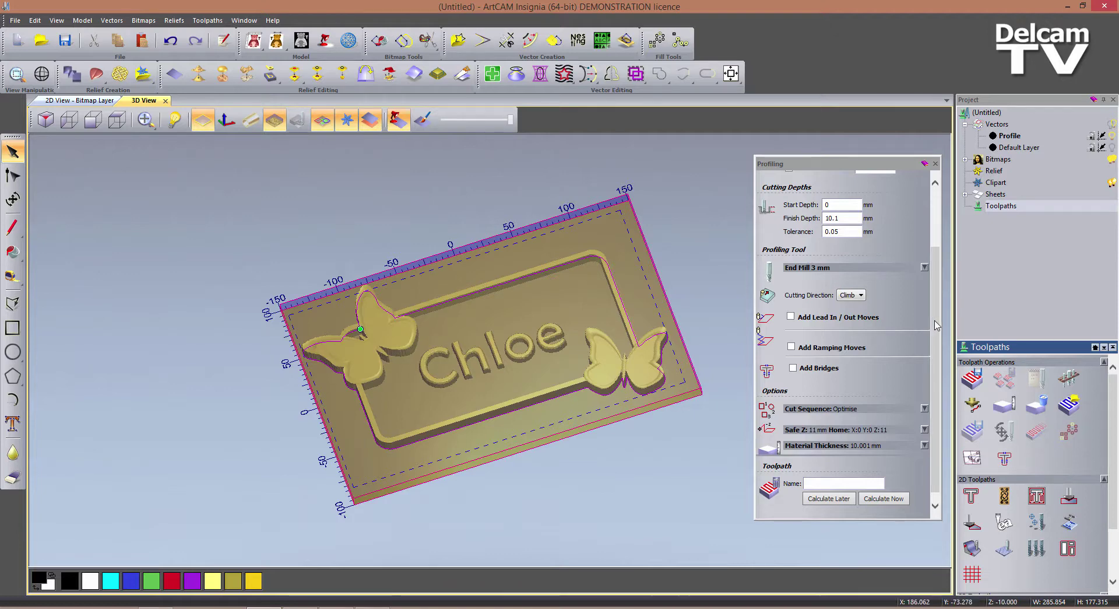
{"action": "scroll", "coordinate": [931, 348], "scroll_direction": "down", "scroll_amount": 1}
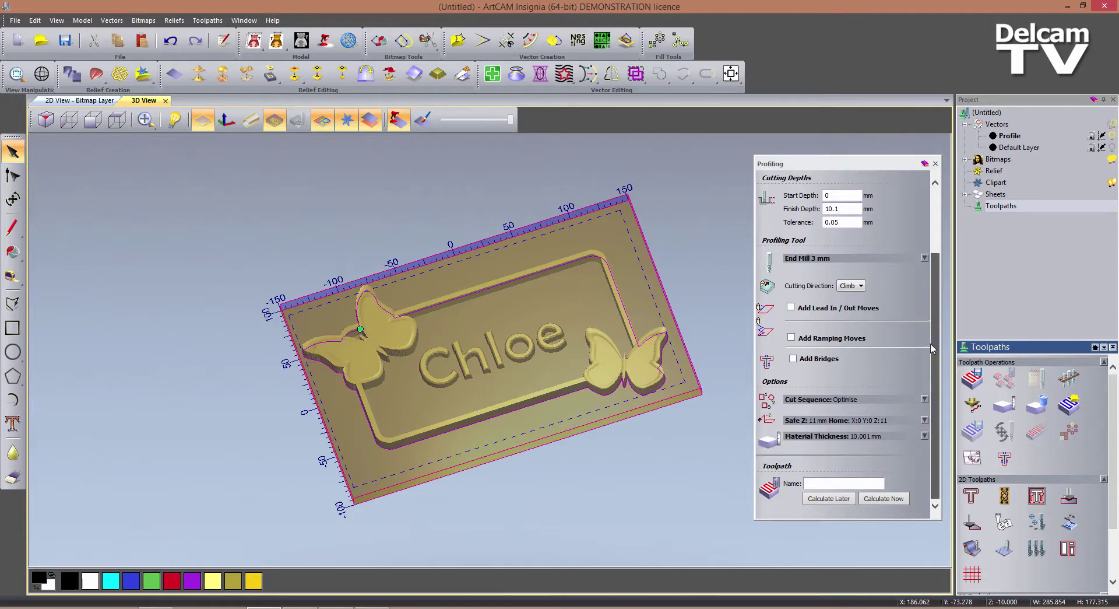
{"action": "left_click", "coordinate": [883, 498]}
{"action": "left_click_drag", "start_coordinate": [482, 361], "coordinate": [481, 393]}
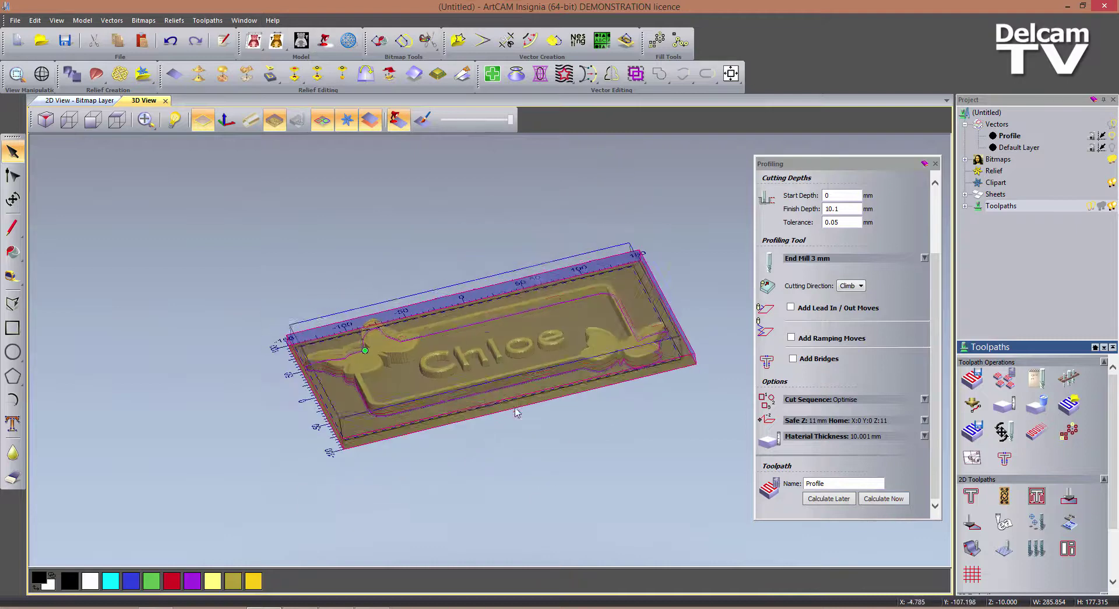
{"action": "scroll", "coordinate": [481, 394], "scroll_direction": "up", "scroll_amount": 3}
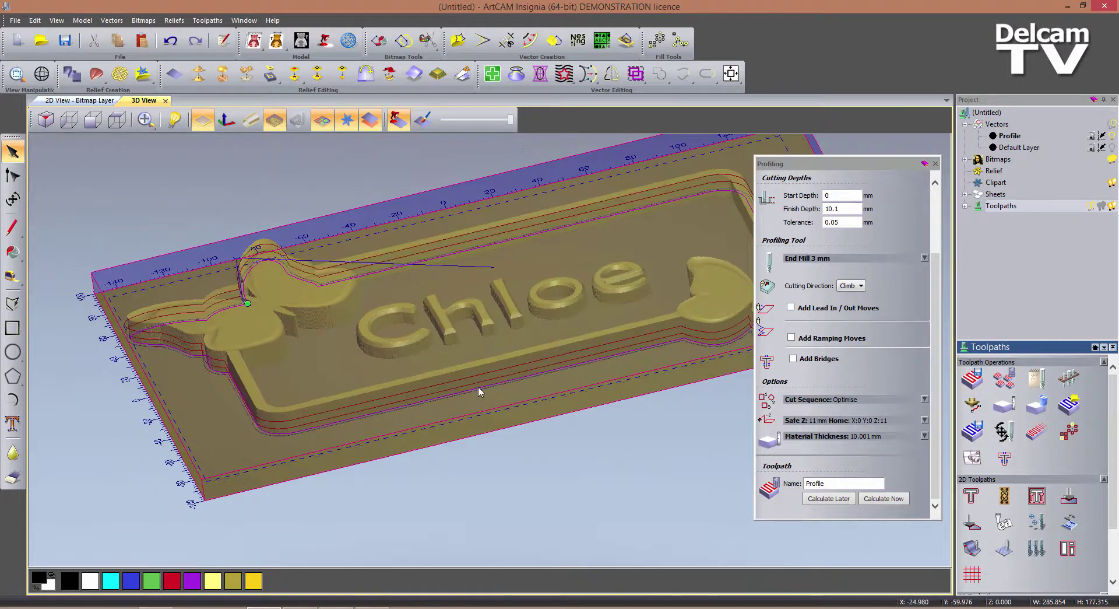
{"action": "left_click_drag", "start_coordinate": [558, 407], "coordinate": [588, 395]}
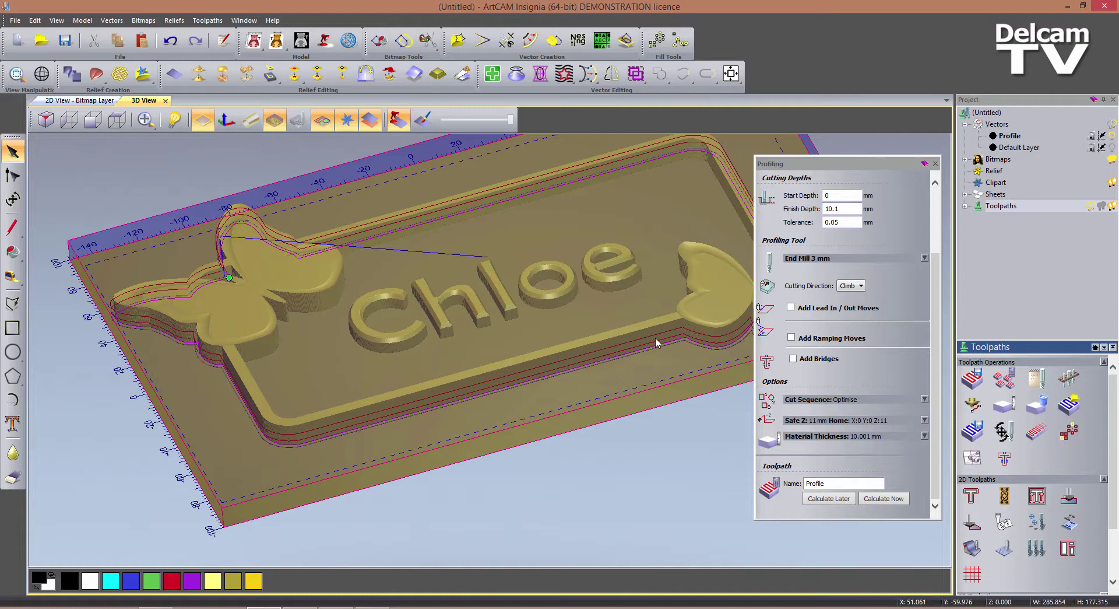
Close the profiling settings, expand the project's toolpath list and hide all toolpaths in the 3D view.
{"action": "left_click", "coordinate": [935, 164]}
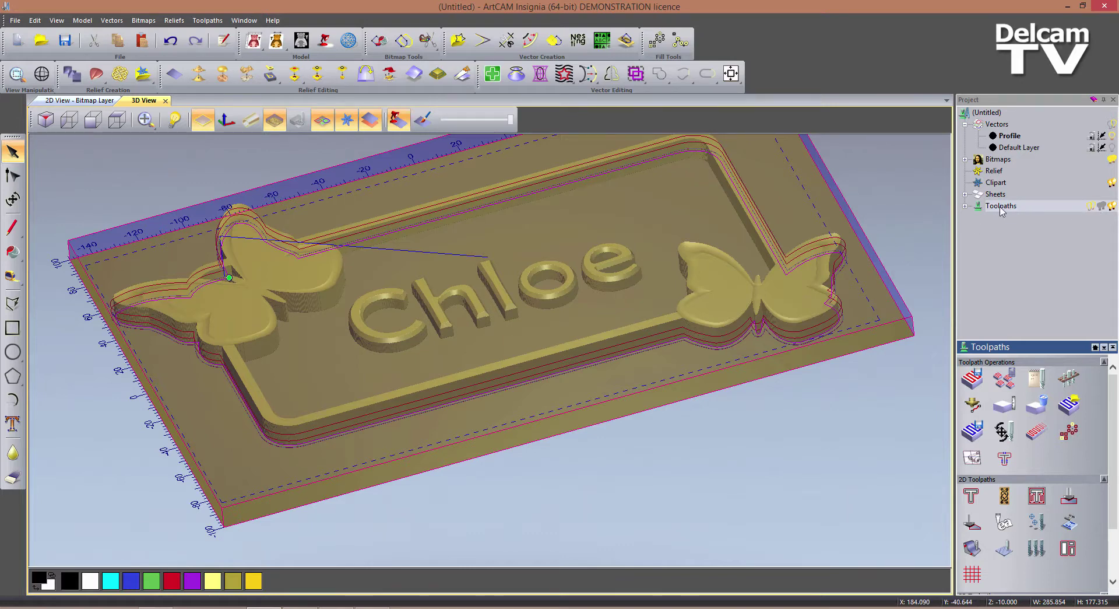
{"action": "left_click", "coordinate": [966, 206]}
{"action": "left_click", "coordinate": [1094, 207]}
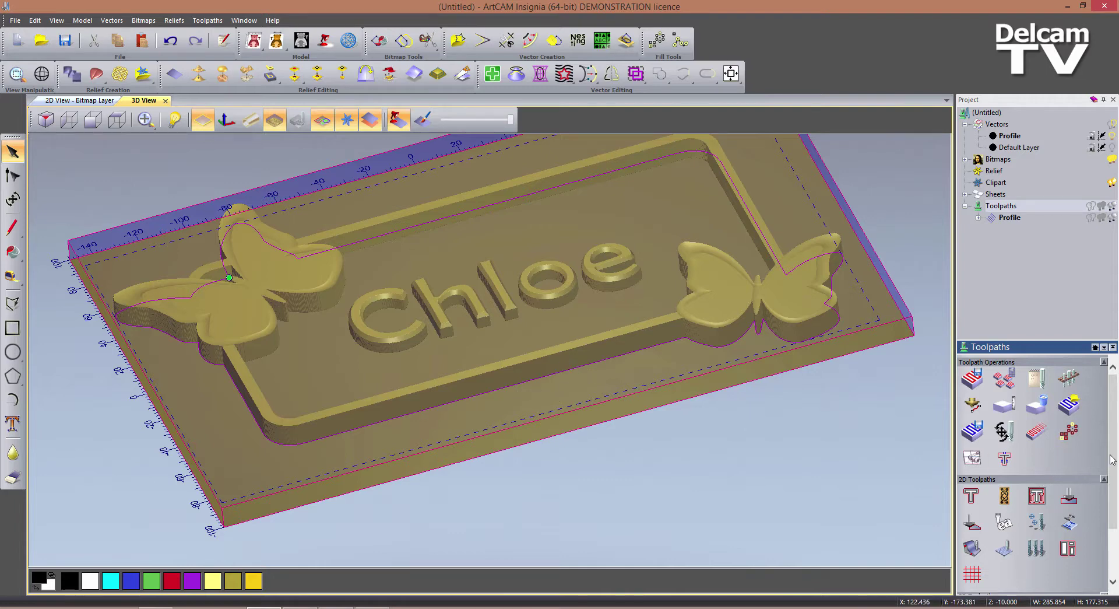
Start a Machine Relief 3D toolpath that machines the area inside the selected outer contour.
{"action": "scroll", "coordinate": [1111, 459], "scroll_direction": "down", "scroll_amount": 3}
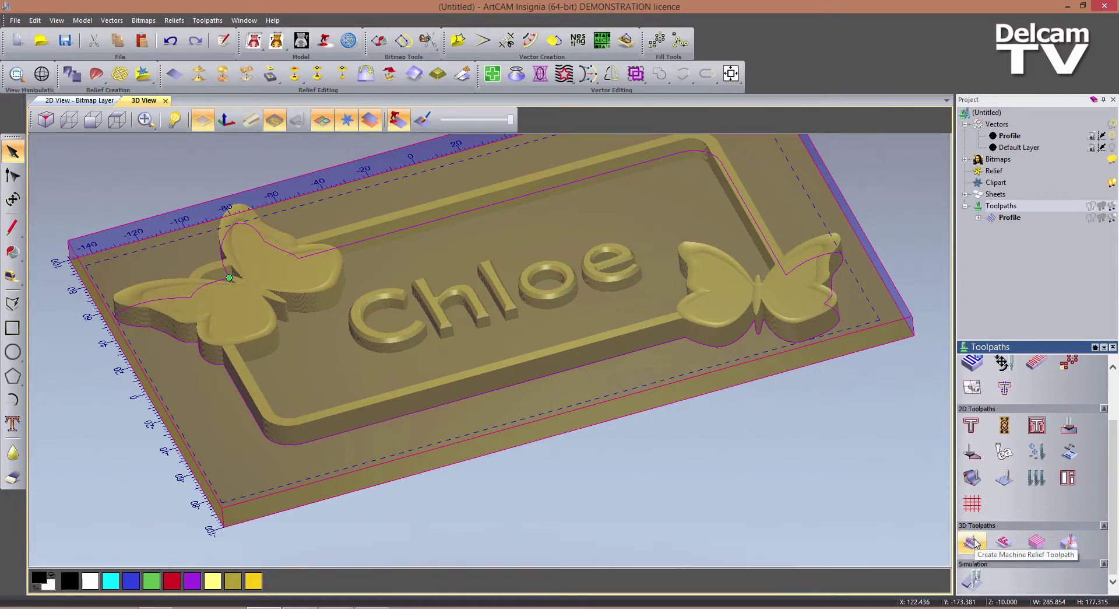
{"action": "left_click", "coordinate": [972, 542]}
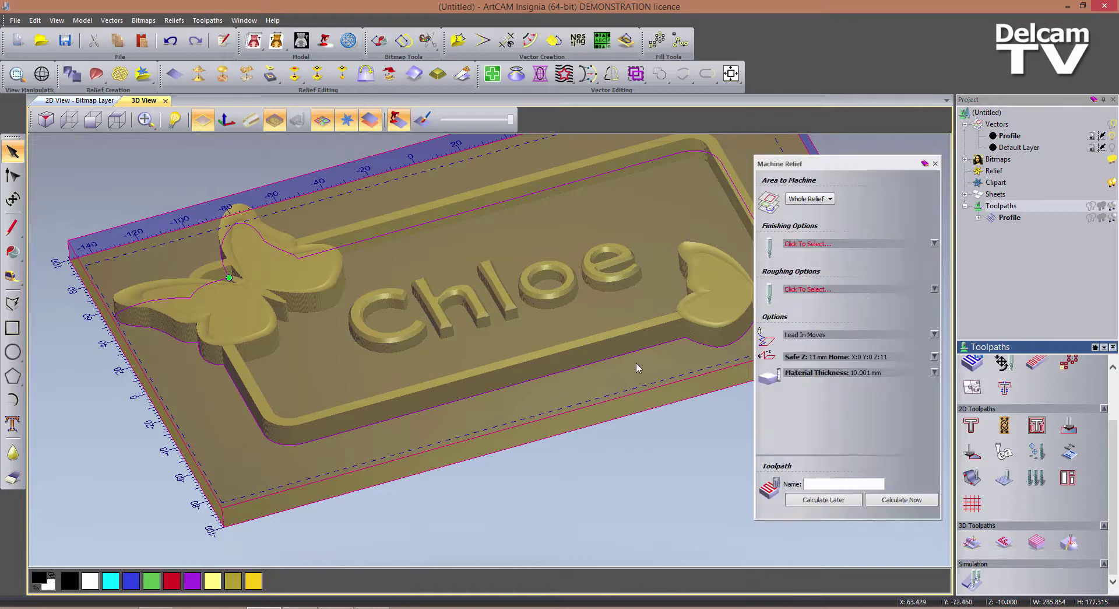
{"action": "left_click", "coordinate": [815, 200]}
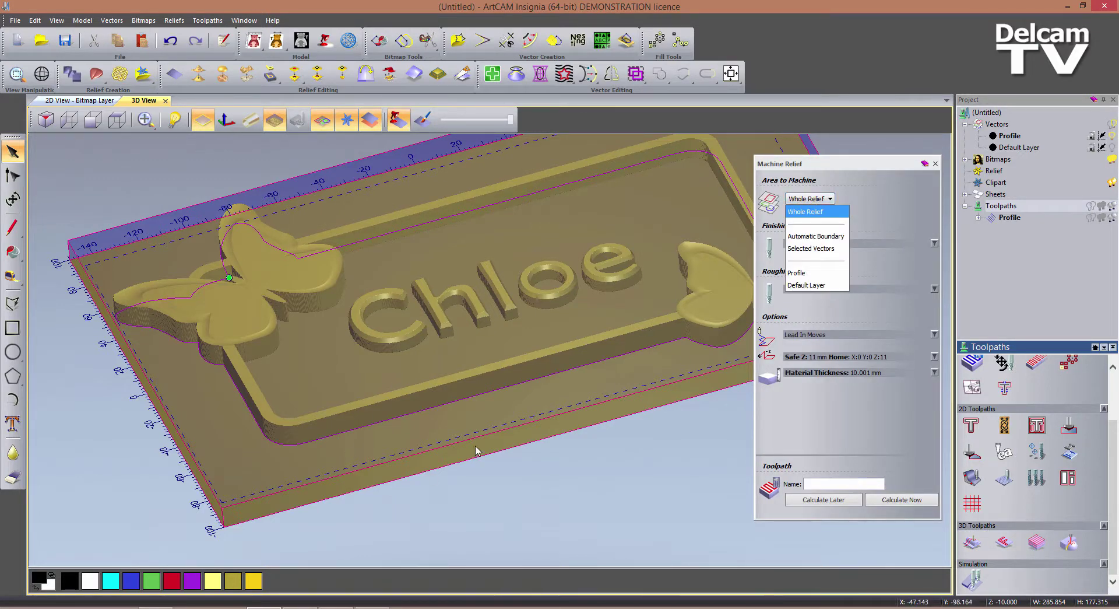
{"action": "left_click", "coordinate": [828, 253]}
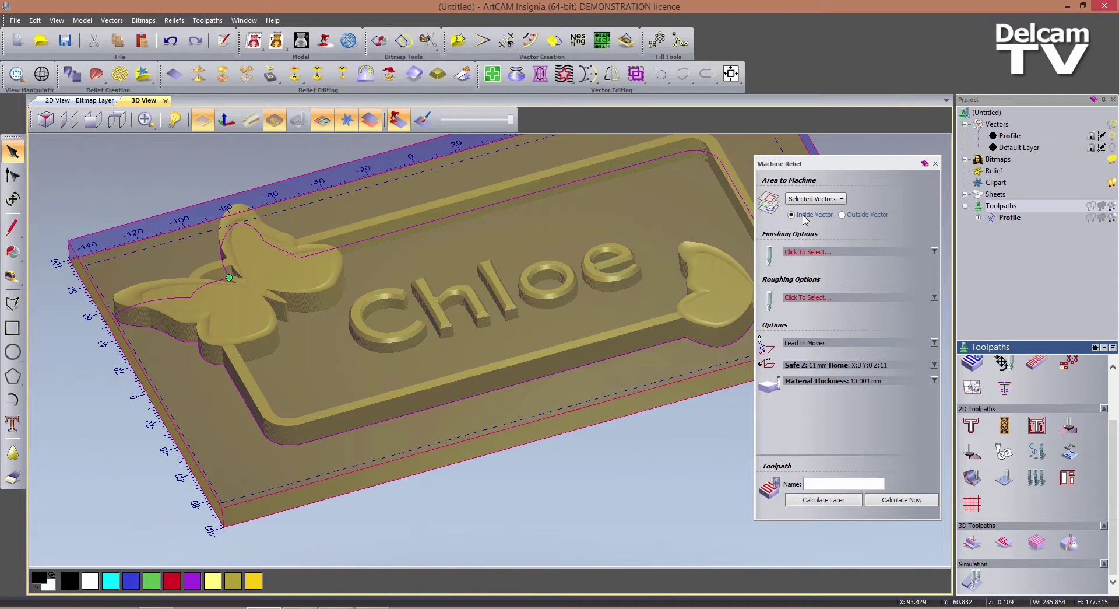
Choose the wood or plastic Ball Nose 1.5 mm as the relief's finishing tool and End Mill 5 mm as its roughing tool.
{"action": "left_click", "coordinate": [833, 256]}
{"action": "scroll", "coordinate": [466, 330], "scroll_direction": "down", "scroll_amount": 1}
{"action": "left_click", "coordinate": [457, 350]}
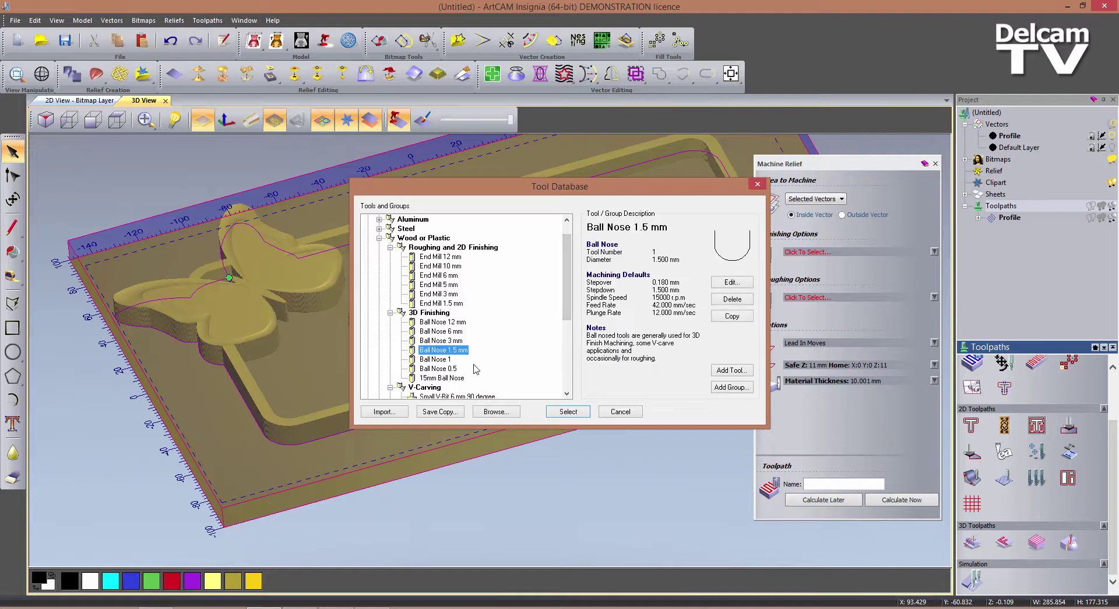
{"action": "left_click", "coordinate": [569, 411]}
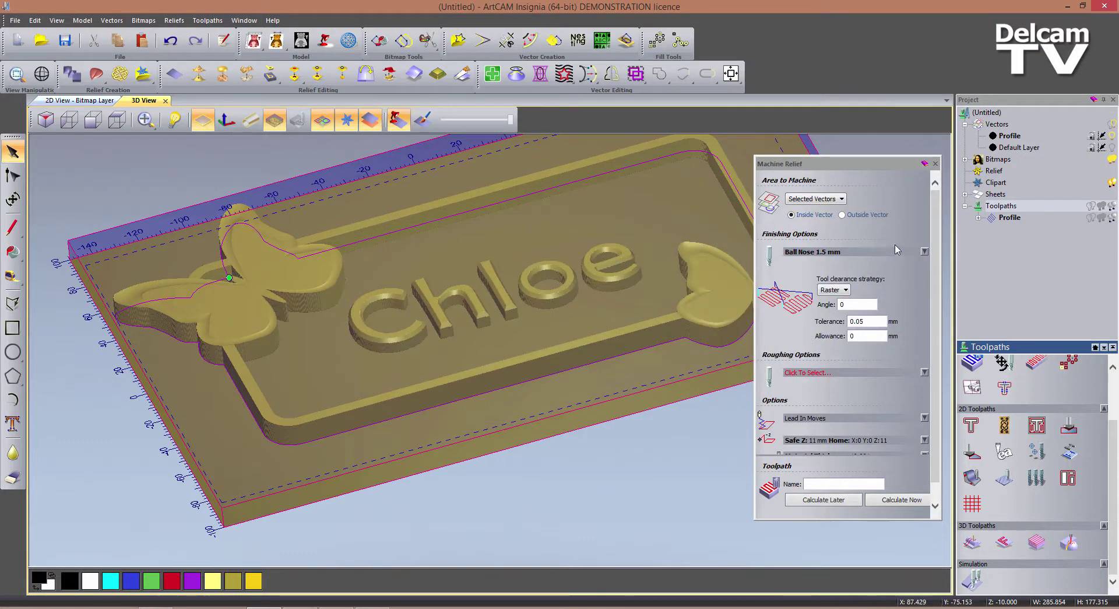
{"action": "scroll", "coordinate": [886, 329], "scroll_direction": "down", "scroll_amount": 1}
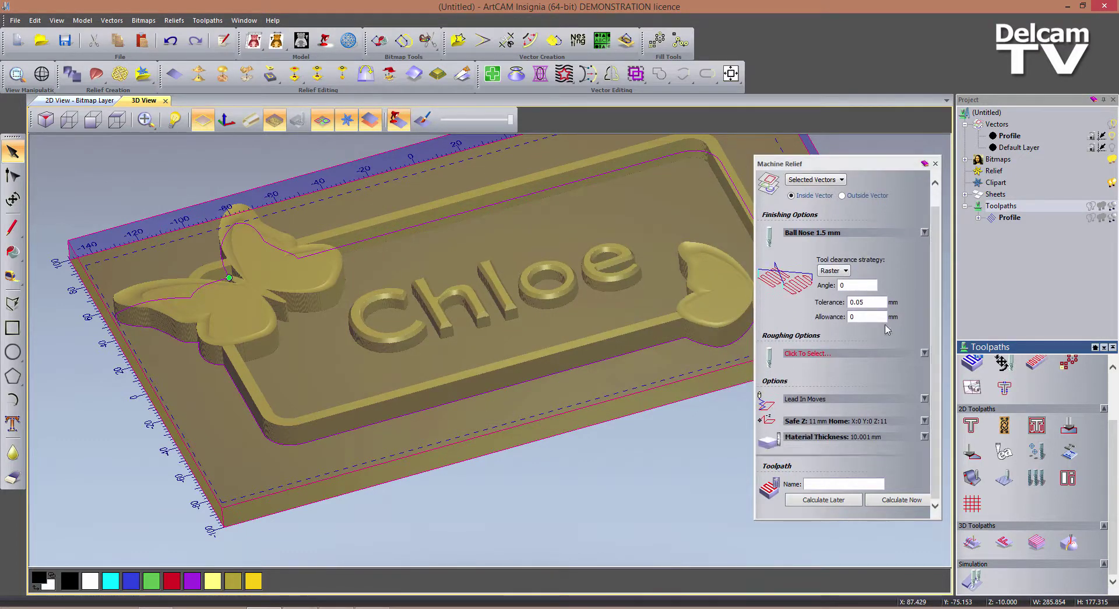
{"action": "left_click", "coordinate": [858, 359]}
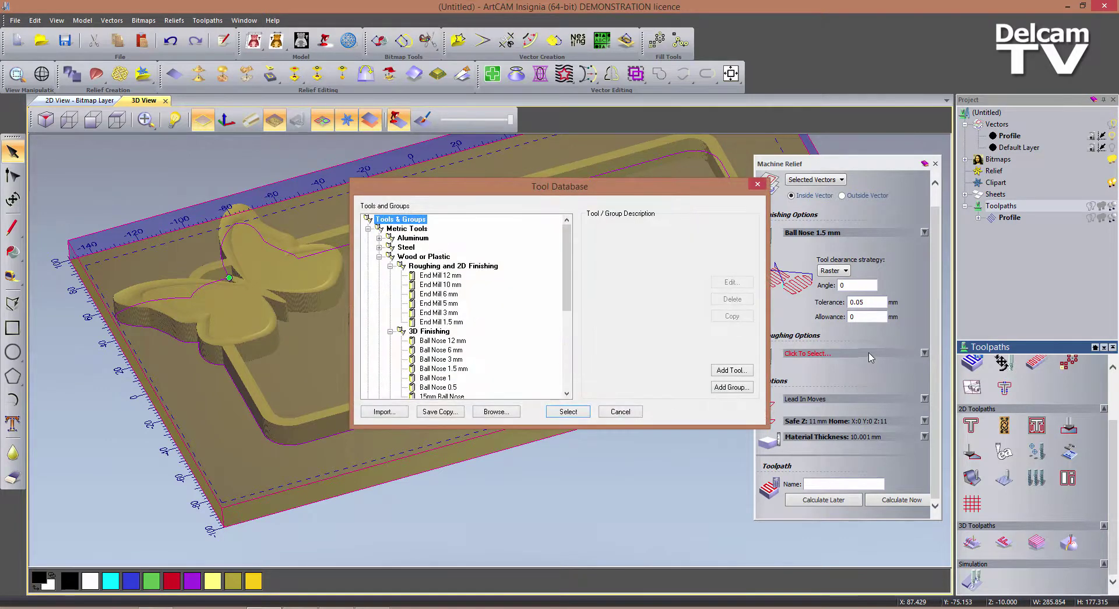
{"action": "left_click", "coordinate": [438, 302]}
{"action": "left_click", "coordinate": [569, 411]}
{"action": "scroll", "coordinate": [935, 320], "scroll_direction": "down", "scroll_amount": 3}
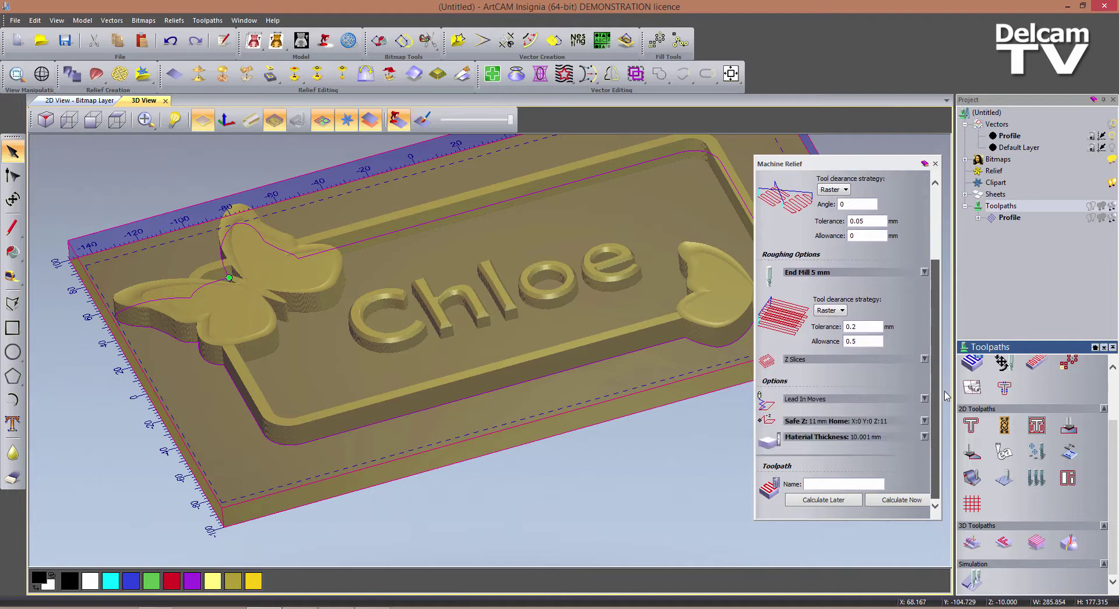
Calculate the machine relief toolpath immediately, close its settings and inspect the passes from different angles.
{"action": "left_click", "coordinate": [909, 500]}
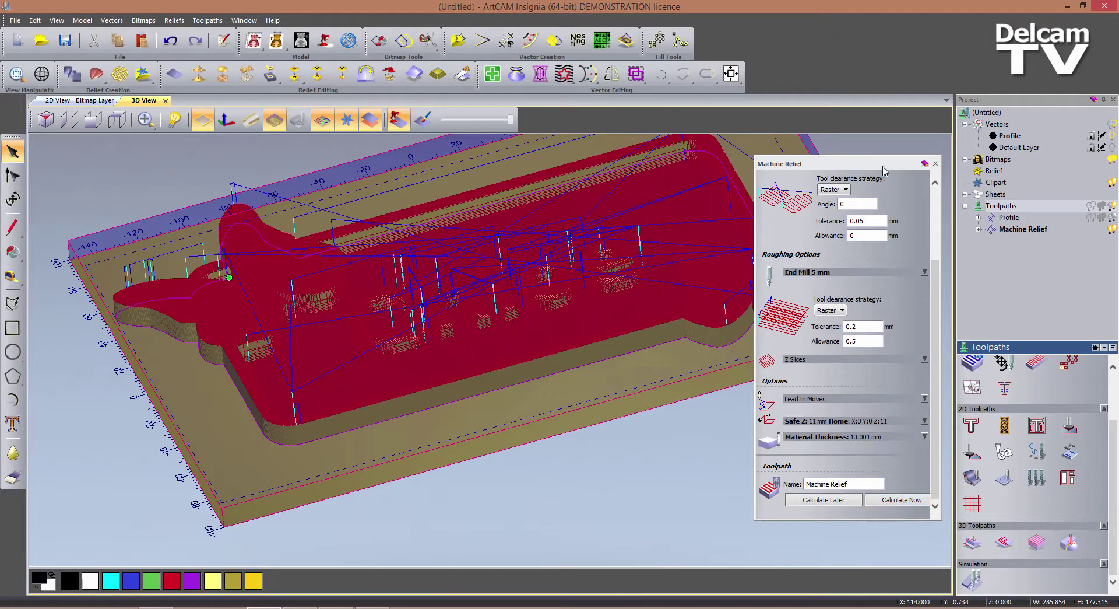
{"action": "left_click", "coordinate": [936, 163]}
{"action": "left_click_drag", "start_coordinate": [676, 274], "coordinate": [698, 296]}
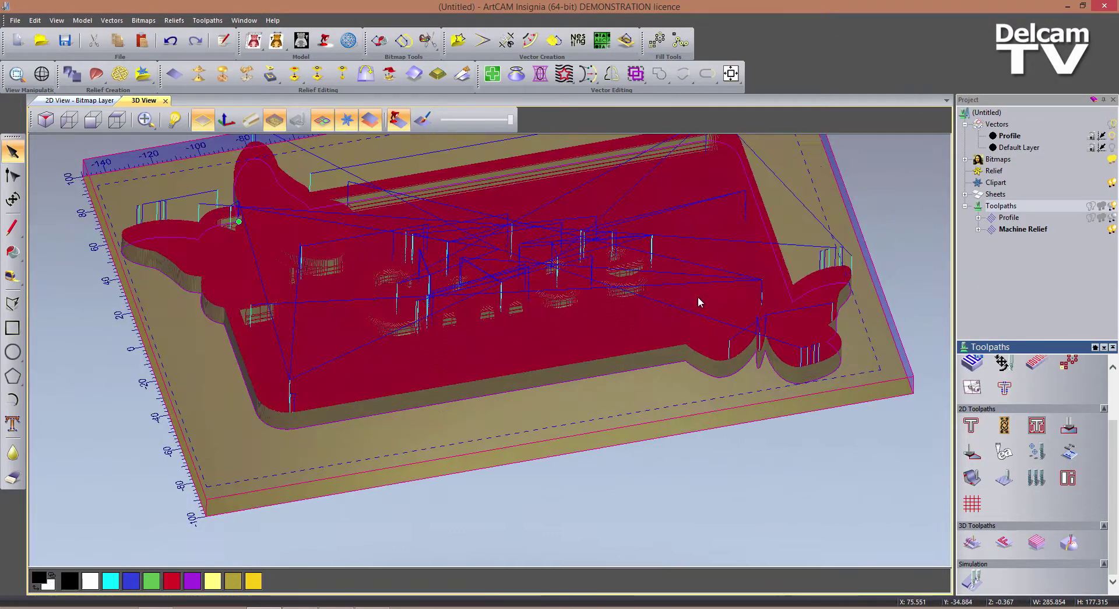
{"action": "left_click_drag", "start_coordinate": [699, 334], "coordinate": [701, 370]}
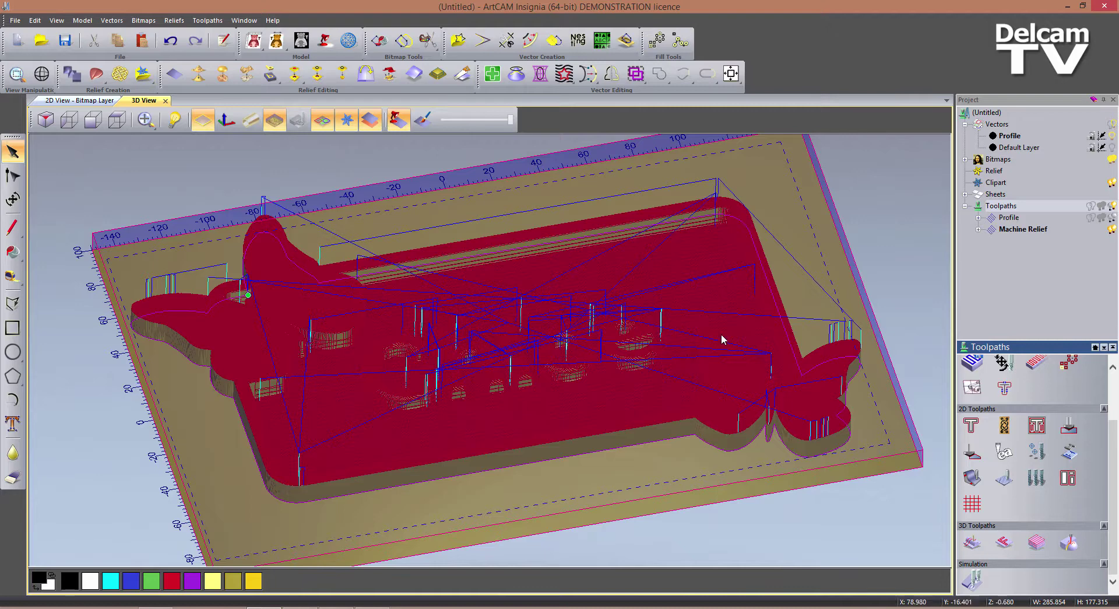
Simulate all toolpaths on the whole model at high detail resolution and view the simulated result.
{"action": "right_click", "coordinate": [1009, 206]}
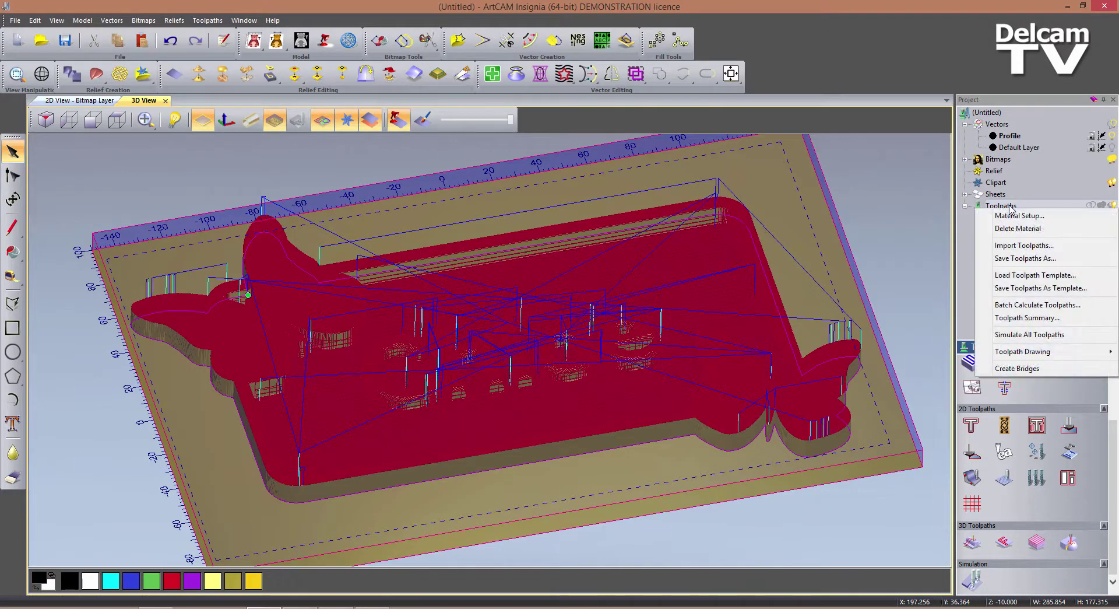
{"action": "left_click", "coordinate": [1053, 336]}
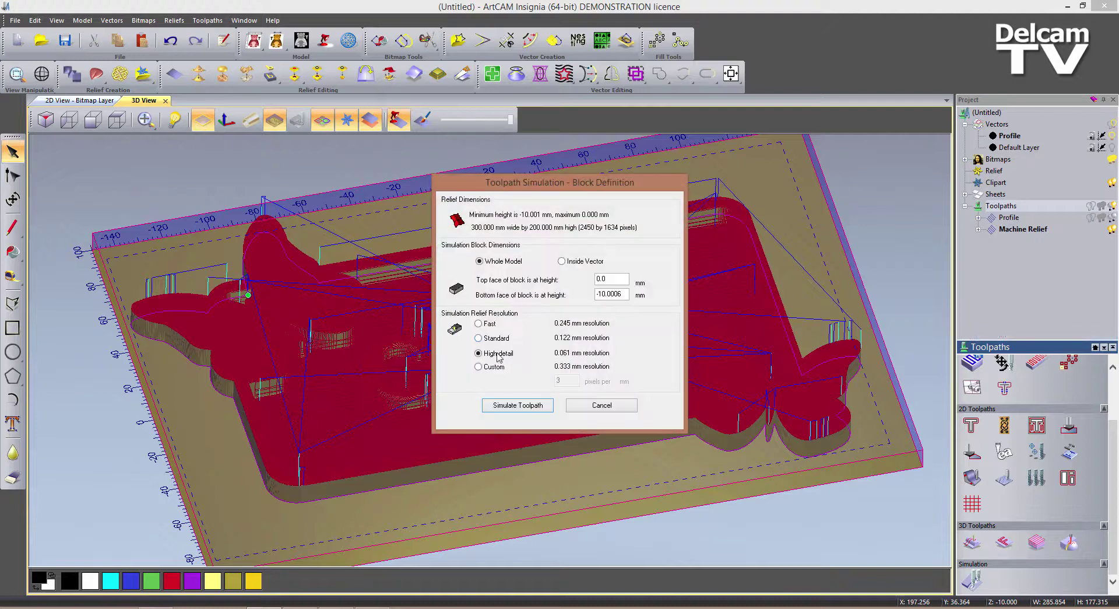
{"action": "left_click", "coordinate": [518, 405]}
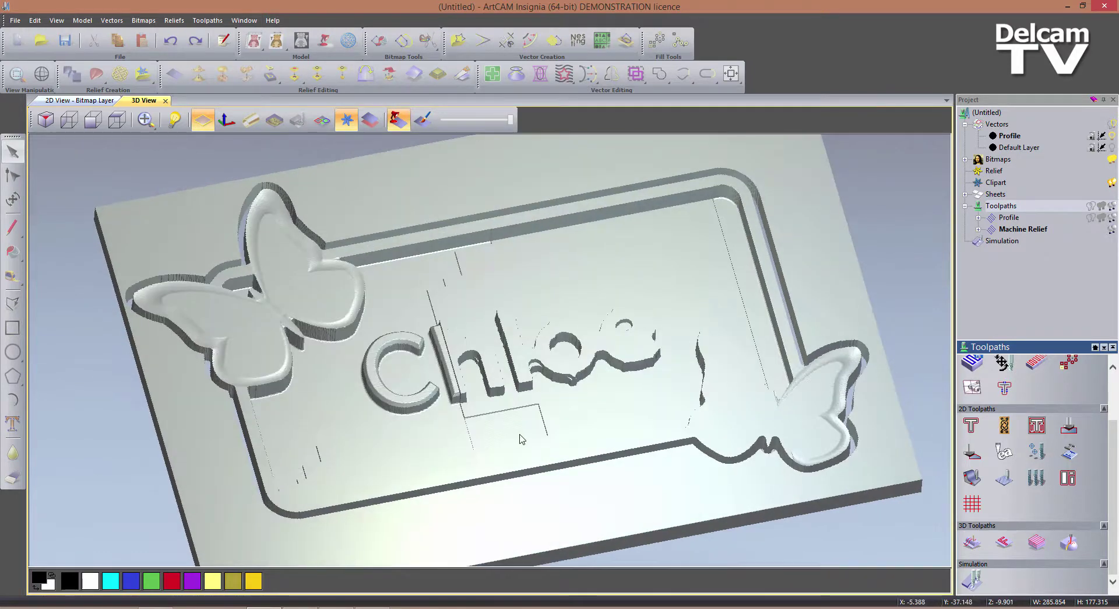
{"action": "left_click_drag", "start_coordinate": [559, 422], "coordinate": [560, 457]}
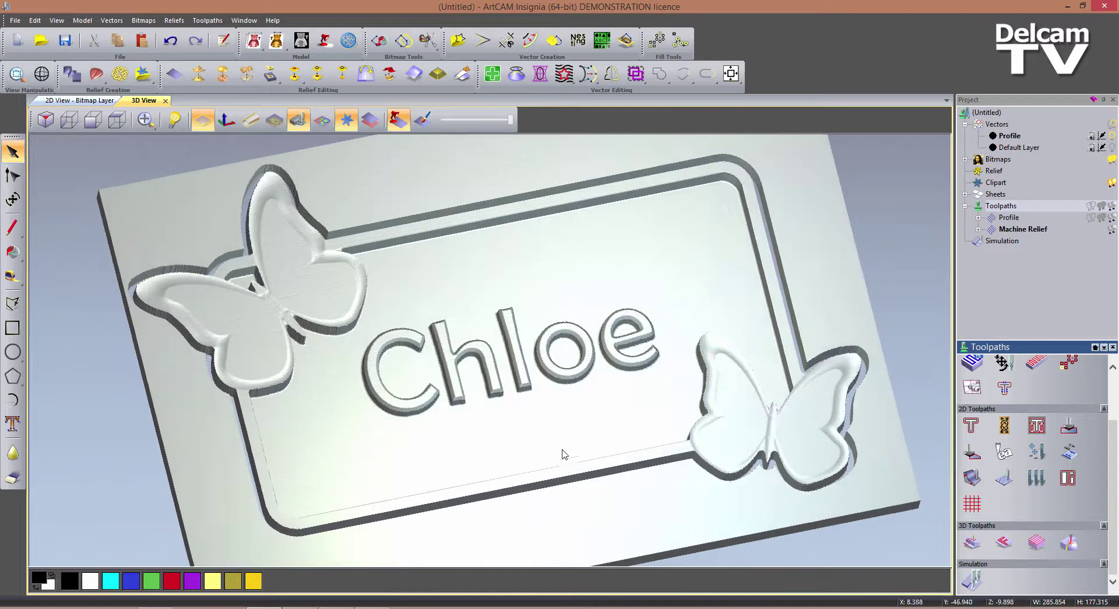
Delete the waste material around the simulated sign, leave the tool and look at the cut-out sign from several angles.
{"action": "left_click", "coordinate": [1013, 242]}
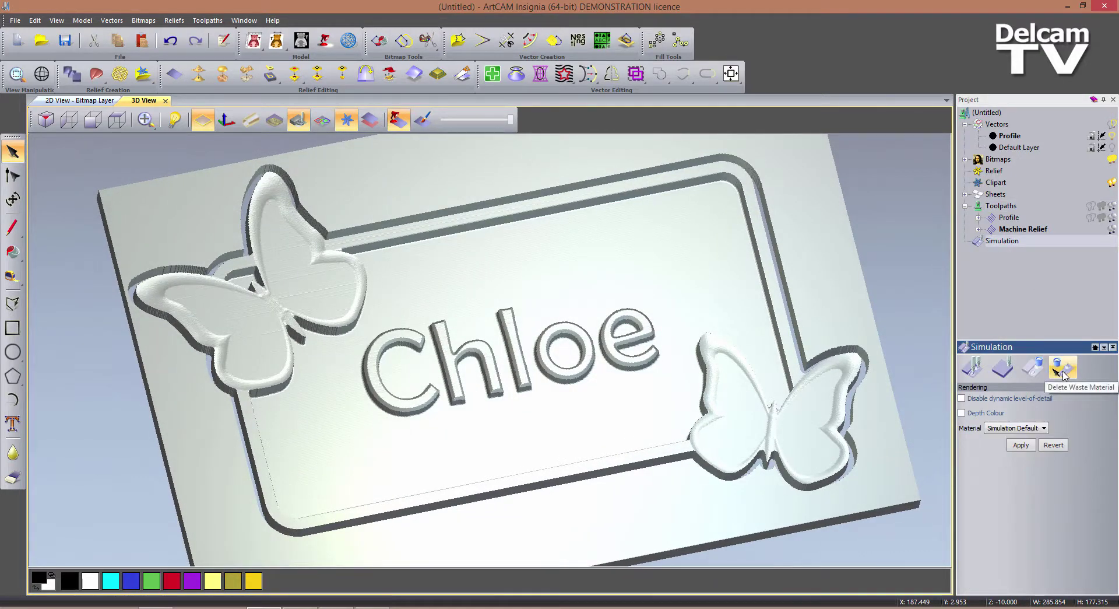
{"action": "left_click", "coordinate": [1062, 373]}
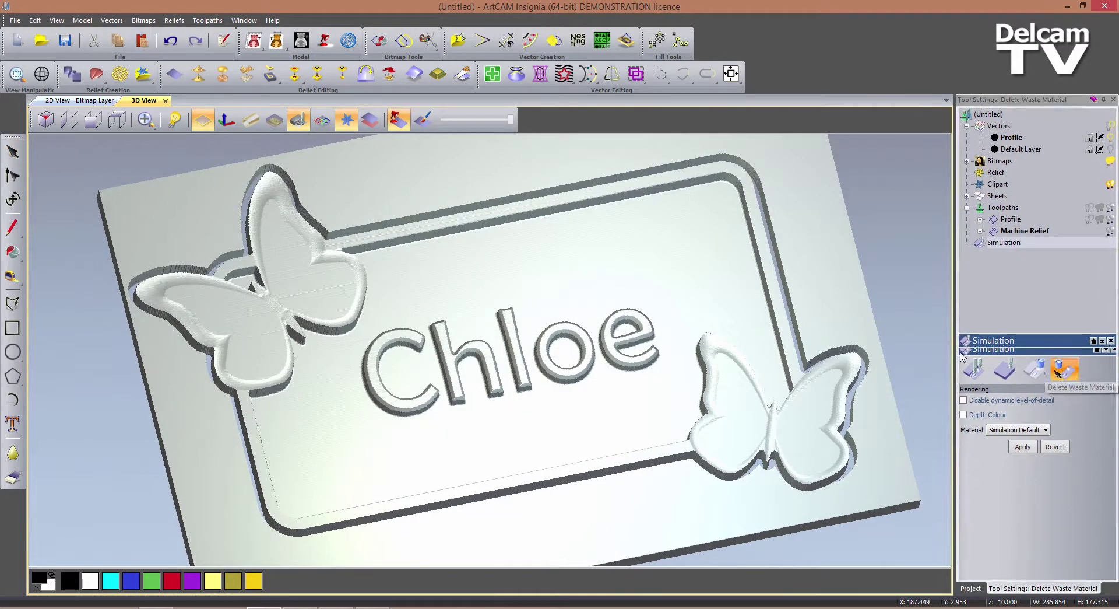
{"action": "left_click", "coordinate": [825, 304]}
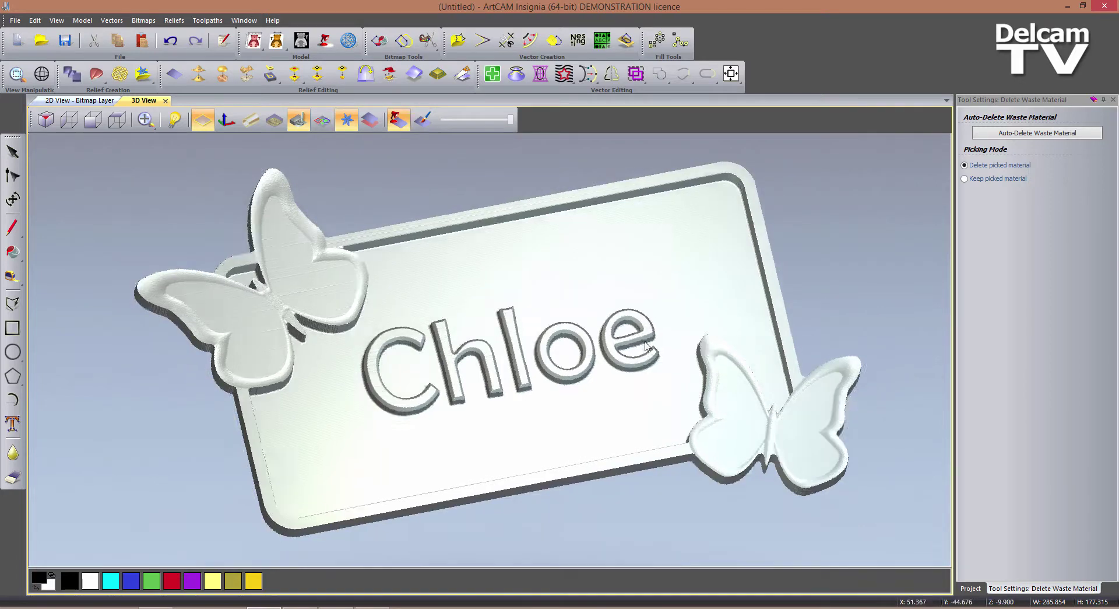
{"action": "left_click_drag", "start_coordinate": [569, 346], "coordinate": [593, 355]}
{"action": "left_click", "coordinate": [1113, 99]}
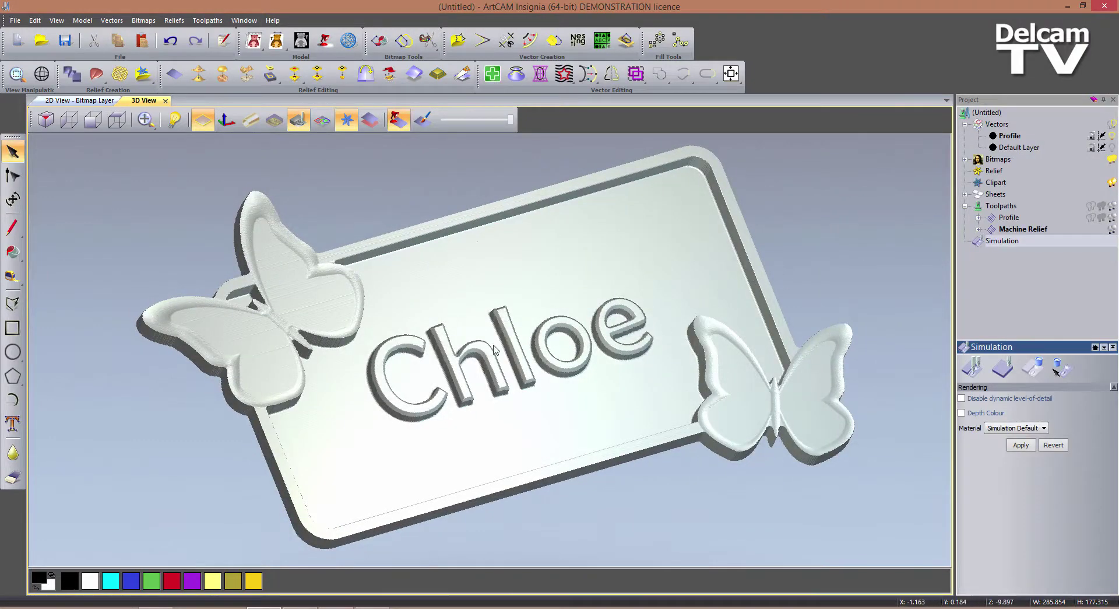
{"action": "left_click_drag", "start_coordinate": [548, 336], "coordinate": [497, 290]}
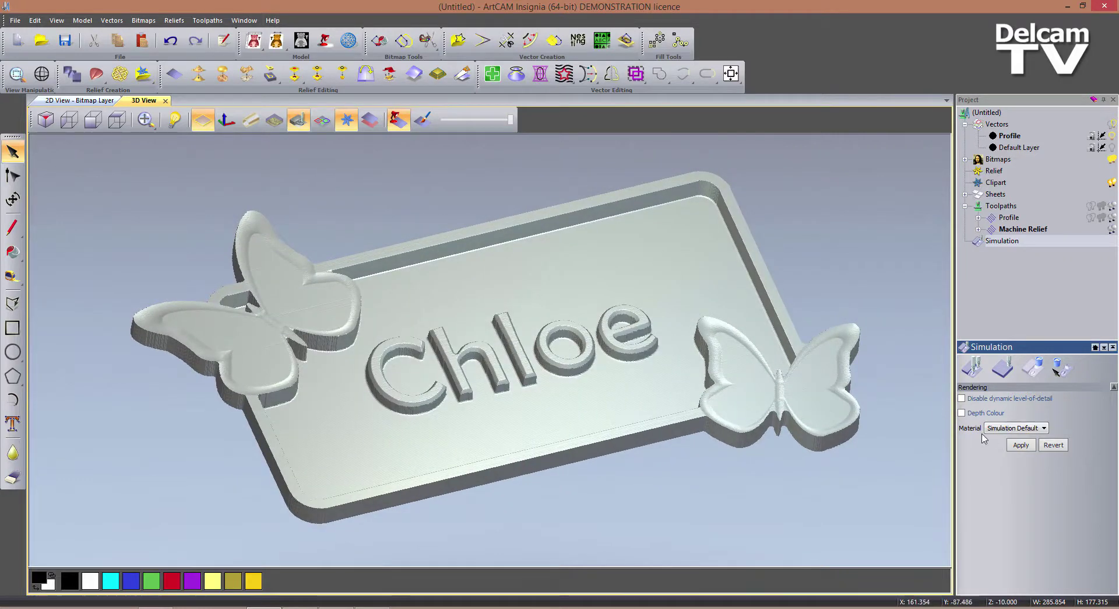
Apply the Medium Oak (H) material to the simulation and view the rendered sign.
{"action": "left_click", "coordinate": [1015, 428]}
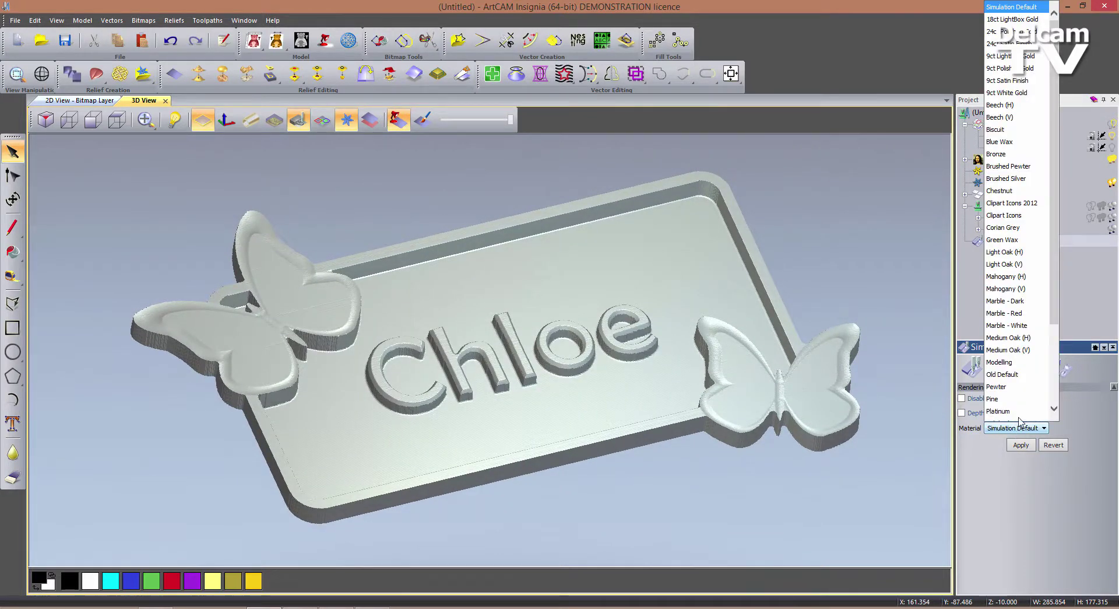
{"action": "left_click", "coordinate": [1021, 330]}
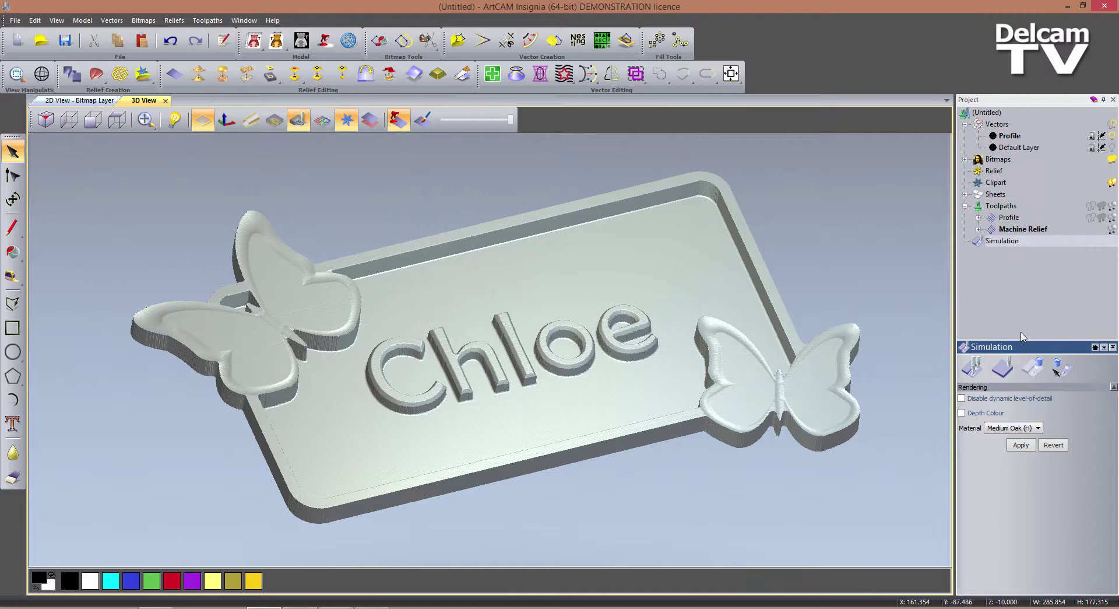
{"action": "left_click", "coordinate": [1021, 445]}
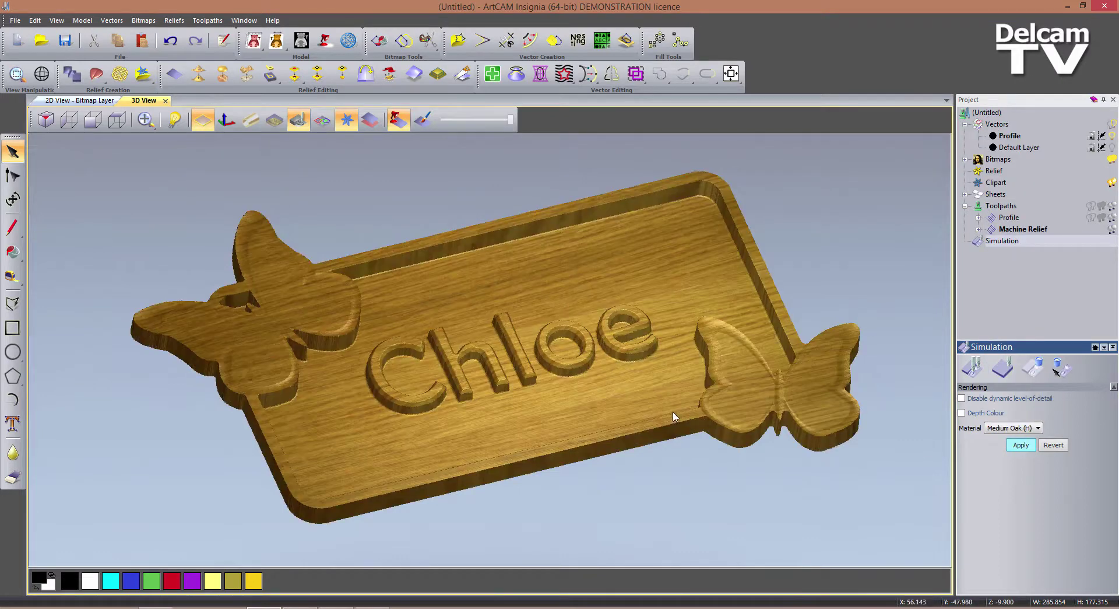
{"action": "left_click_drag", "start_coordinate": [608, 435], "coordinate": [569, 414]}
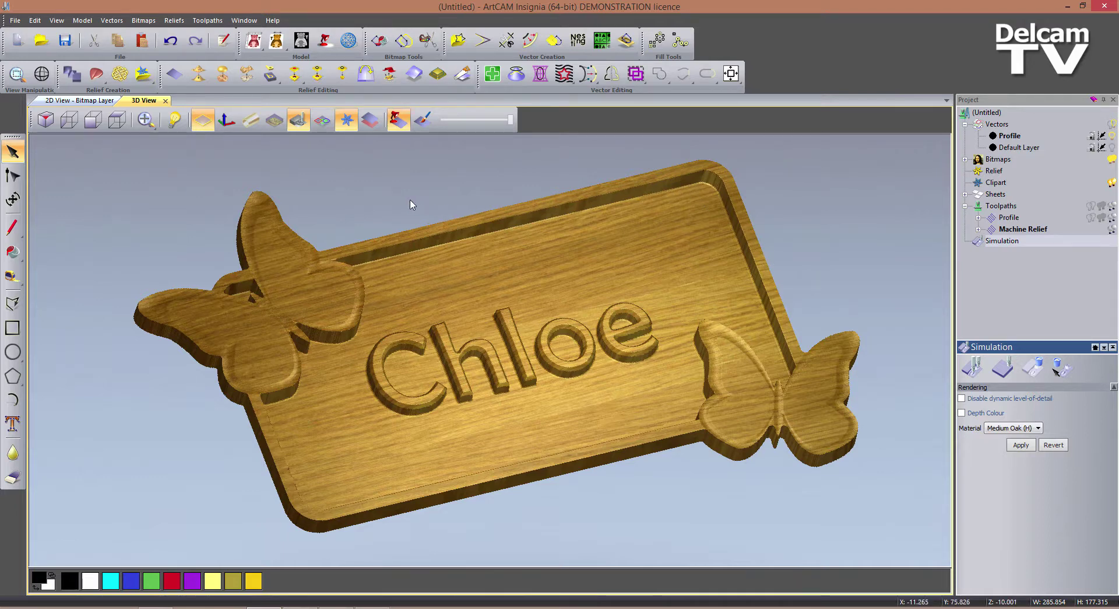
Begin saving the profile, roughing and finishing toolpaths as separate files, with toolpath details appended to the file names.
{"action": "left_click", "coordinate": [208, 20]}
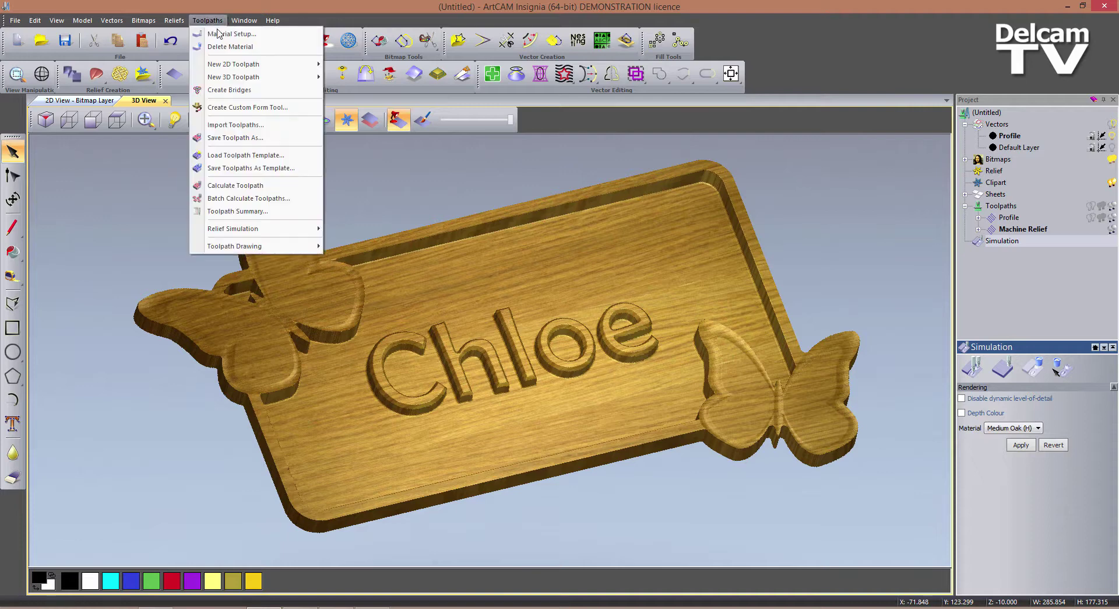
{"action": "left_click", "coordinate": [259, 137]}
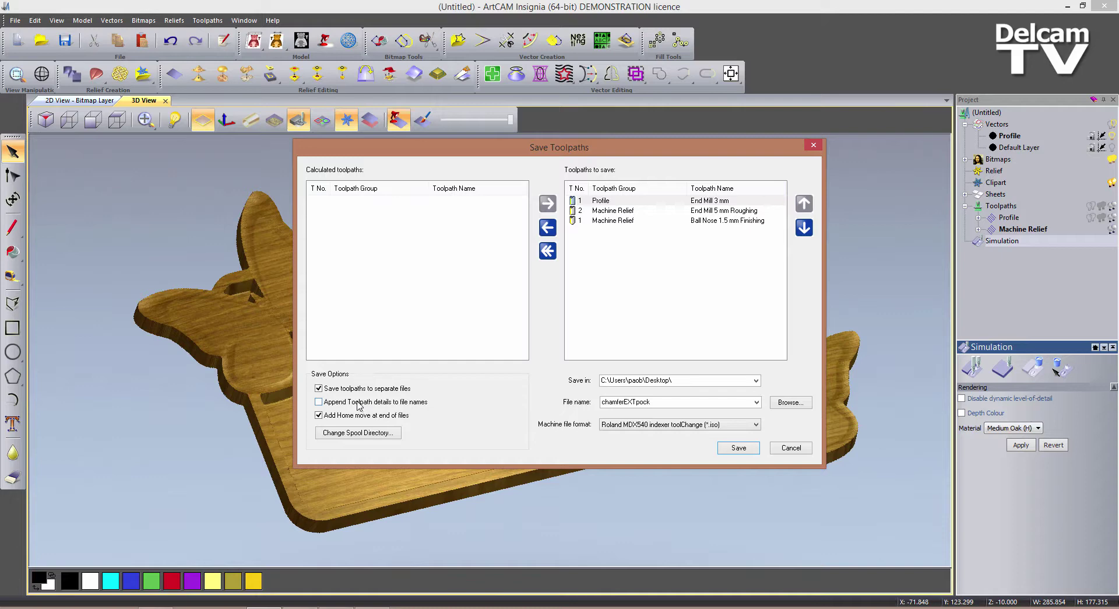
{"action": "left_click", "coordinate": [358, 405]}
Copy the Butterfly_Sign_Insignia_21-04-16 folder path from File Explorer and use it as the save location for the toolpaths.
{"action": "left_click", "coordinate": [155, 608]}
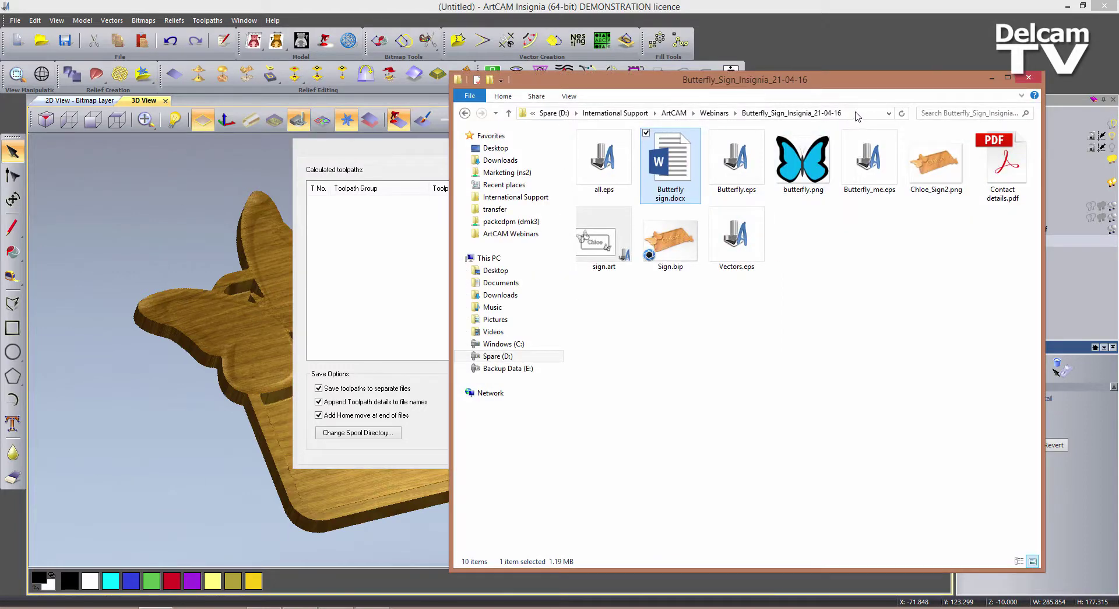
{"action": "left_click", "coordinate": [855, 114]}
{"action": "key", "text": "ctrl+c"}
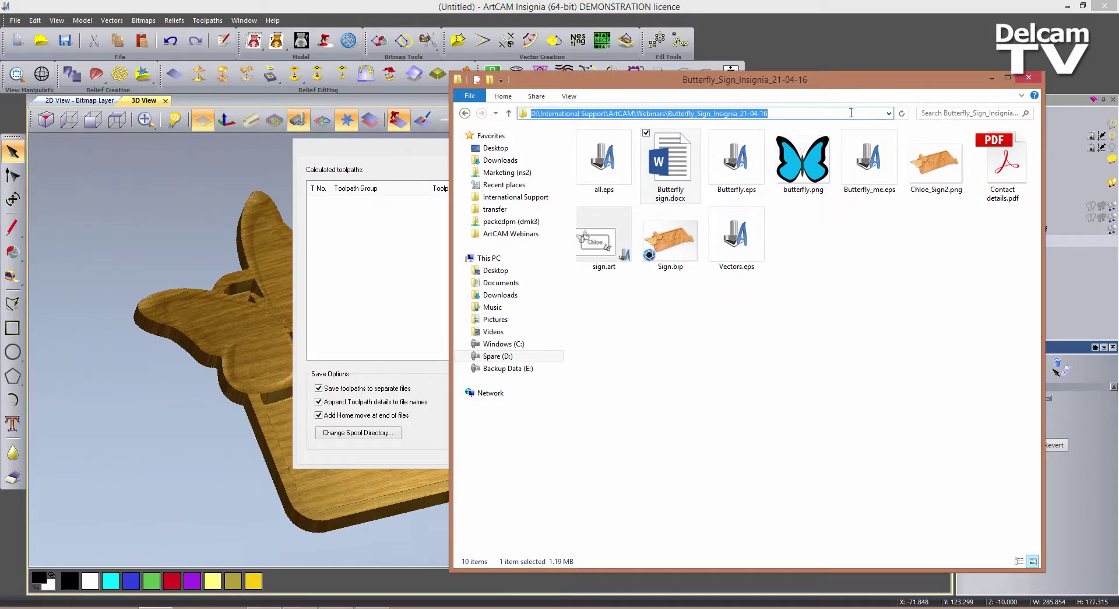
{"action": "left_click", "coordinate": [401, 290]}
{"action": "double_click", "coordinate": [701, 379]}
{"action": "key", "text": "ctrl+v"}
Name the toolpath output Butterfly_Sign and choose G-Code (mm) (*.tap) as the machine file format.
{"action": "double_click", "coordinate": [705, 402]}
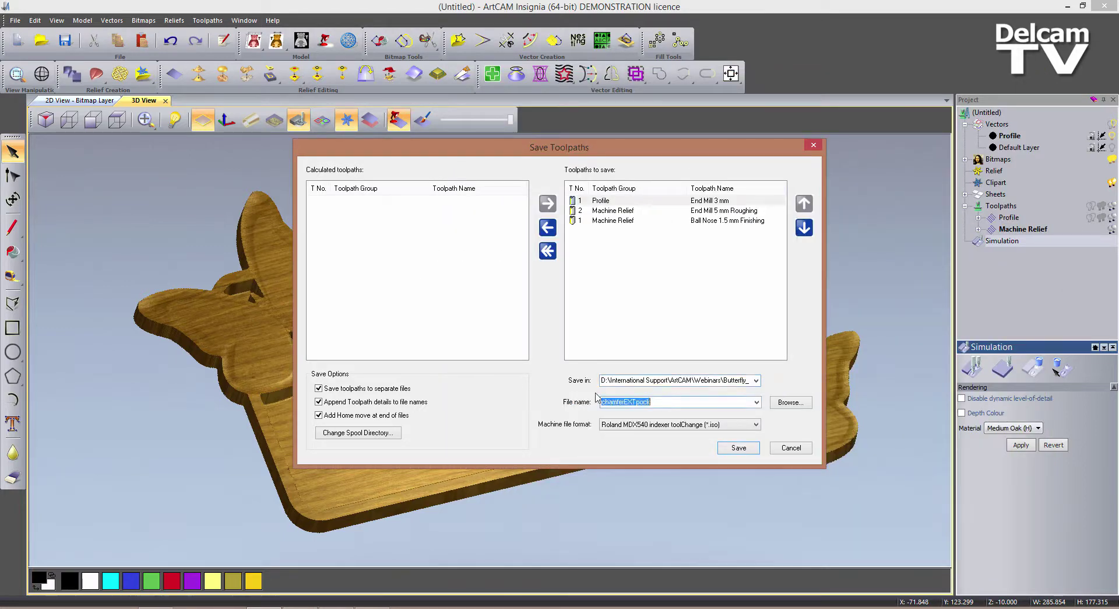
{"action": "type", "text": "Butterfly_Sign"}
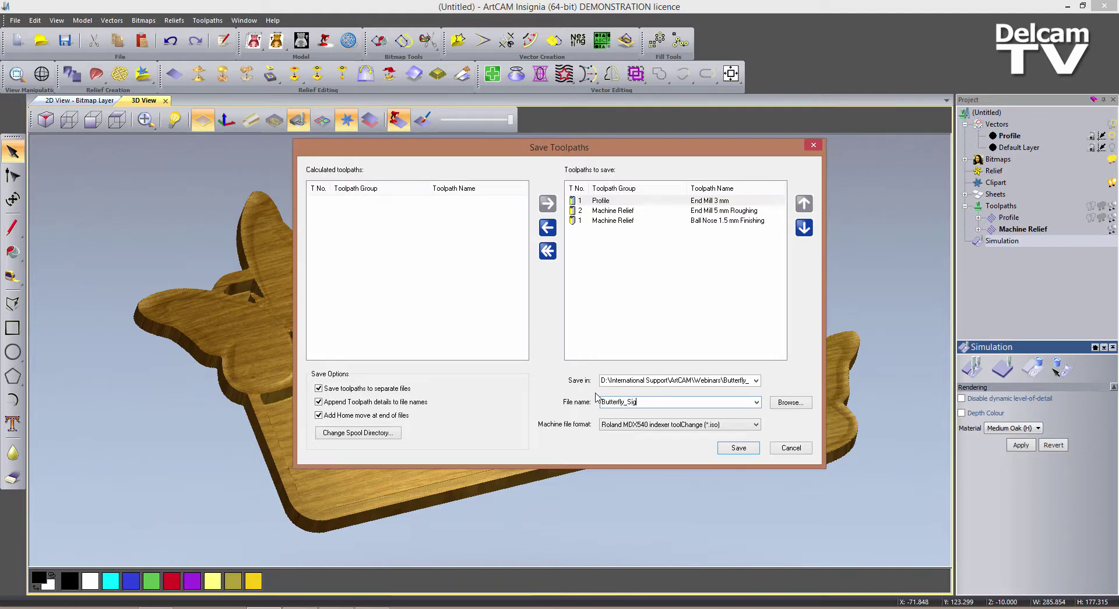
{"action": "left_click", "coordinate": [656, 425]}
{"action": "scroll", "coordinate": [671, 352], "scroll_direction": "up", "scroll_amount": 5}
{"action": "scroll", "coordinate": [674, 354], "scroll_direction": "up", "scroll_amount": 10}
{"action": "scroll", "coordinate": [698, 337], "scroll_direction": "up", "scroll_amount": 10}
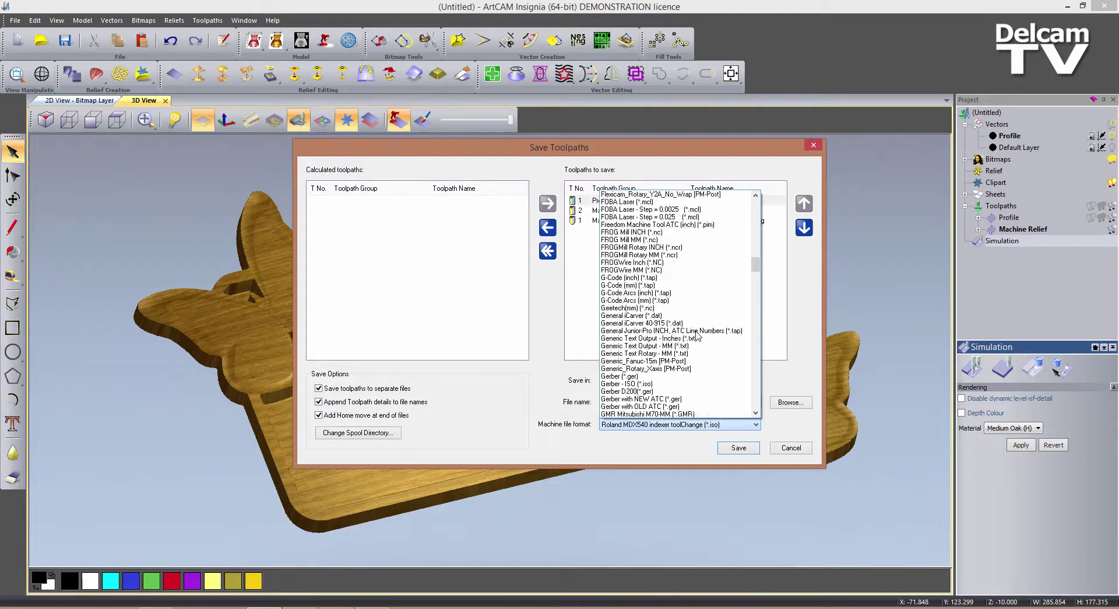
{"action": "left_click", "coordinate": [654, 286]}
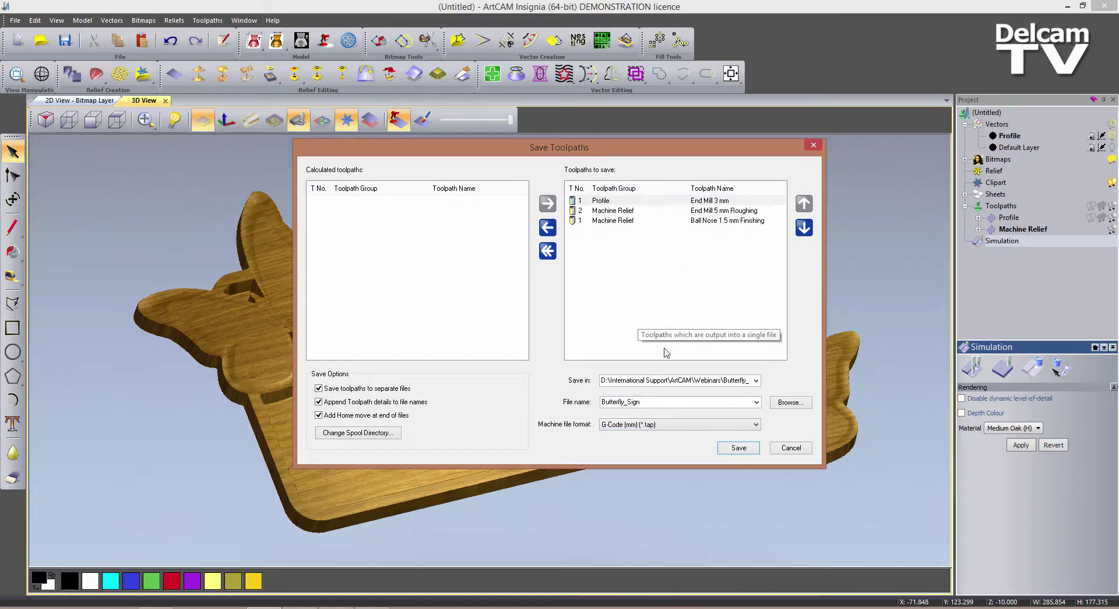
Save the toolpaths and open the three resulting Butterfly_Sign .tap files from the Butterfly_Sign_Insignia_21-04-16 folder together in Notepad++.
{"action": "left_click", "coordinate": [743, 450]}
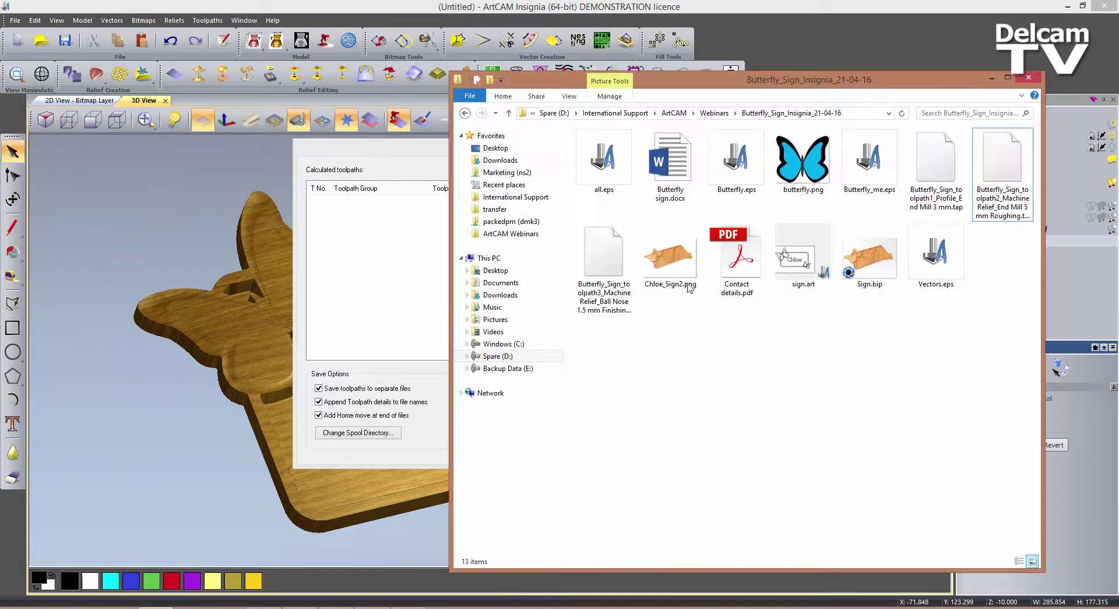
{"action": "left_click", "coordinate": [604, 256]}
{"action": "left_click", "coordinate": [923, 169], "text": "ctrl"}
{"action": "left_click", "coordinate": [993, 172], "text": "ctrl"}
{"action": "right_click", "coordinate": [994, 171]}
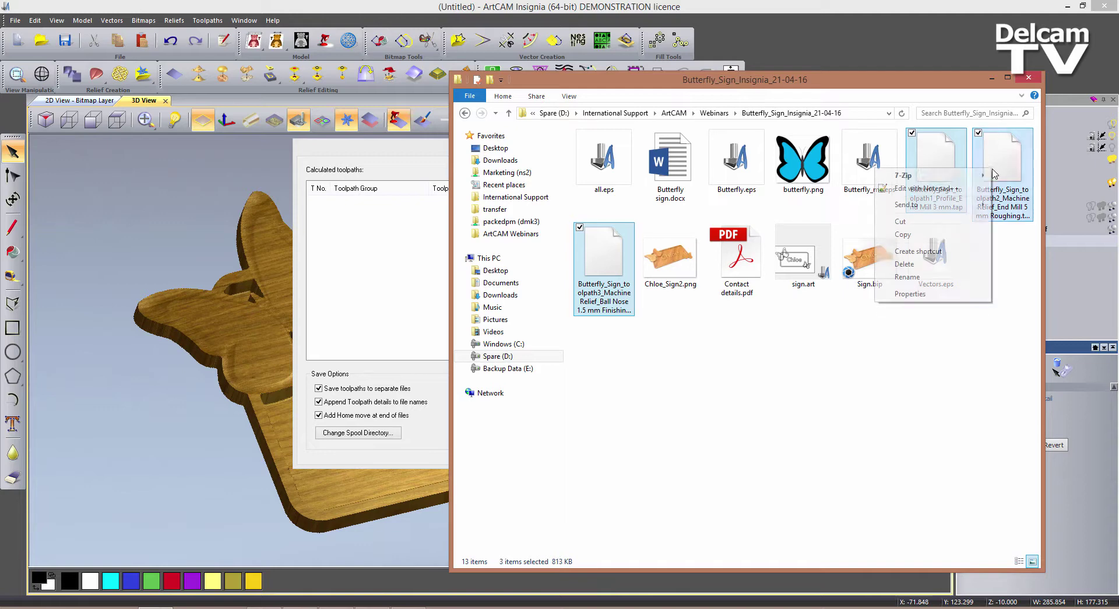
{"action": "left_click", "coordinate": [944, 190]}
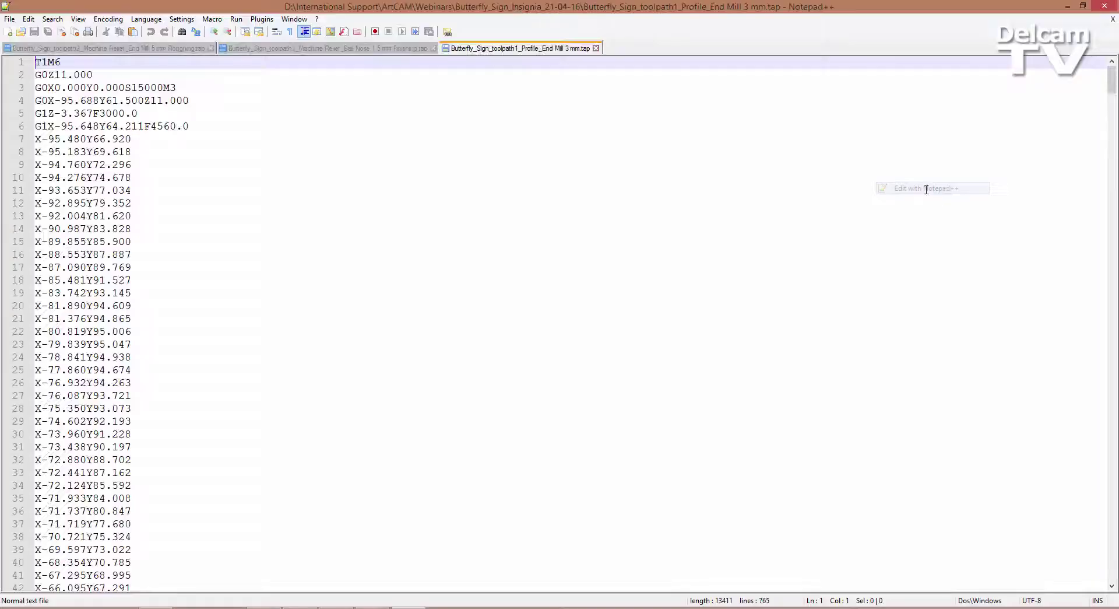
Examine the G-code of the roughing, finishing and profile files, and switch to the rendered sign picture in Windows Photo Viewer.
{"action": "left_click", "coordinate": [167, 49]}
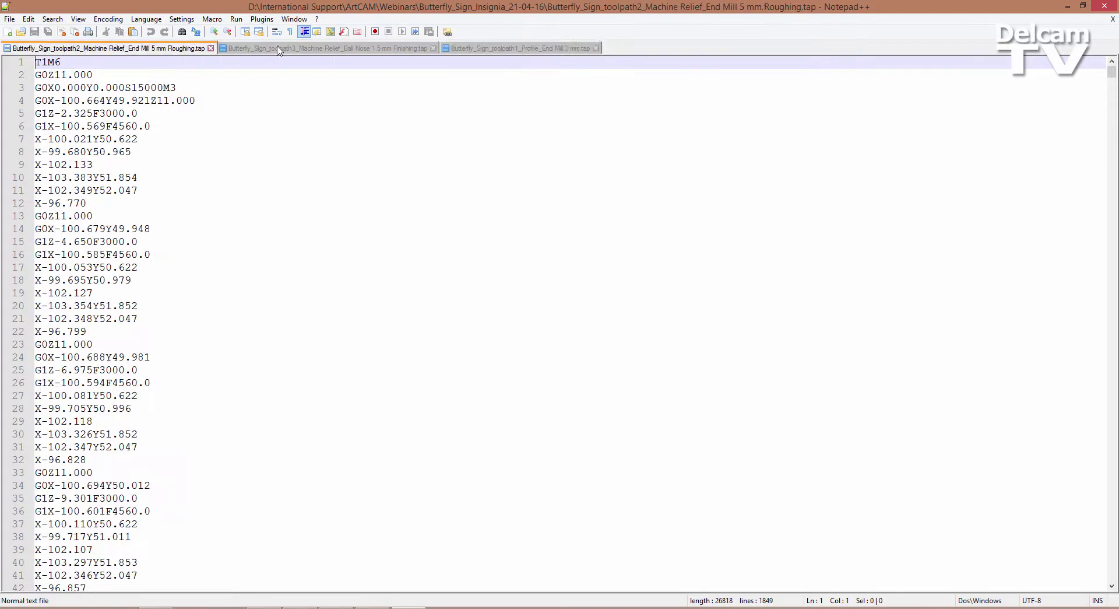
{"action": "scroll", "coordinate": [220, 125], "scroll_direction": "down", "scroll_amount": 18}
{"action": "scroll", "coordinate": [215, 140], "scroll_direction": "up", "scroll_amount": 18}
{"action": "left_click", "coordinate": [324, 48]}
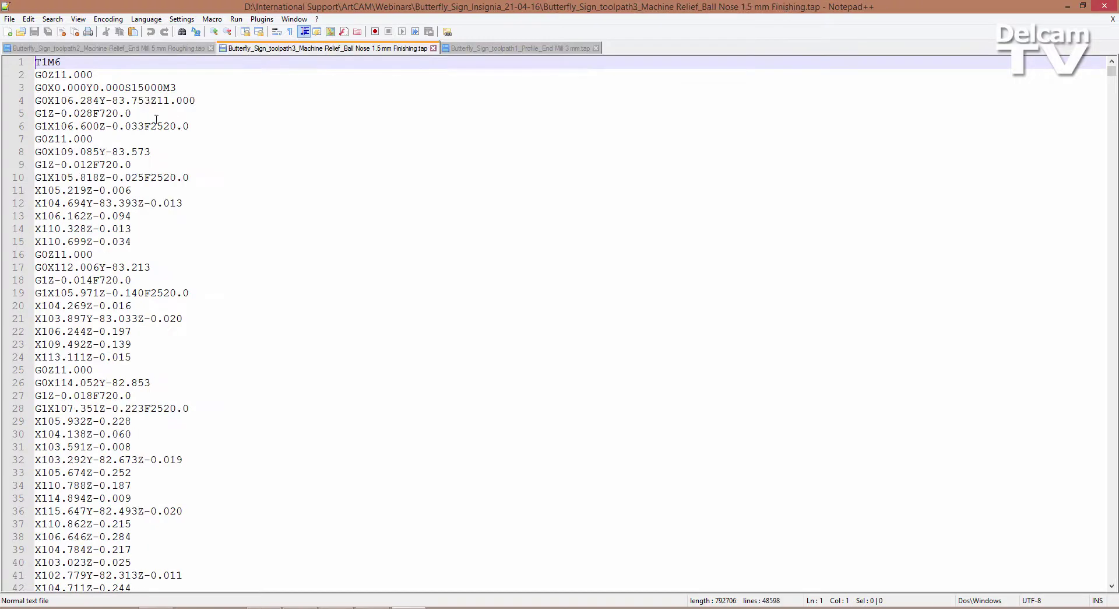
{"action": "left_click", "coordinate": [534, 49]}
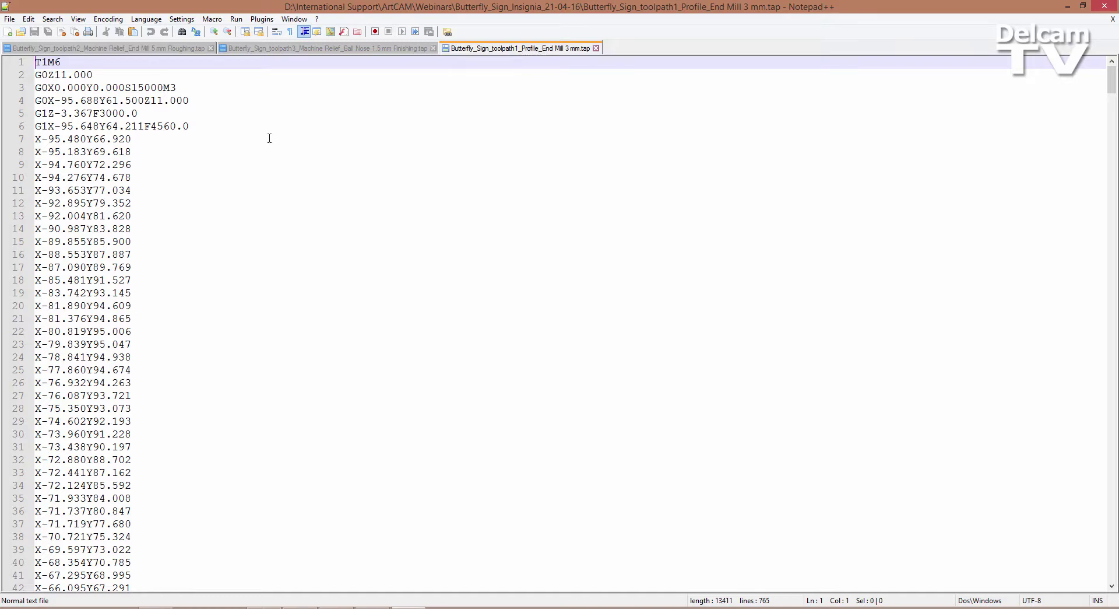
{"action": "scroll", "coordinate": [144, 159], "scroll_direction": "down", "scroll_amount": 10}
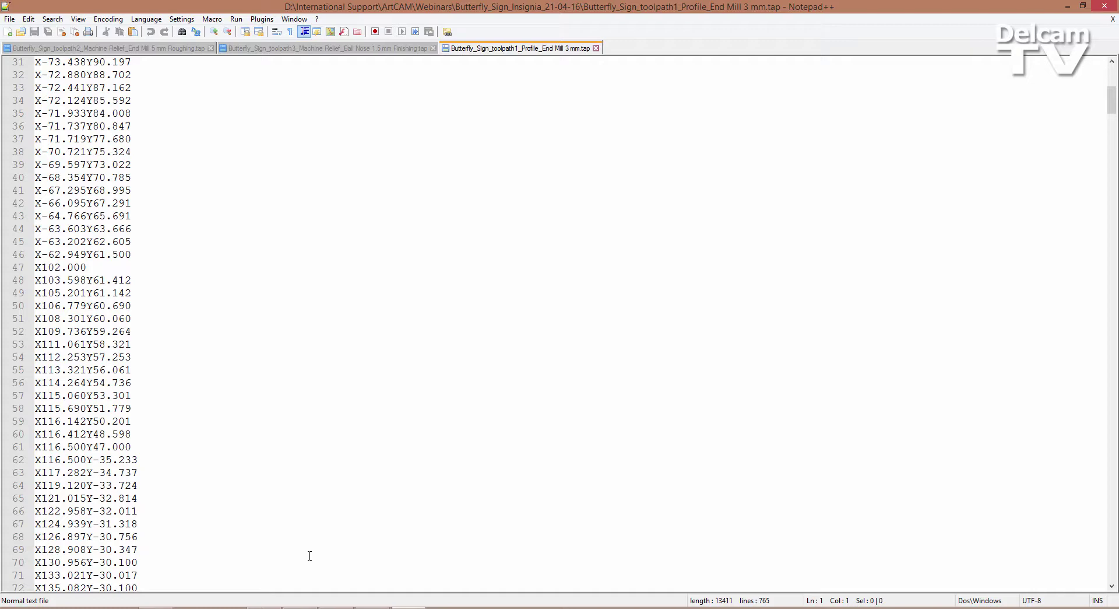
{"action": "key", "text": "alt+Tab"}
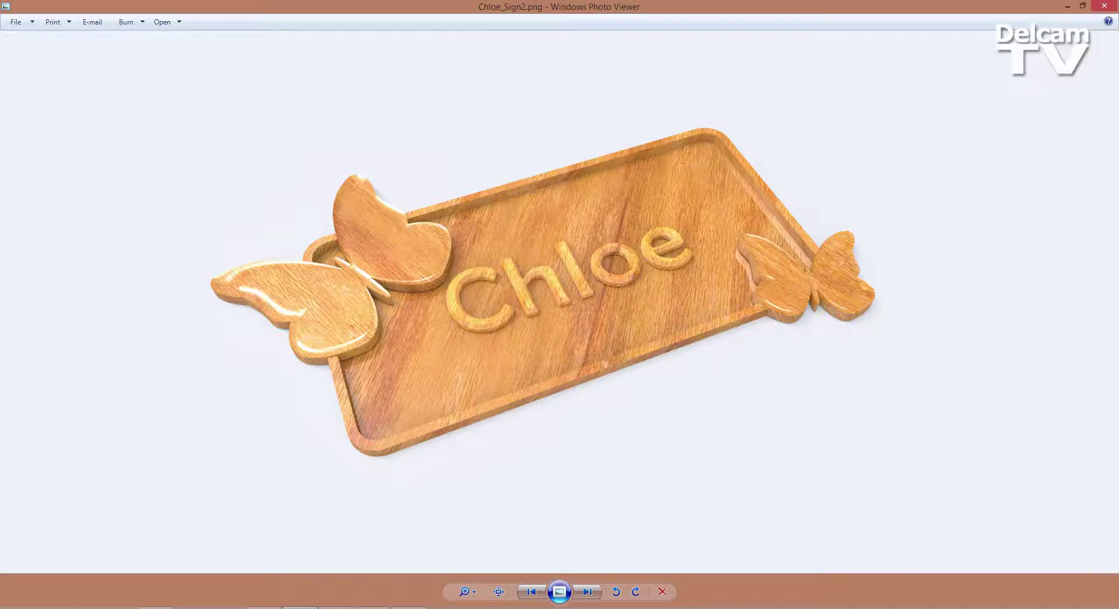